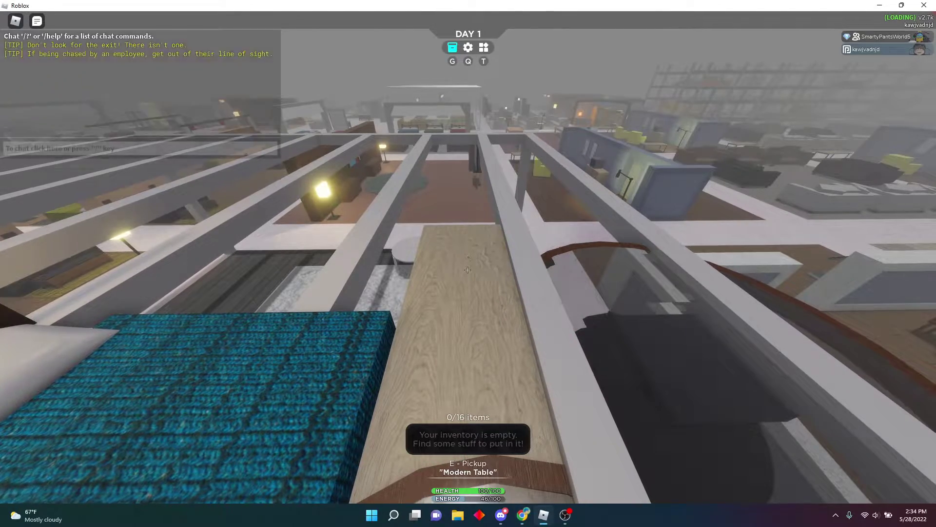
Carry the round bar table onto the rooftop beams beside the modern table.
{"action": "left_click_drag", "start_coordinate": [768, 267], "coordinate": [470, 260]}
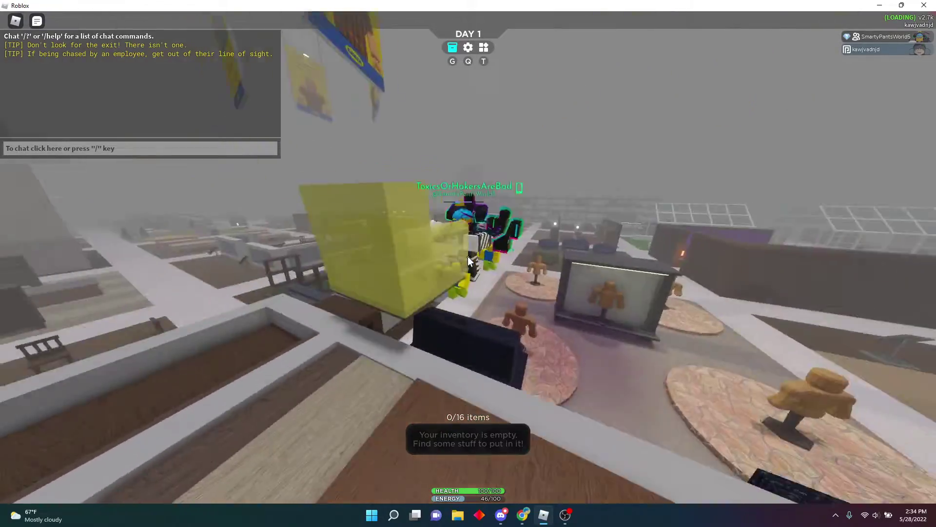
{"action": "key", "text": "w"}
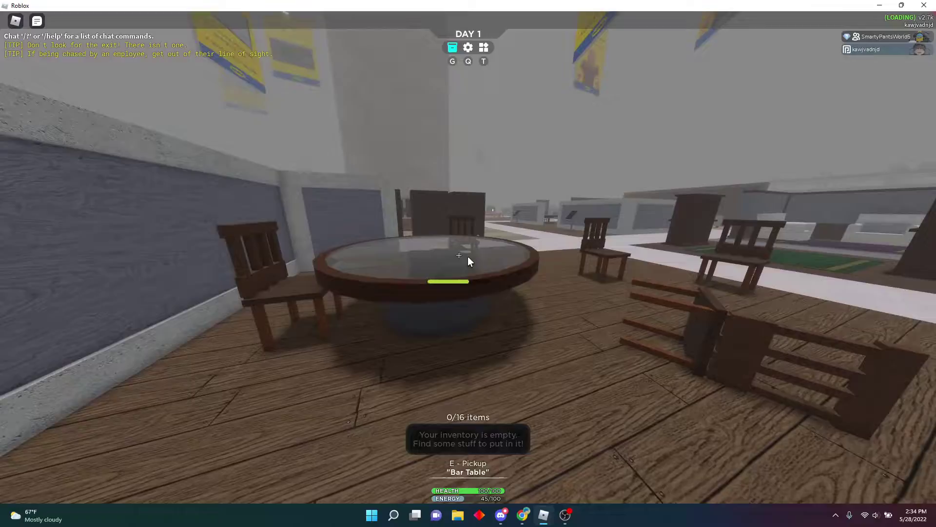
{"action": "key", "text": "w"}
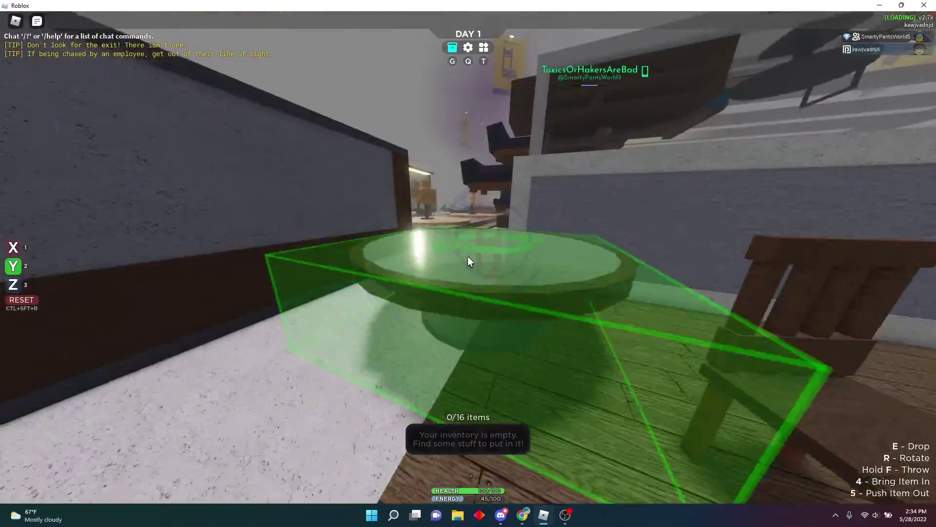
{"action": "key", "text": "w"}
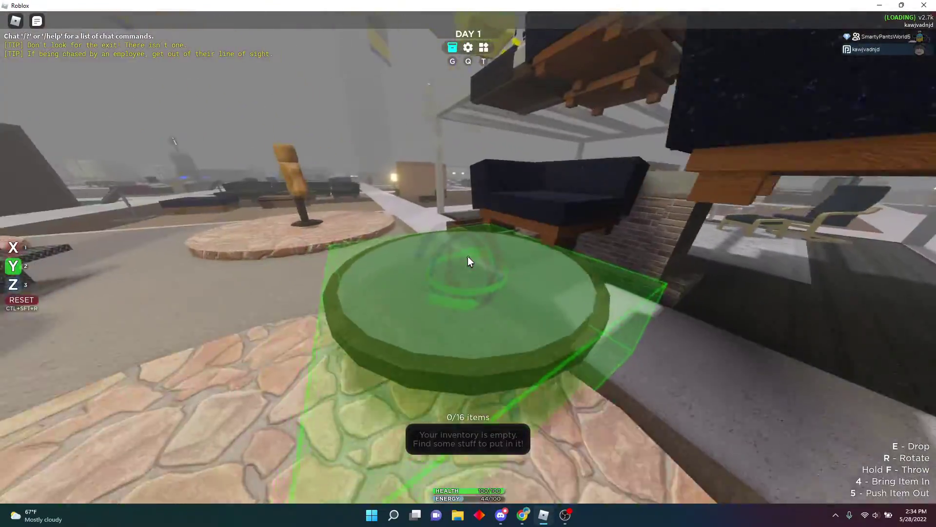
{"action": "key", "text": "w"}
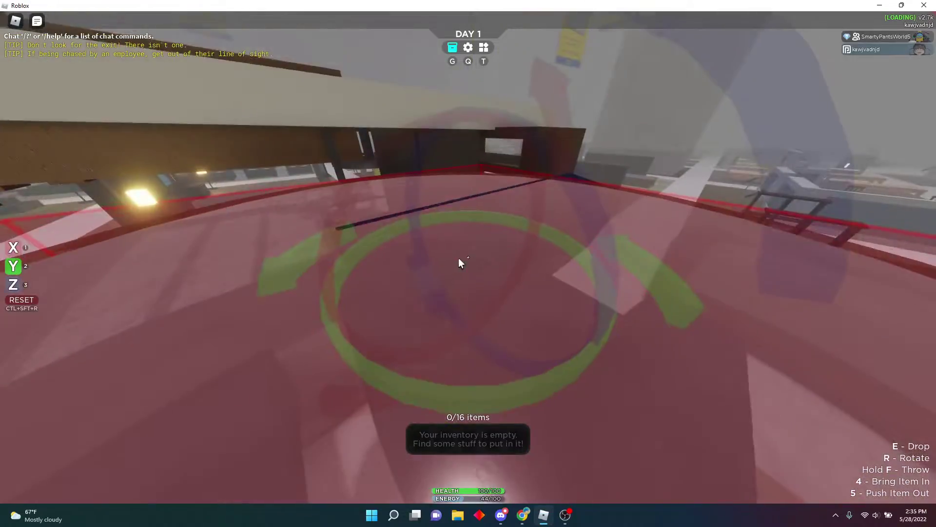
{"action": "key", "text": "w"}
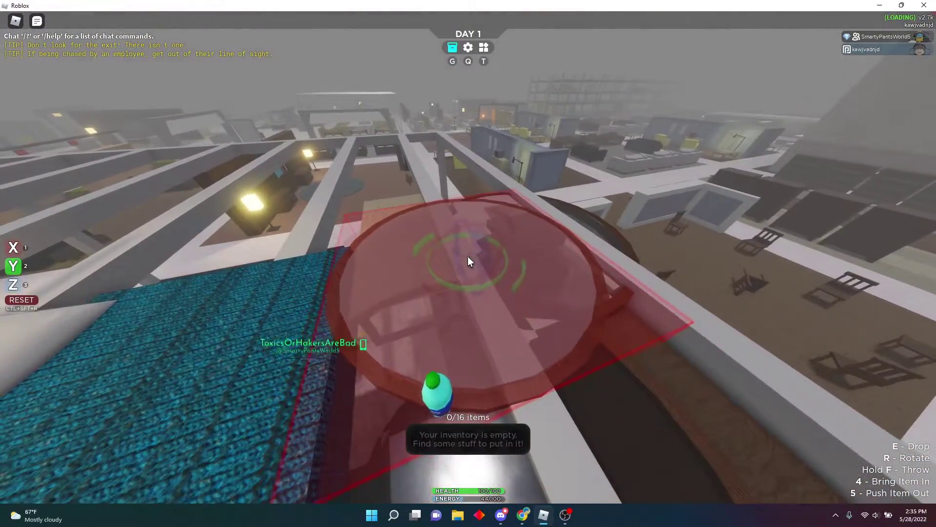
{"action": "key", "text": "w"}
{"action": "key", "text": "w"}
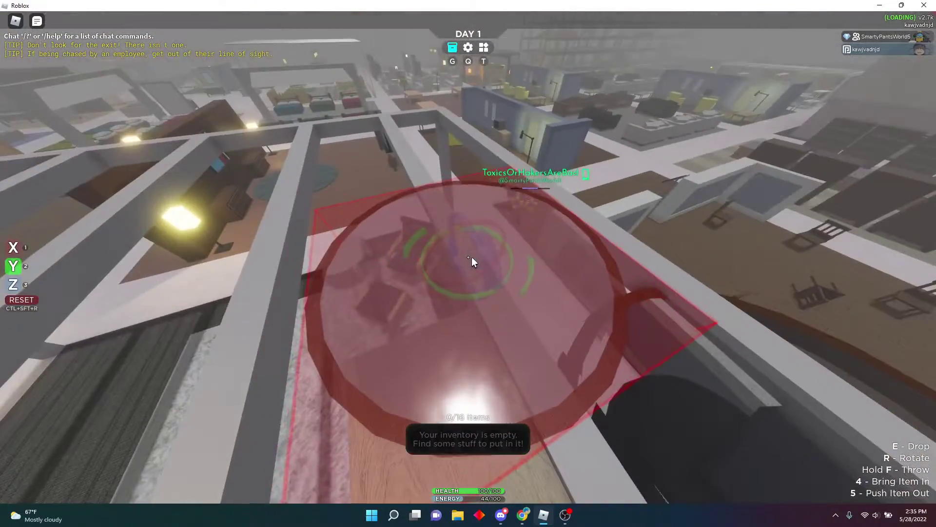
{"action": "key", "text": "w"}
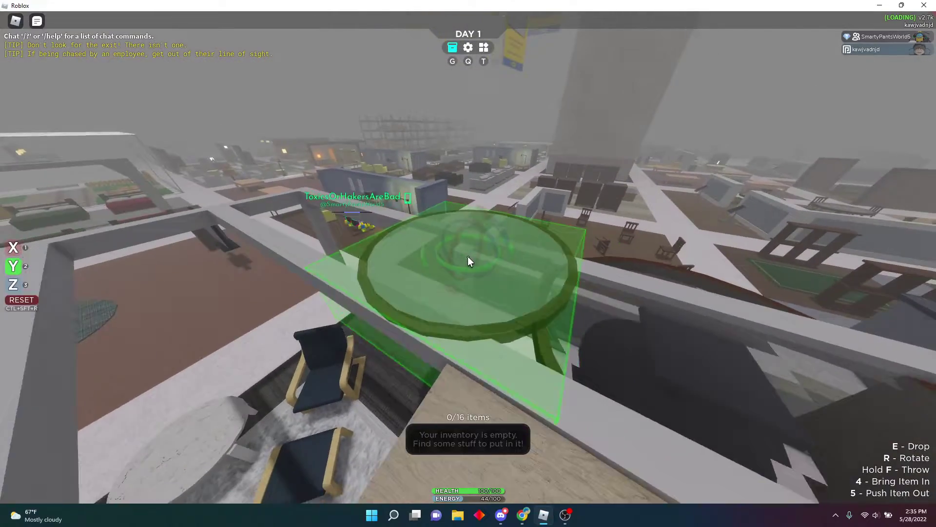
{"action": "key", "text": "w"}
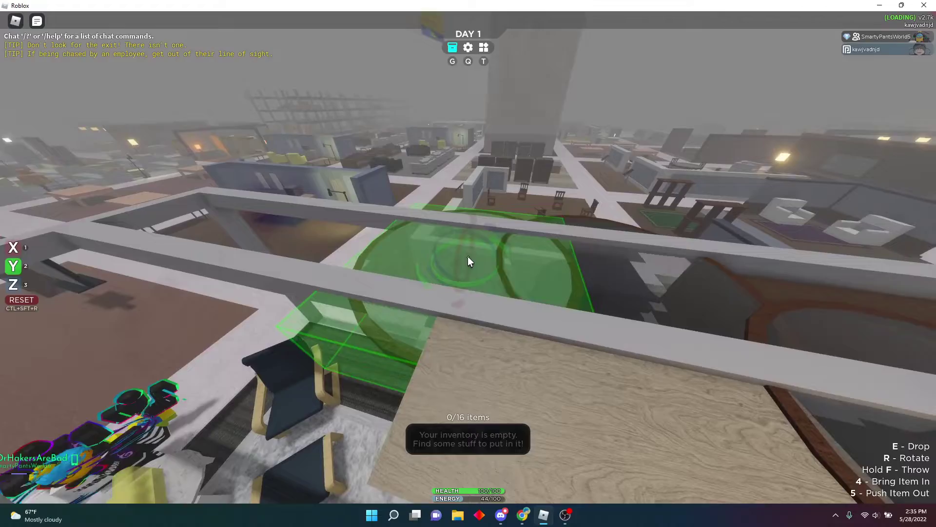
{"action": "key", "text": "w"}
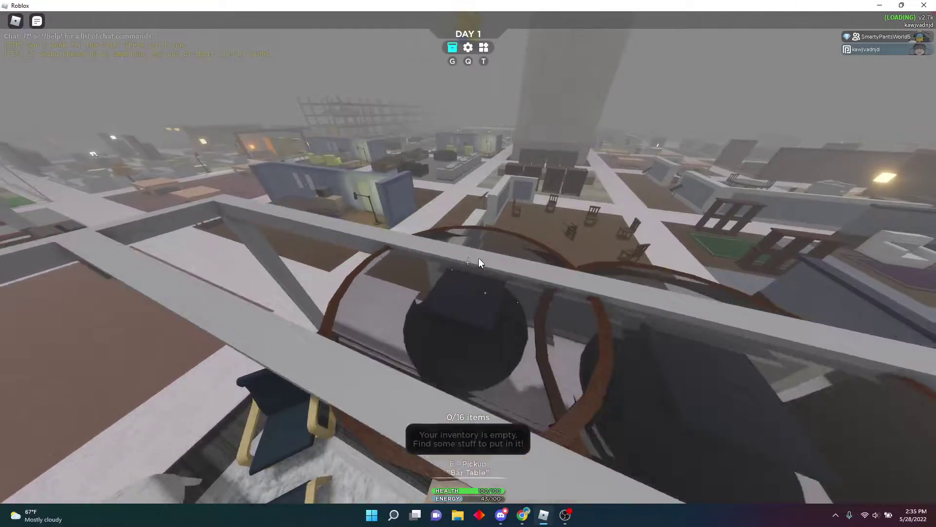
Drop to the store floor and pick up a wooden kitchen table.
{"action": "key", "text": "w"}
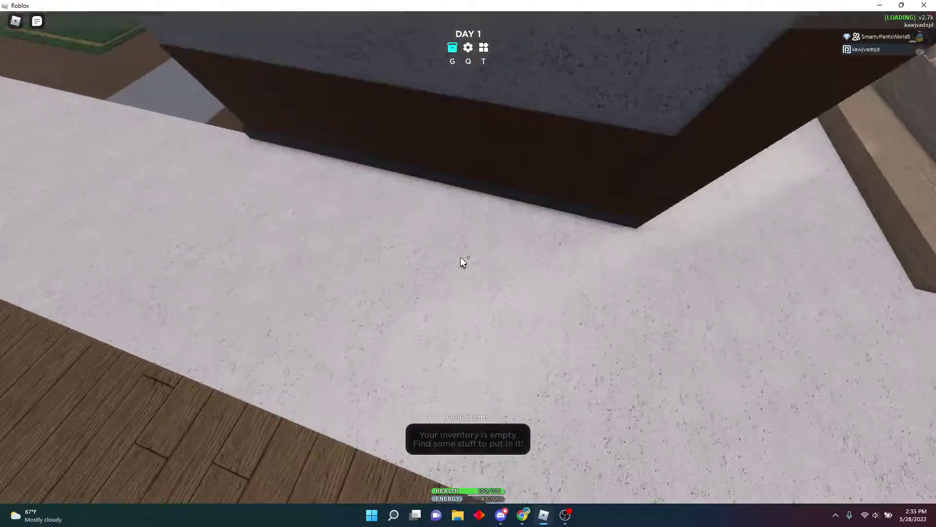
{"action": "key", "text": "w"}
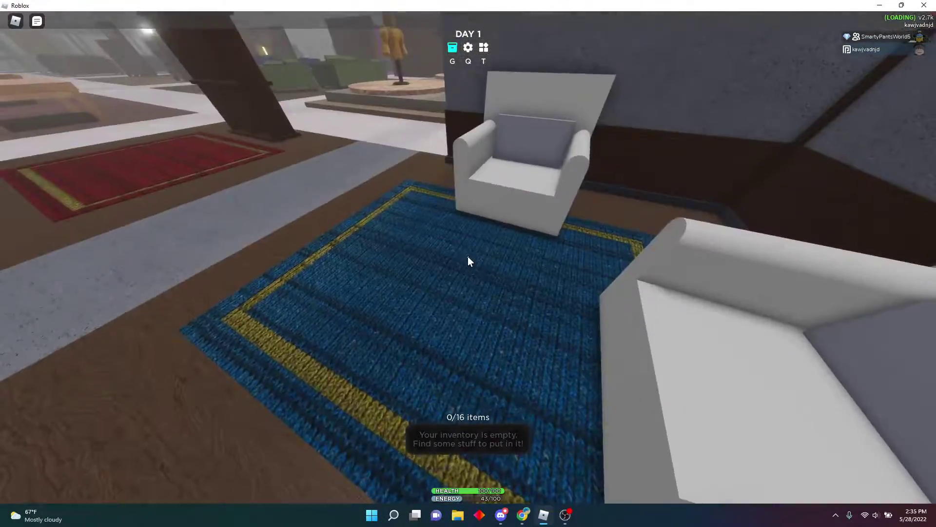
{"action": "key", "text": "w"}
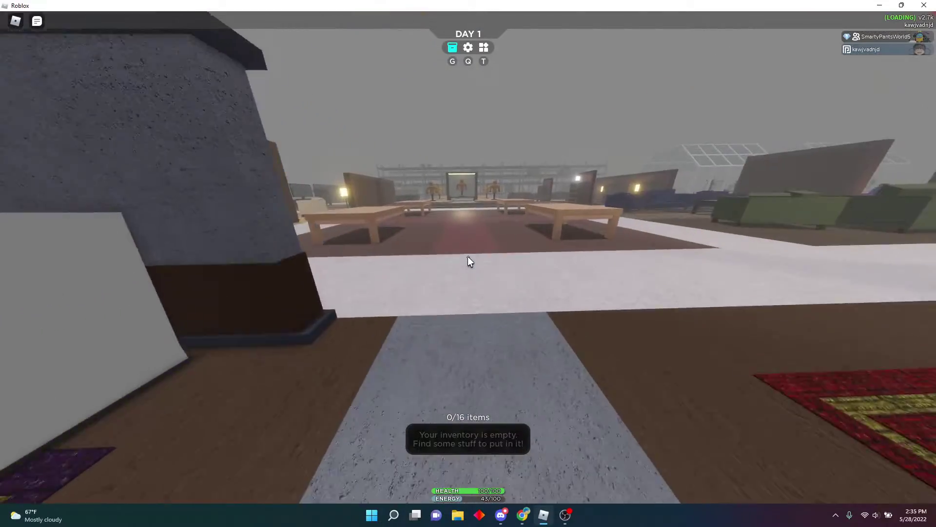
{"action": "key", "text": "w"}
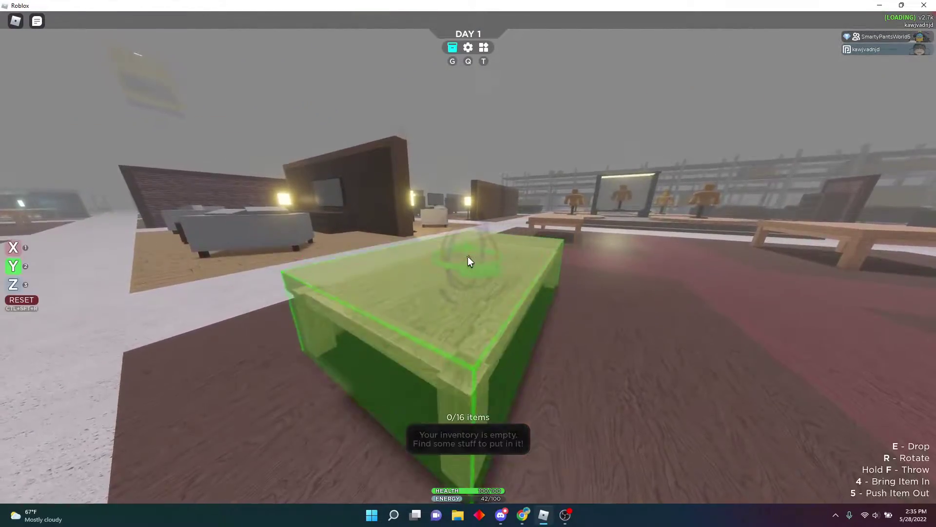
{"action": "key", "text": "w"}
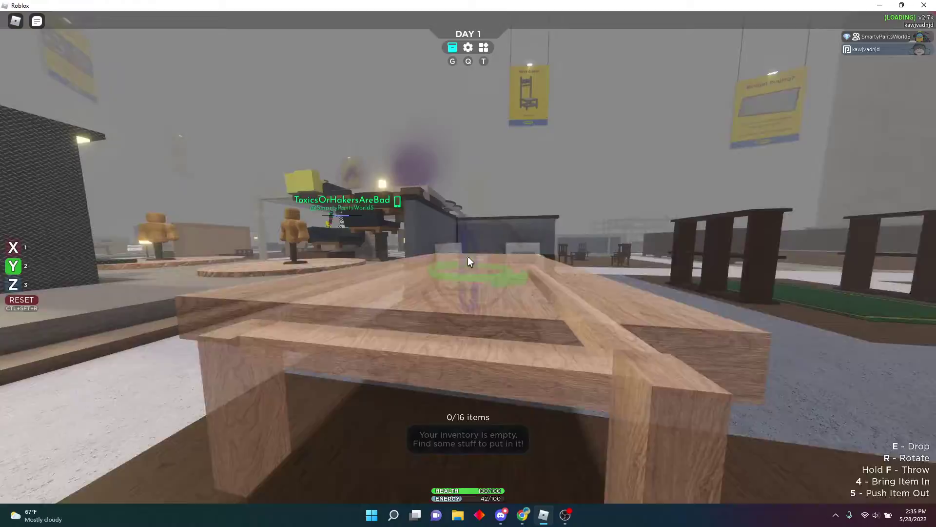
{"action": "key", "text": "w"}
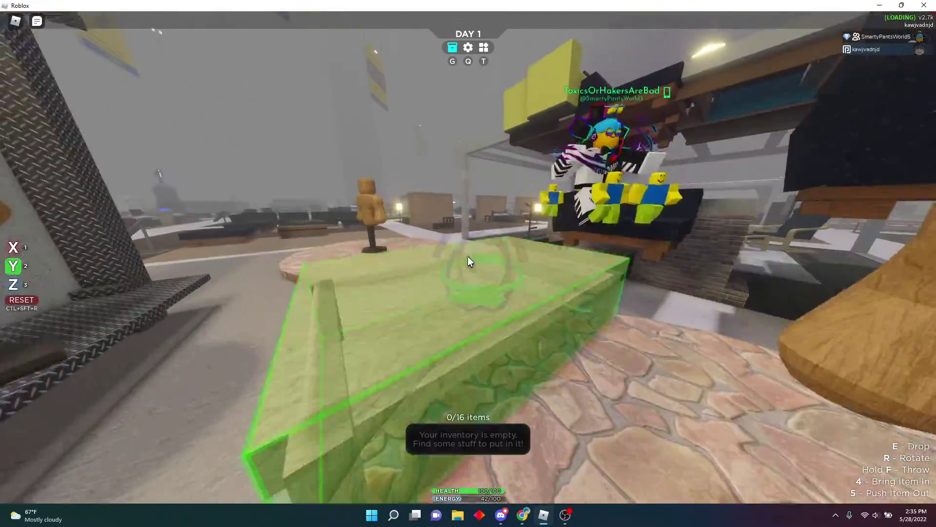
Set the kitchen table down, pick it back up, and set it down again.
{"action": "left_click", "coordinate": [469, 262]}
{"action": "key", "text": "w"}
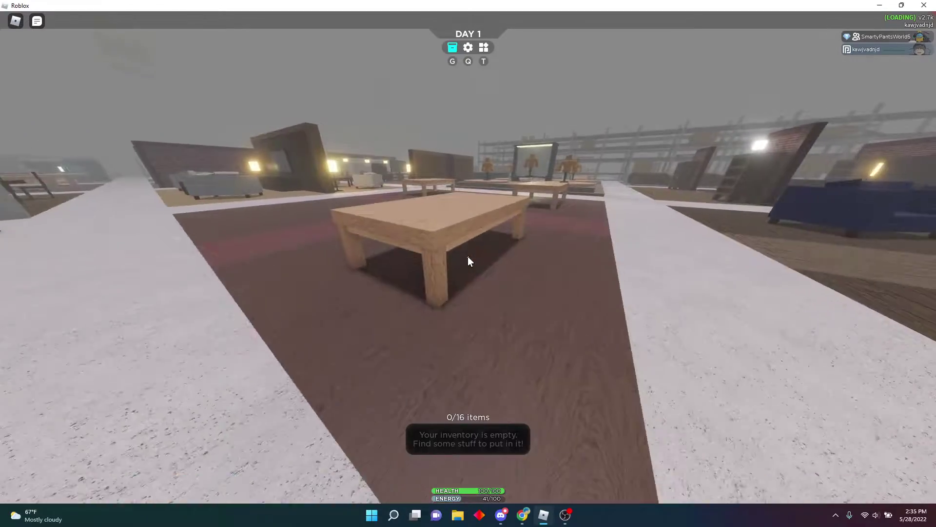
{"action": "key", "text": "e"}
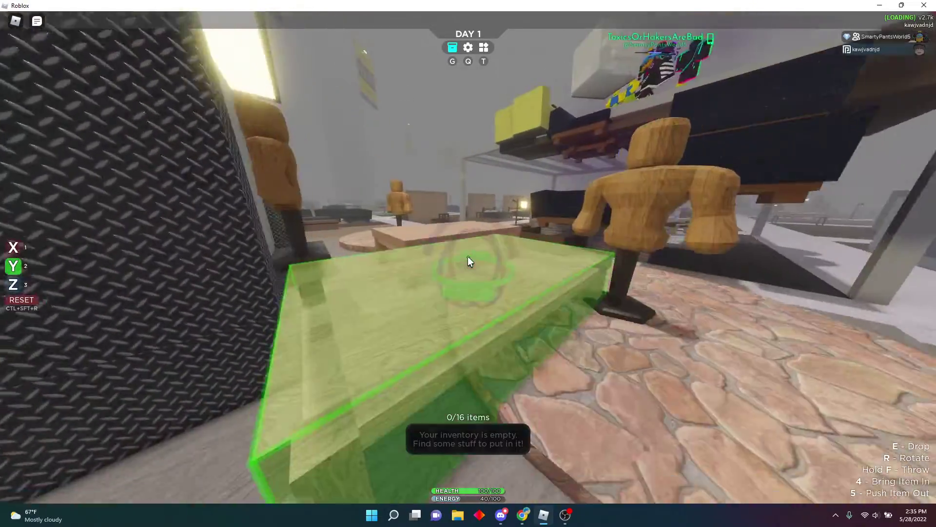
{"action": "key", "text": "e"}
Pick up another wooden table, turn it straight, and set it by the mannequins.
{"action": "key", "text": "w"}
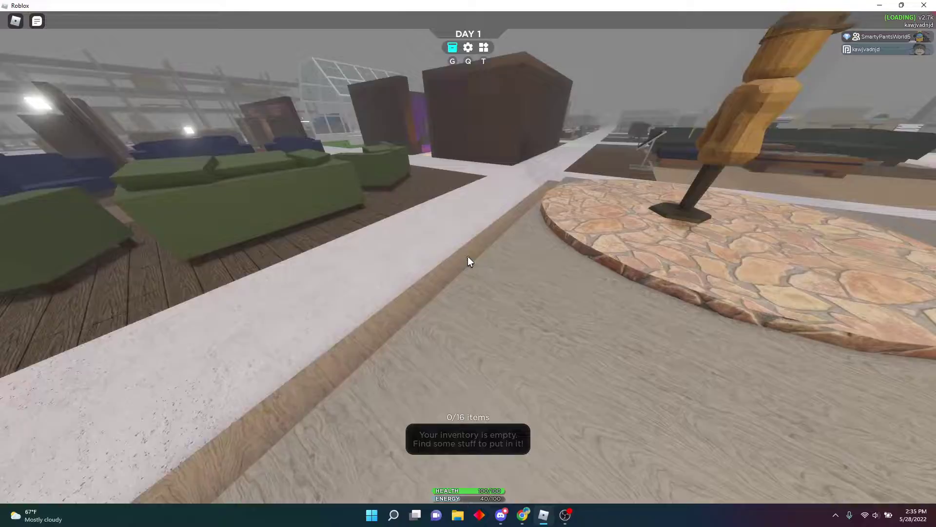
{"action": "key", "text": "w"}
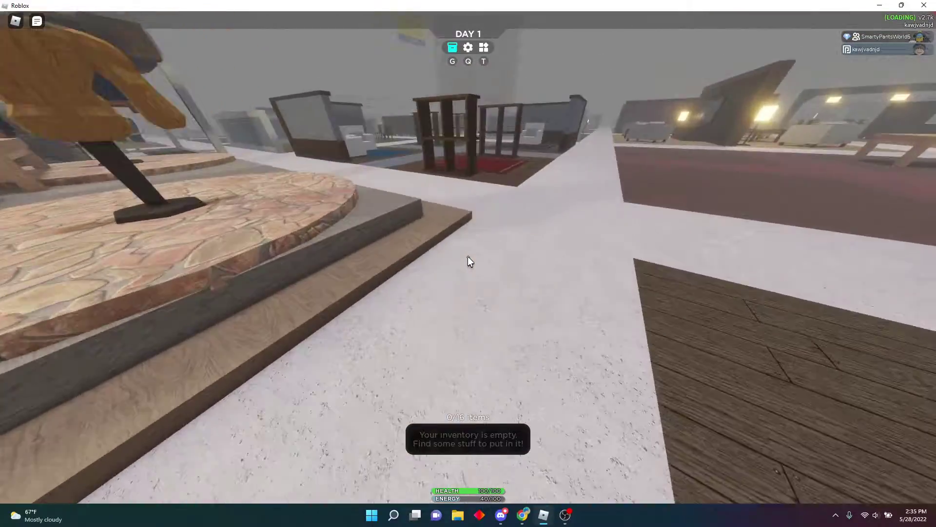
{"action": "key", "text": "w"}
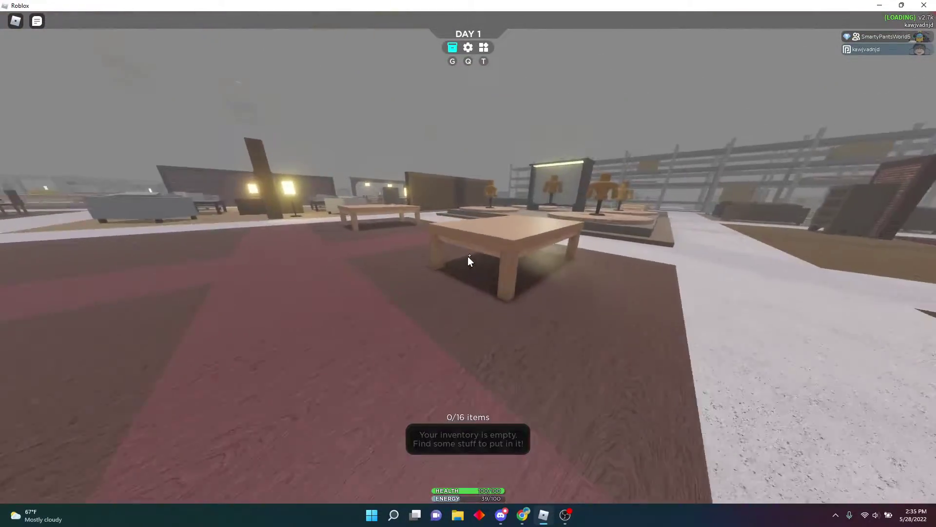
{"action": "key", "text": "e"}
{"action": "key", "text": "r"}
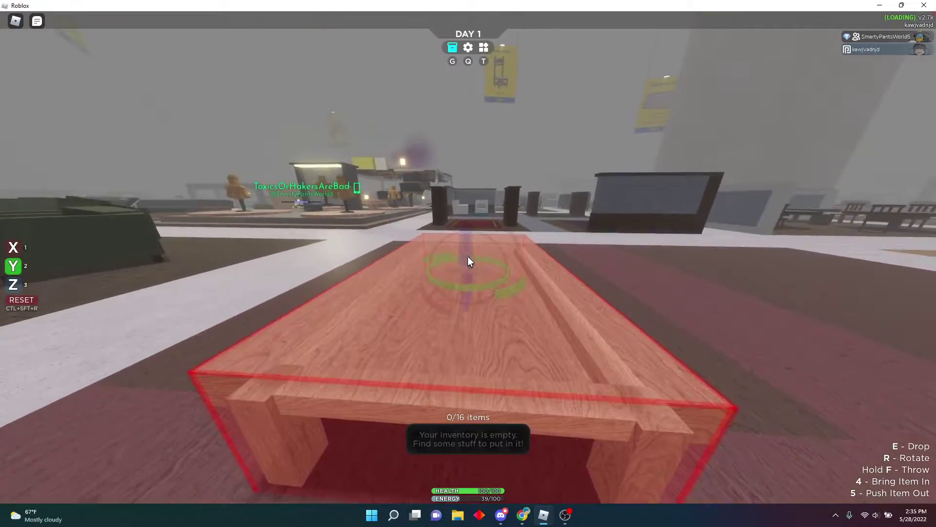
{"action": "key", "text": "w"}
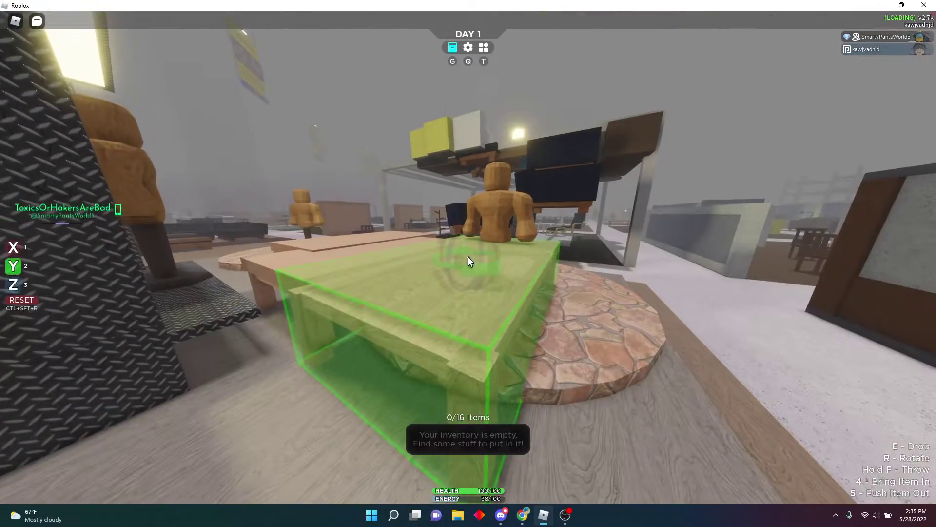
{"action": "key", "text": "e"}
Carry the wooden table through the store and up over the roof beams.
{"action": "key", "text": "w"}
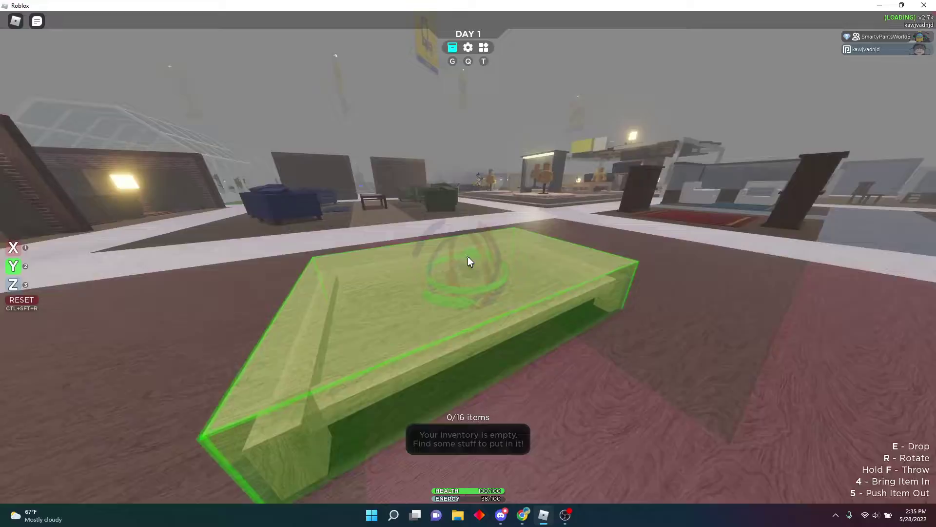
{"action": "key", "text": "w"}
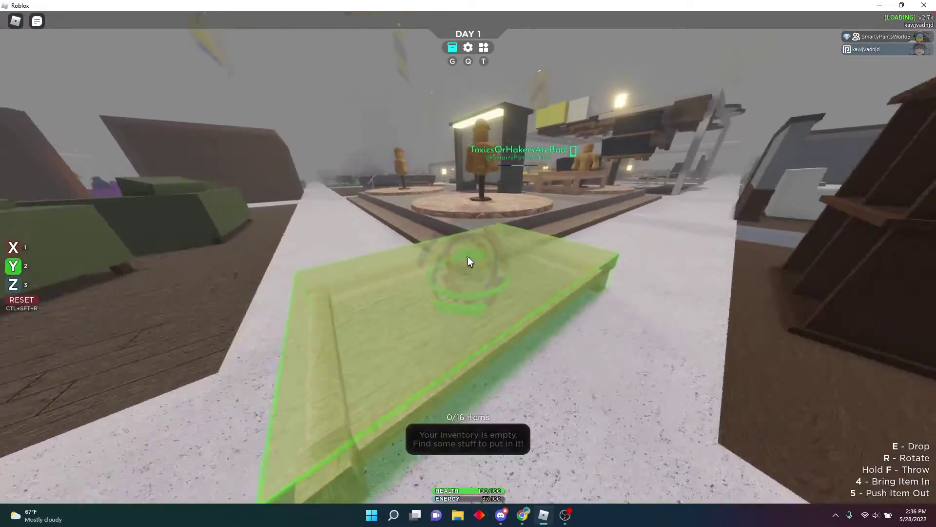
{"action": "key", "text": "w"}
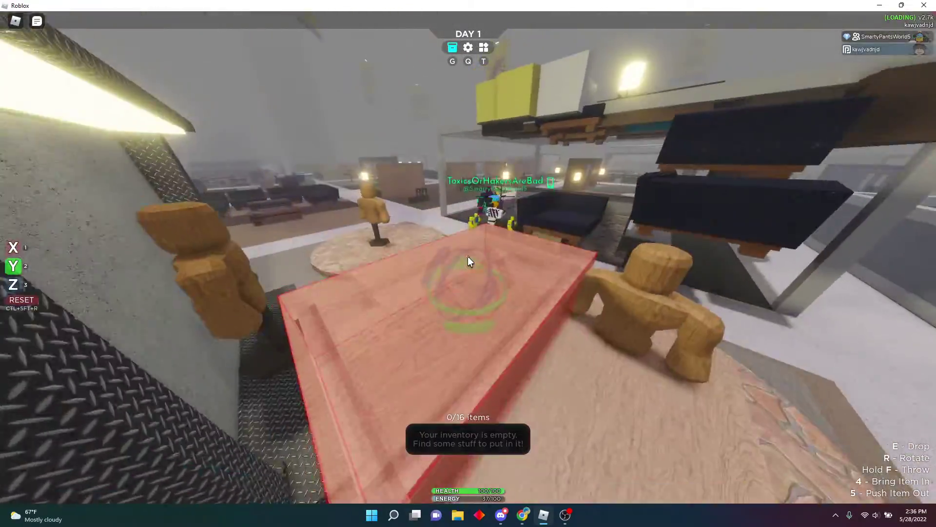
{"action": "key", "text": "w"}
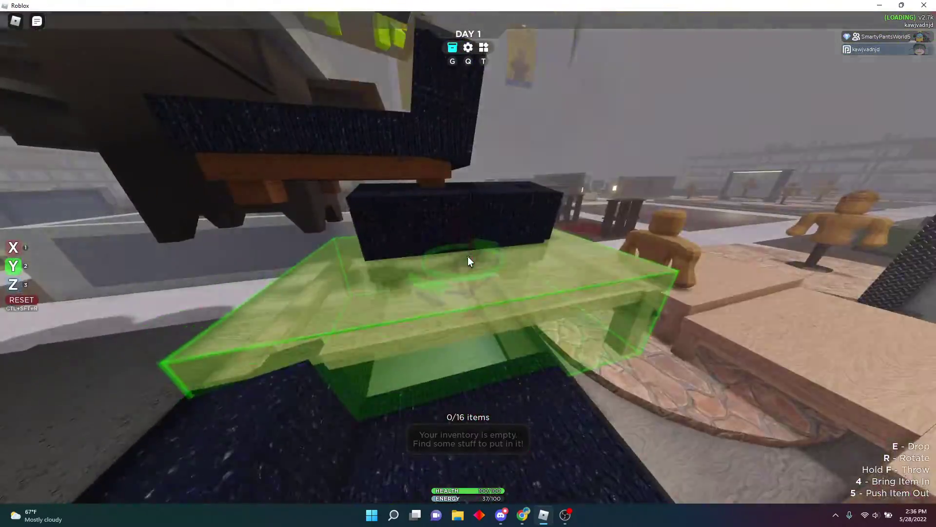
{"action": "key", "text": "w"}
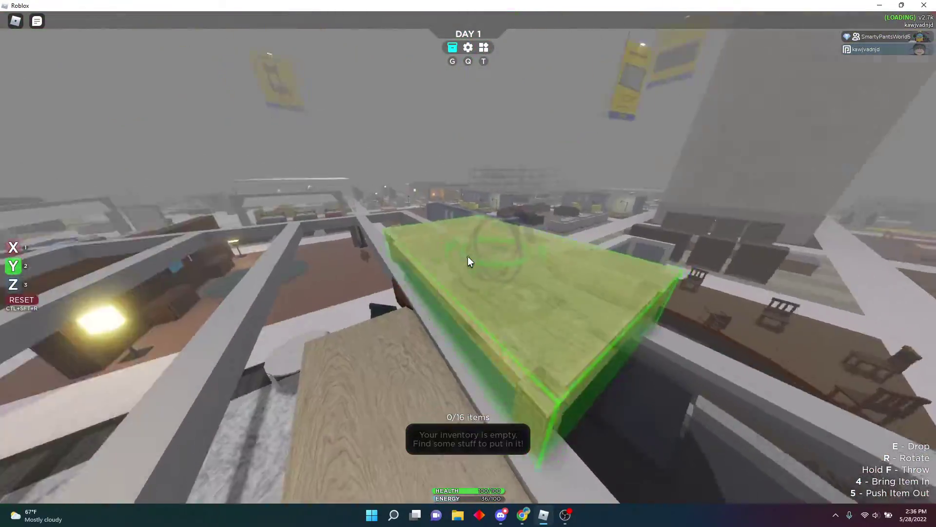
{"action": "key", "text": "w"}
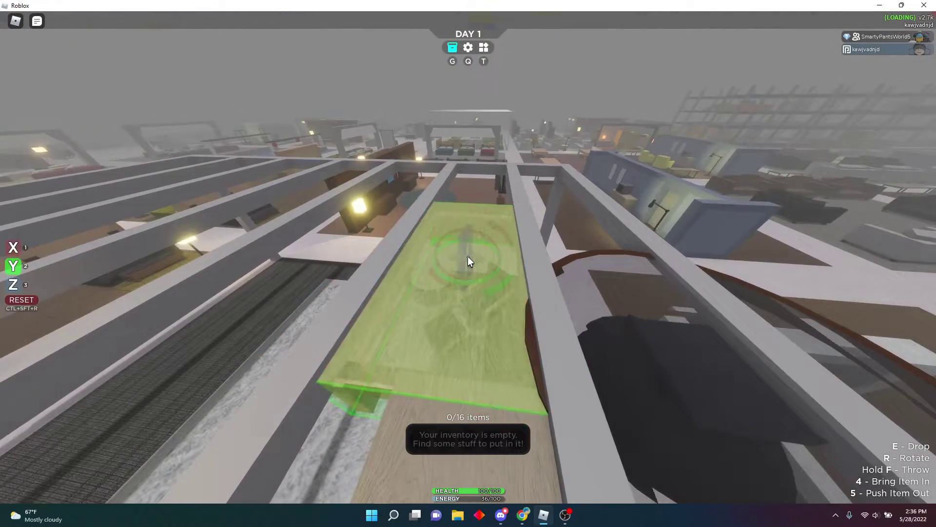
Set the table beside the modern table and look over the base roof.
{"action": "key", "text": "e"}
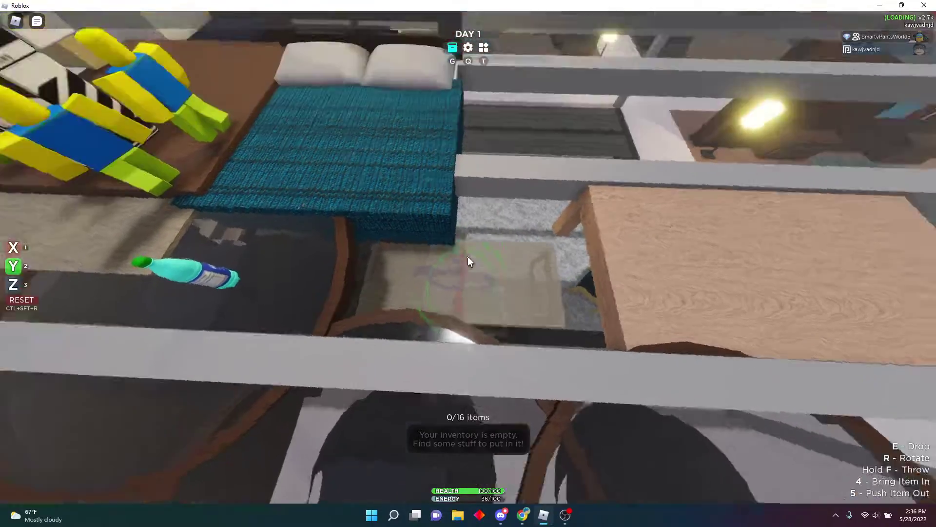
{"action": "left_click_drag", "start_coordinate": [477, 257], "coordinate": [469, 260]}
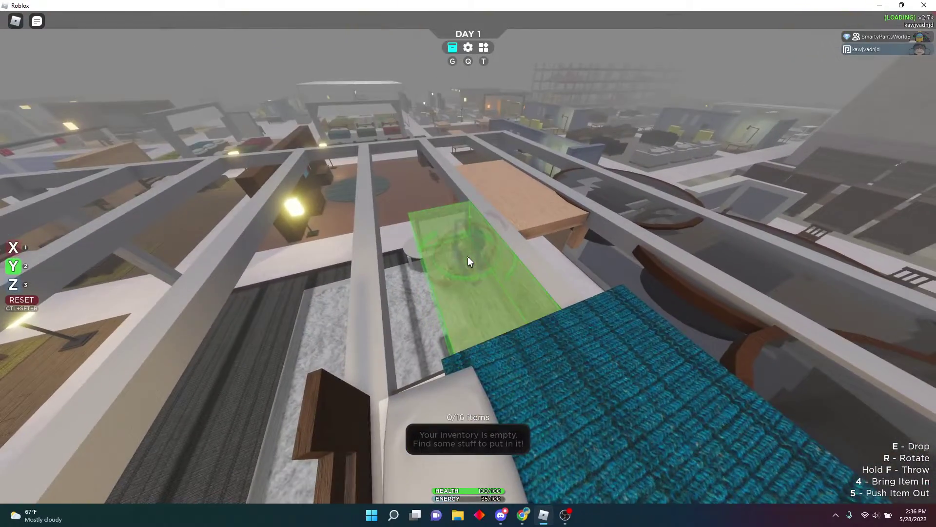
{"action": "left_click_drag", "start_coordinate": [469, 261], "coordinate": [469, 261]}
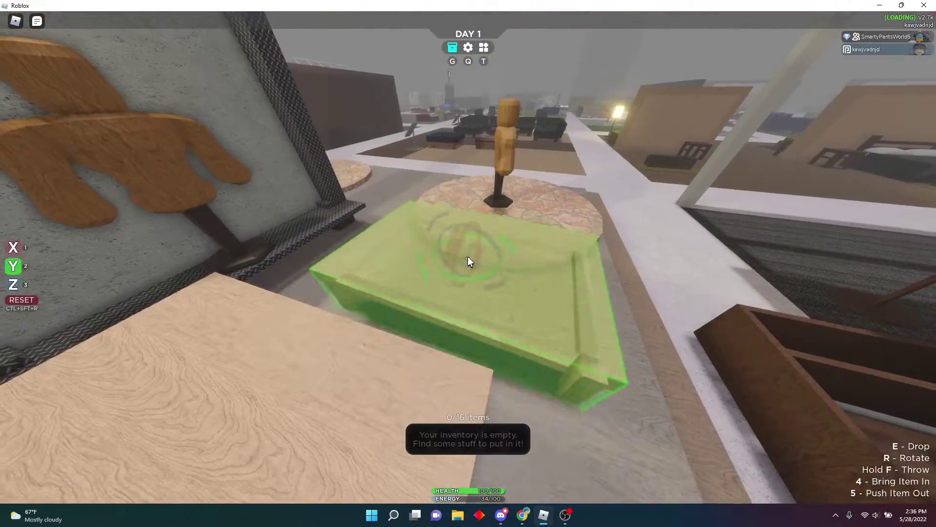
{"action": "key", "text": "w"}
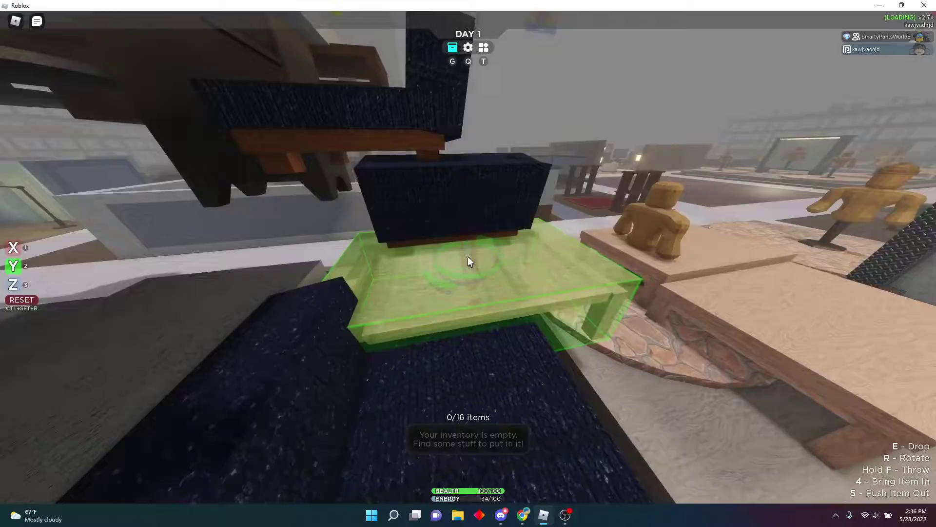
{"action": "key", "text": "w"}
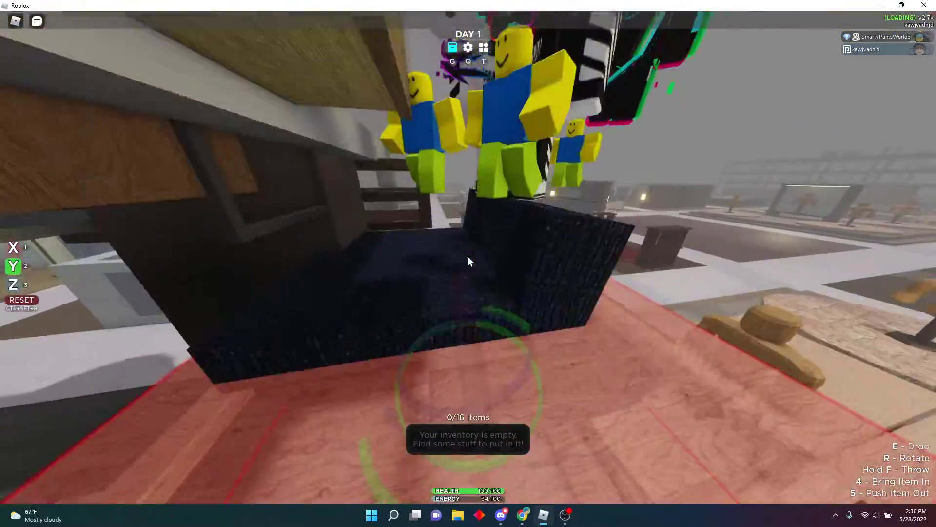
{"action": "key", "text": "w"}
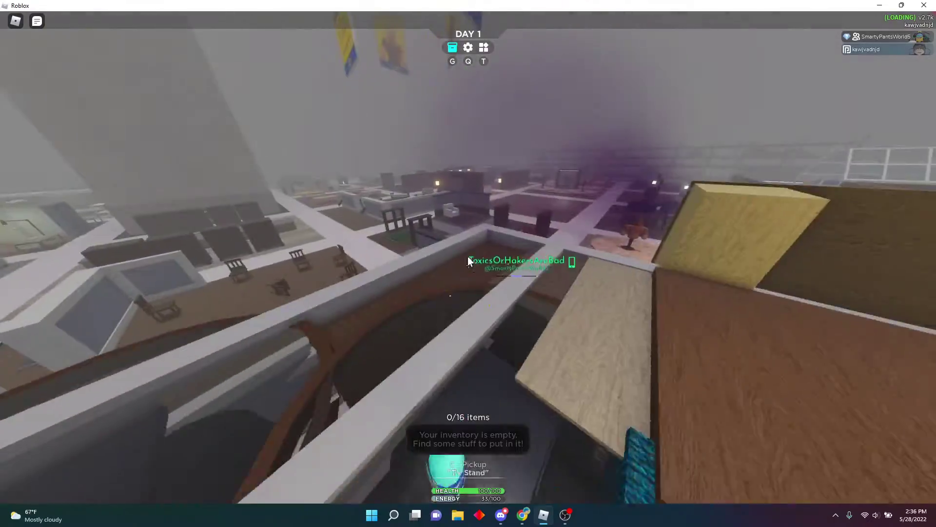
Carry a kitchen table up over the base and drop it into a roof gap.
{"action": "key", "text": "w"}
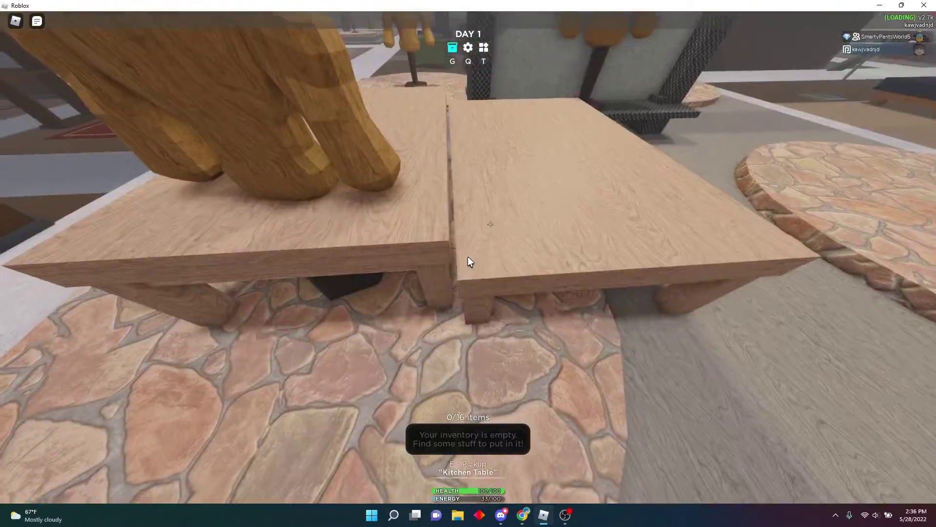
{"action": "key", "text": "e"}
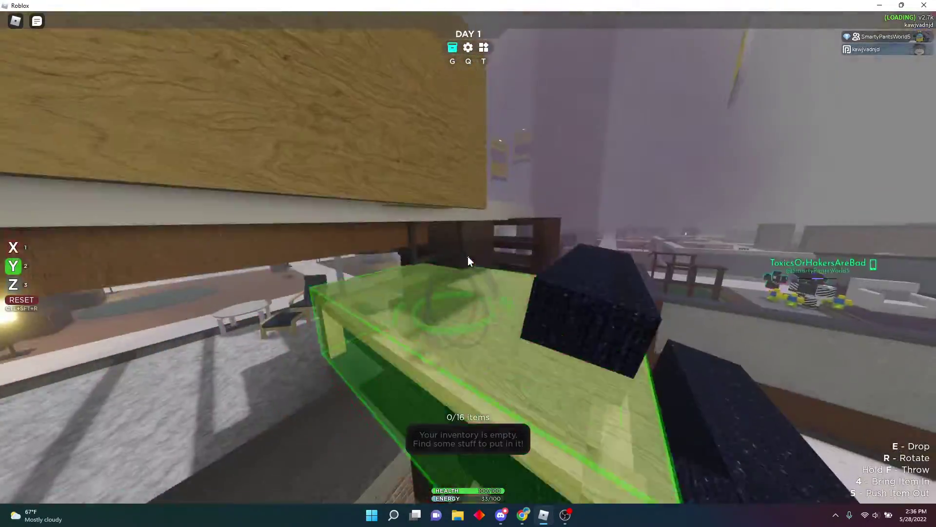
{"action": "key", "text": "w"}
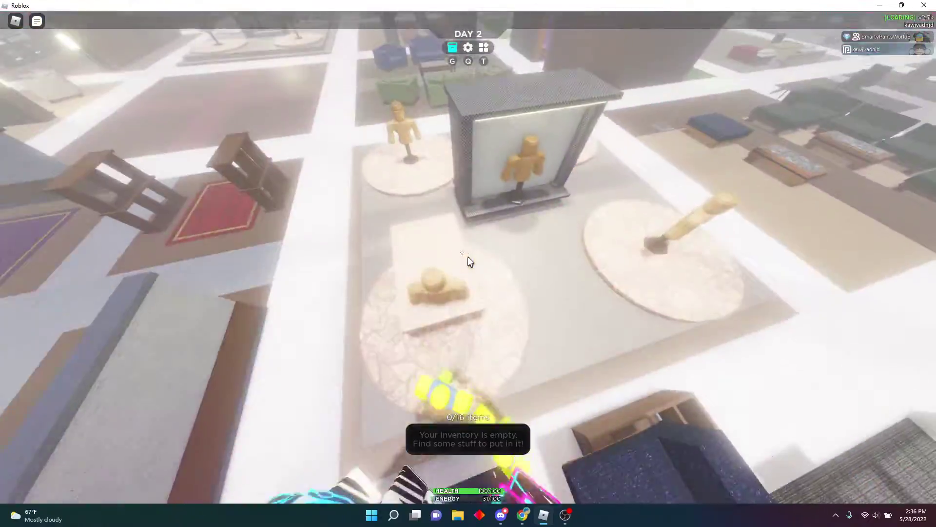
{"action": "key", "text": "w"}
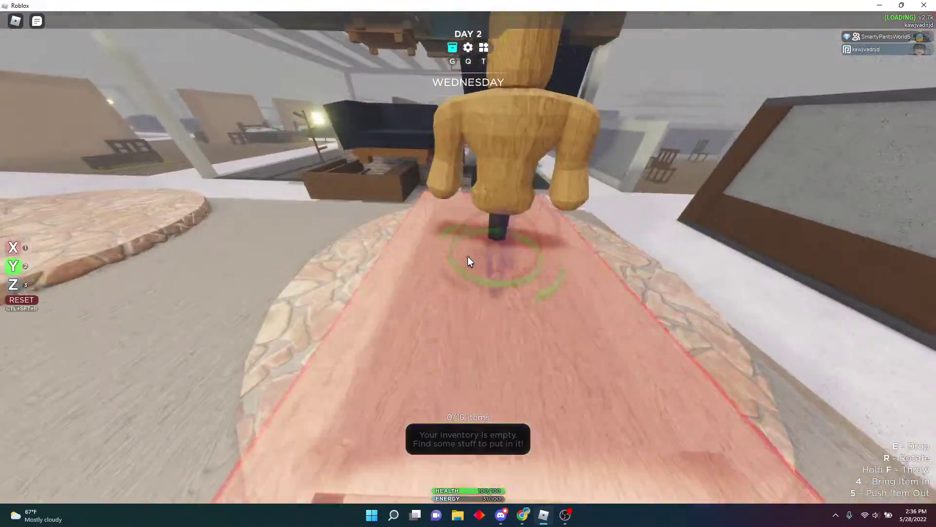
{"action": "key", "text": "w"}
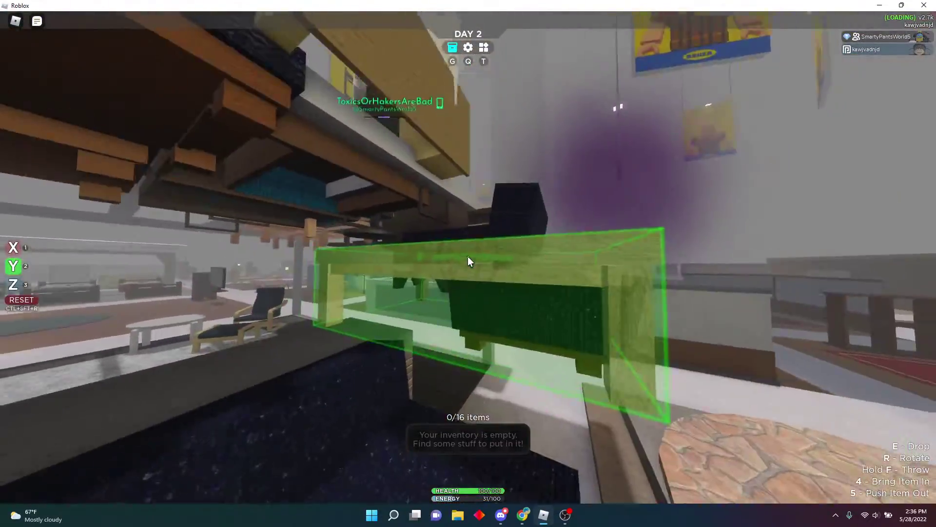
{"action": "key", "text": "space"}
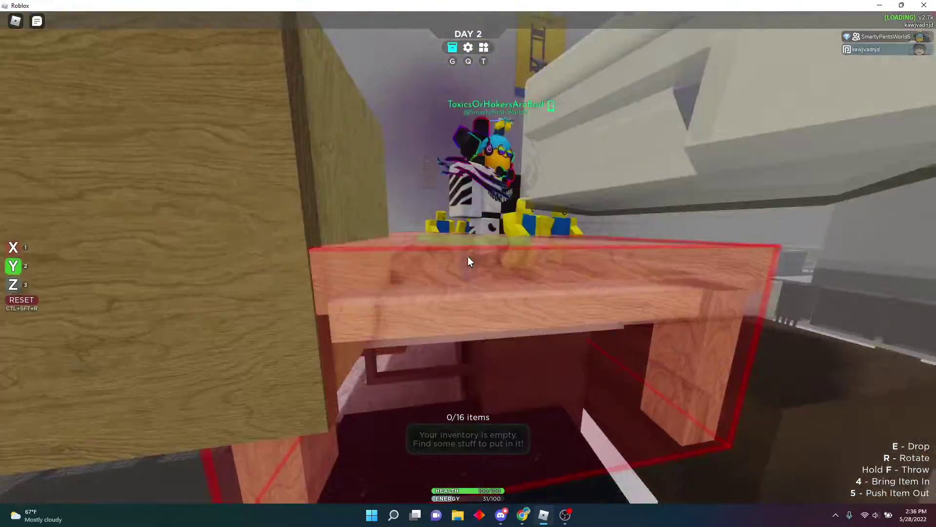
{"action": "key", "text": "w"}
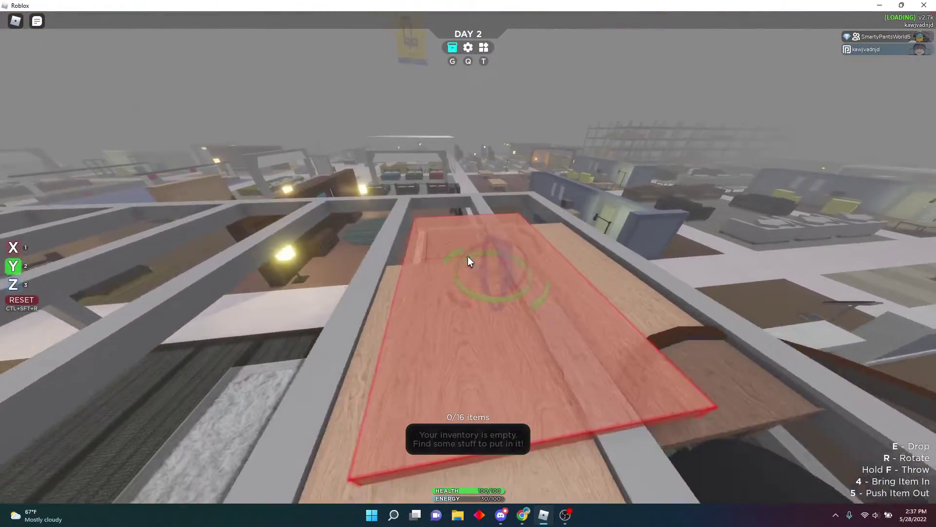
{"action": "key", "text": "w"}
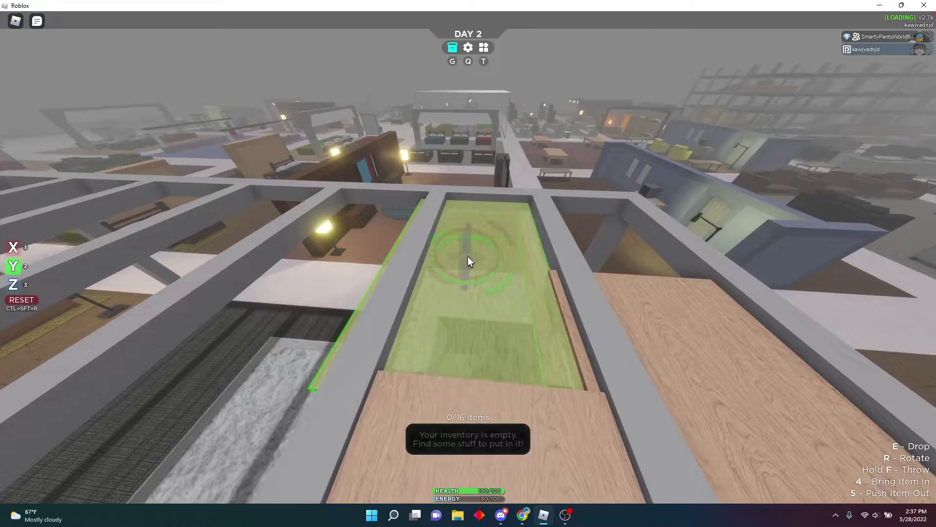
{"action": "left_click", "coordinate": [468, 261]}
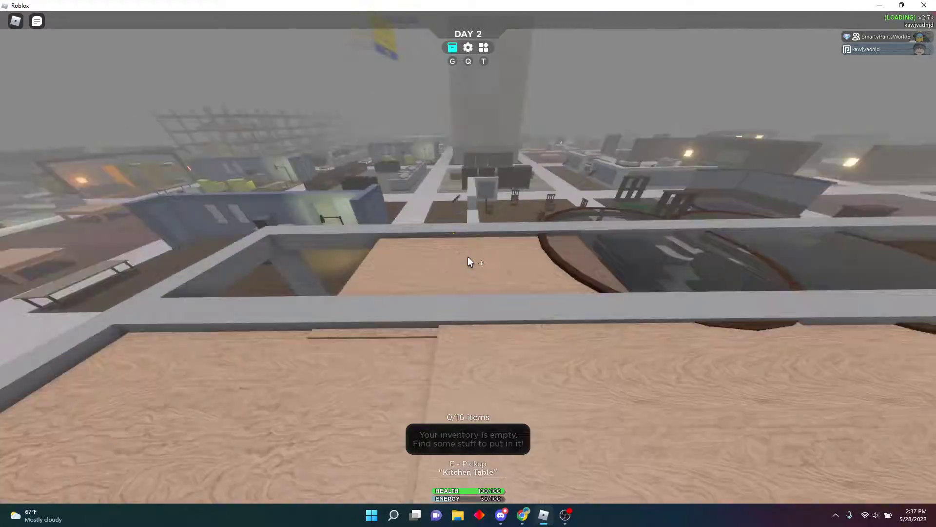
{"action": "key", "text": "w"}
Place the water bottle inside the base and look over the covered roof.
{"action": "key", "text": "w"}
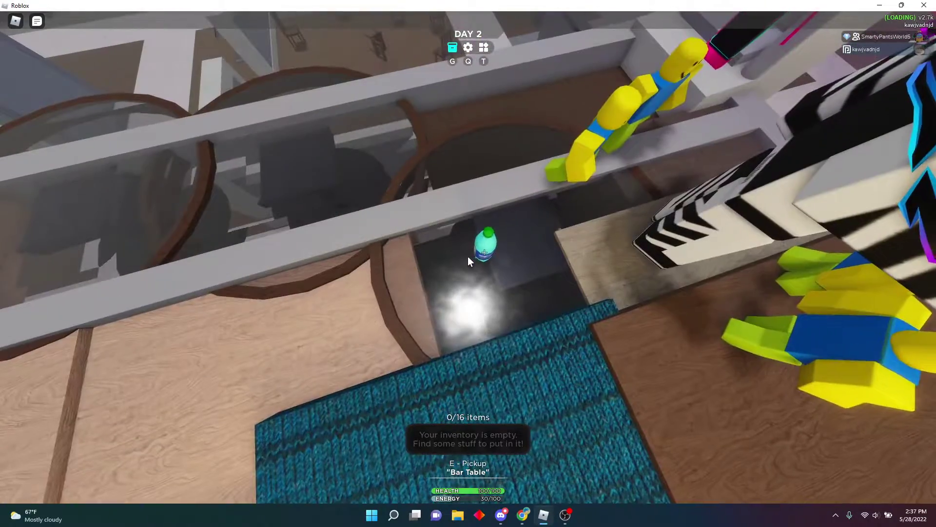
{"action": "key", "text": "w"}
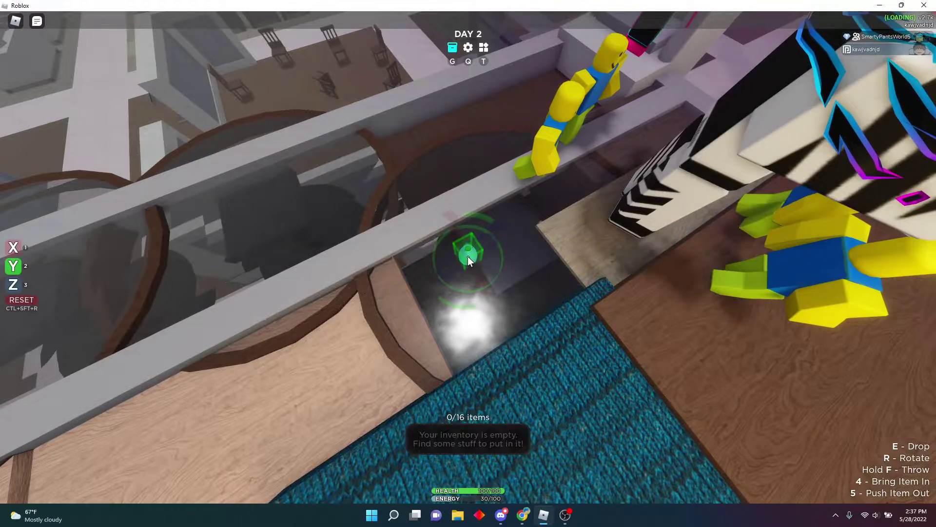
{"action": "left_click", "coordinate": [470, 261]}
{"action": "key", "text": "q"}
{"action": "key", "text": "q"}
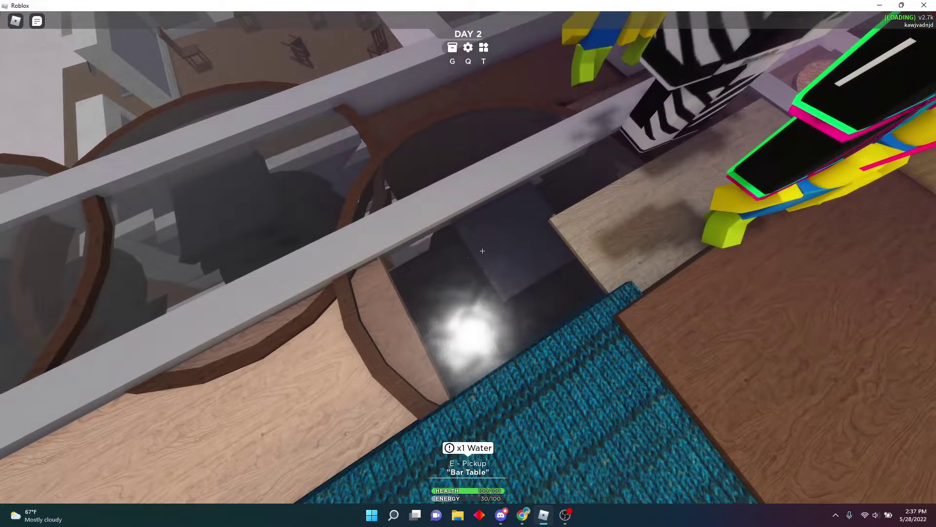
{"action": "mouse_move", "coordinate": [482, 251]}
{"action": "left_mouse_down"}
{"action": "mouse_move", "coordinate": [482, 263]}
{"action": "mouse_move", "coordinate": [468, 257]}
{"action": "mouse_move", "coordinate": [478, 296]}
{"action": "left_mouse_up"}
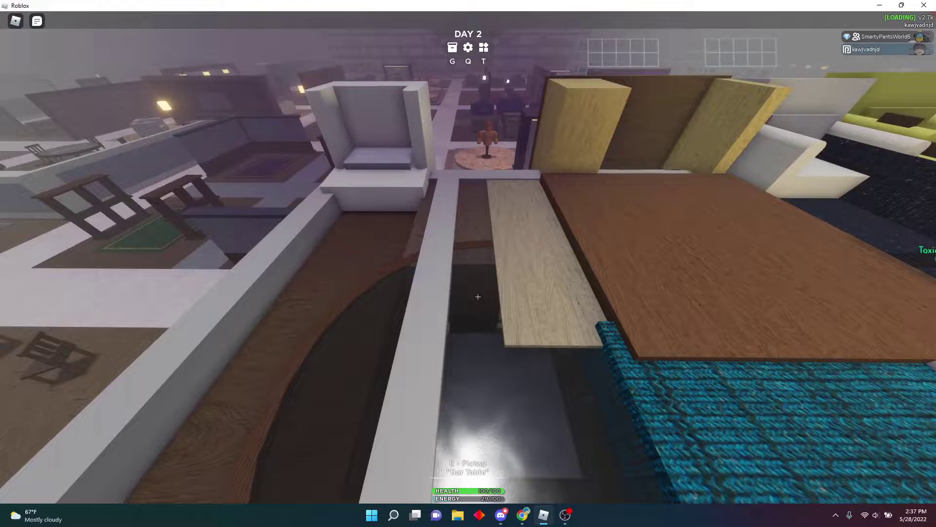
Toggle the settings panel repeatedly while looking over the table-covered roof.
{"action": "key", "text": "q"}
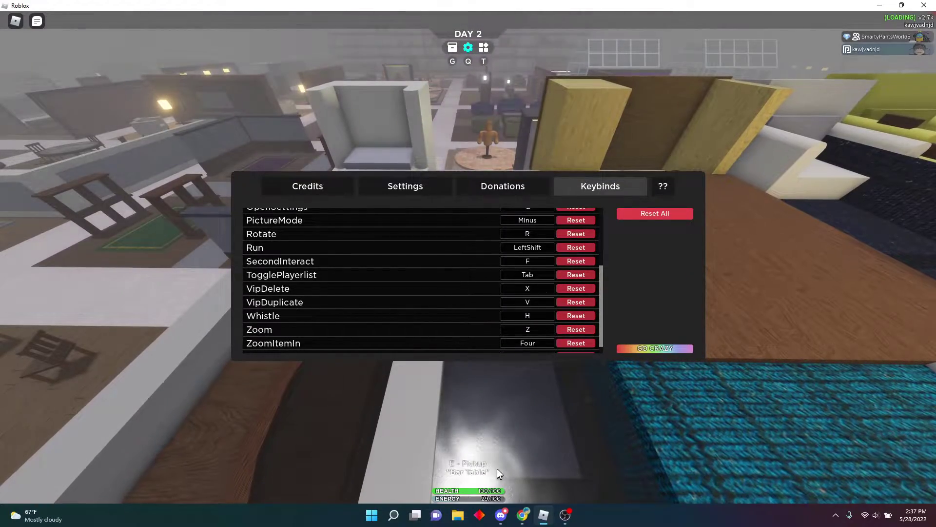
{"action": "key", "text": "q"}
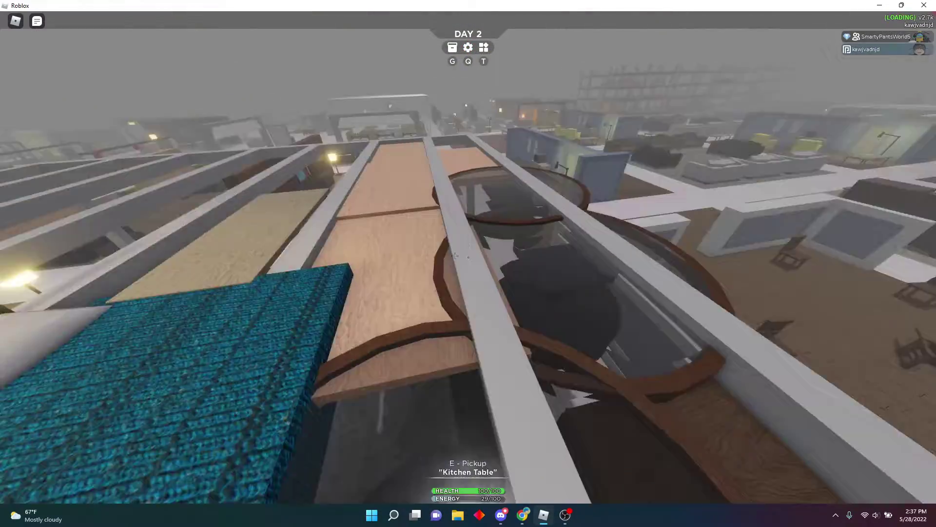
{"action": "left_click_drag", "start_coordinate": [495, 266], "coordinate": [469, 263]}
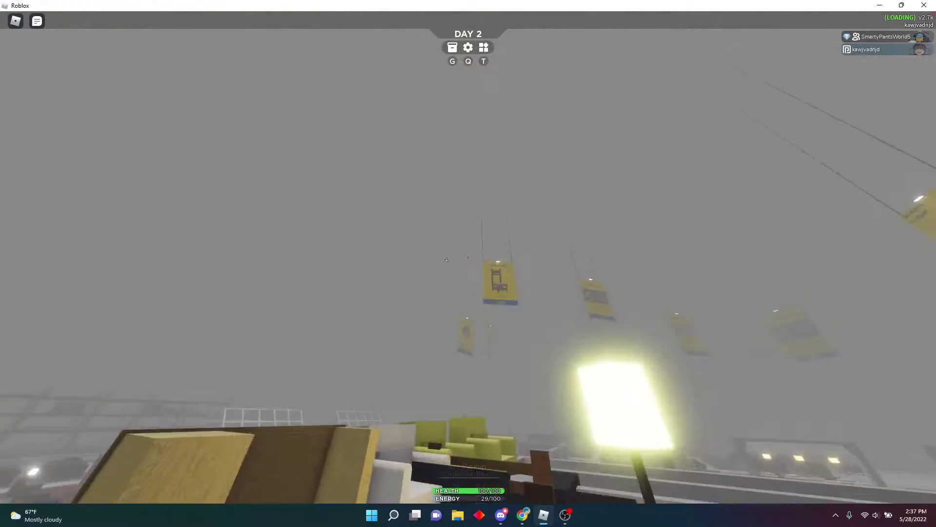
{"action": "key", "text": "q"}
{"action": "key", "text": "q"}
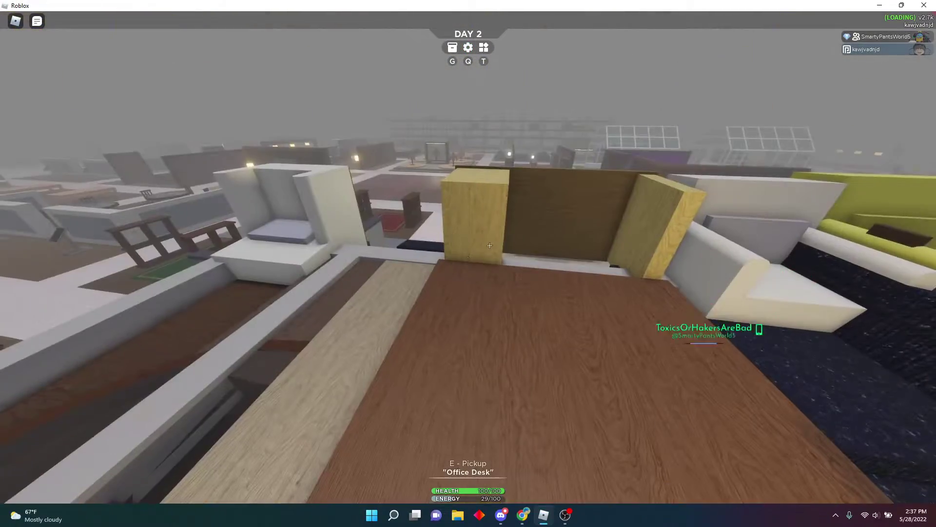
{"action": "mouse_move", "coordinate": [468, 263]}
{"action": "left_mouse_down"}
{"action": "mouse_move", "coordinate": [422, 258]}
{"action": "mouse_move", "coordinate": [468, 264]}
{"action": "left_mouse_up"}
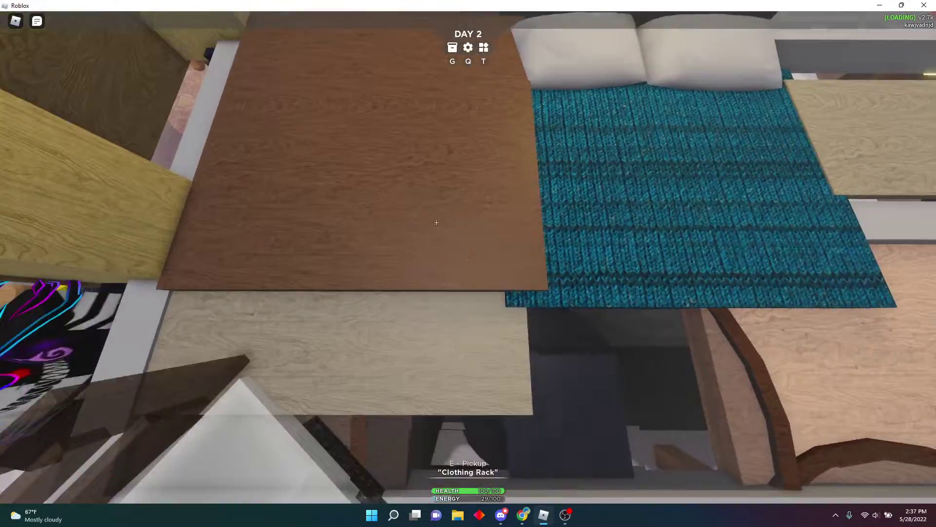
{"action": "key", "text": "q"}
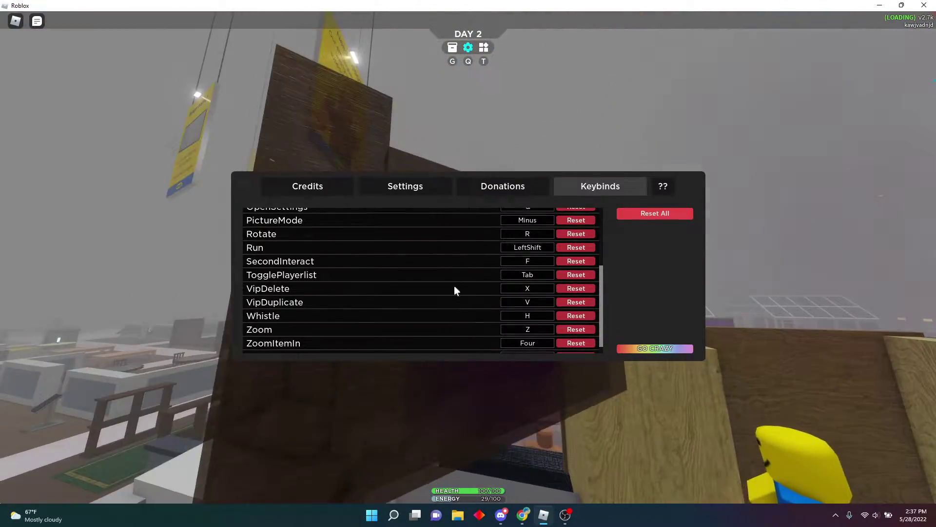
{"action": "key", "text": "q"}
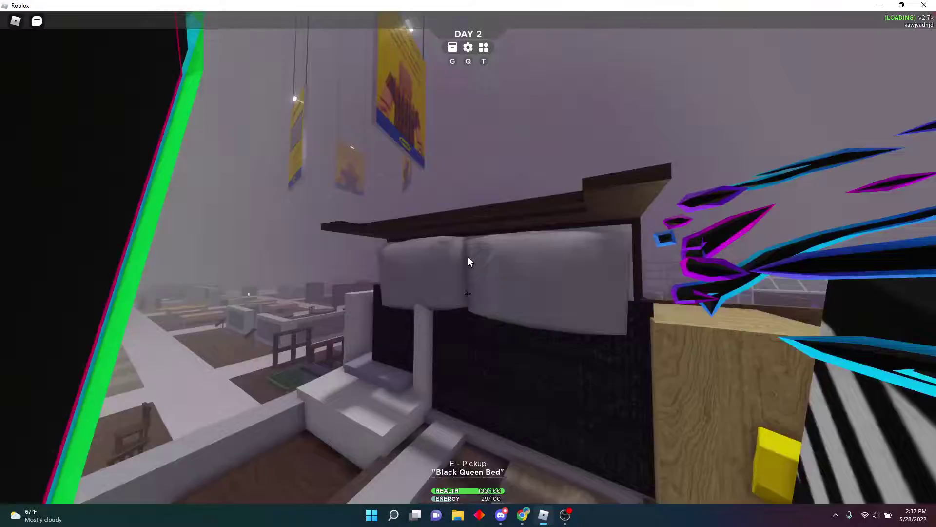
{"action": "left_click_drag", "start_coordinate": [468, 264], "coordinate": [440, 293]}
Close settings, show the empty inventory, and look around the rooftop.
{"action": "key", "text": "q"}
{"action": "key", "text": "q"}
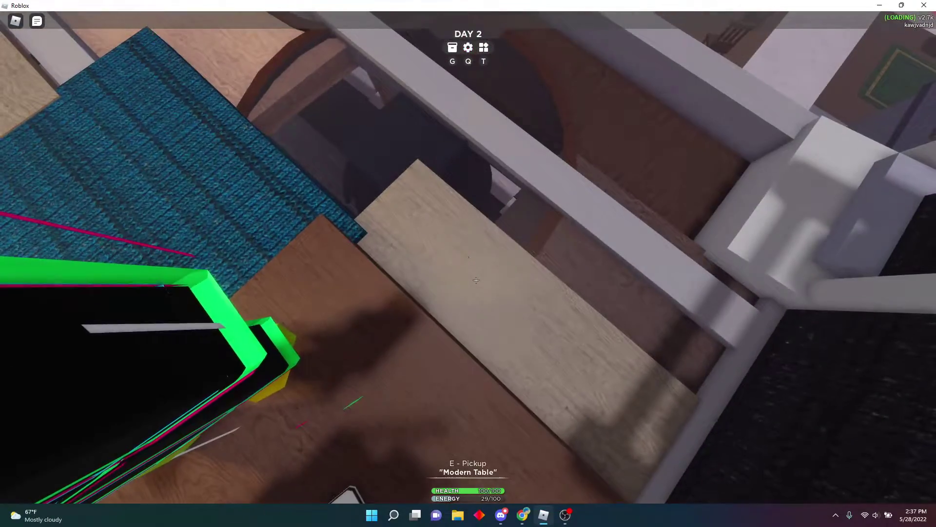
{"action": "left_click_drag", "start_coordinate": [389, 334], "coordinate": [468, 220]}
{"action": "key", "text": "q"}
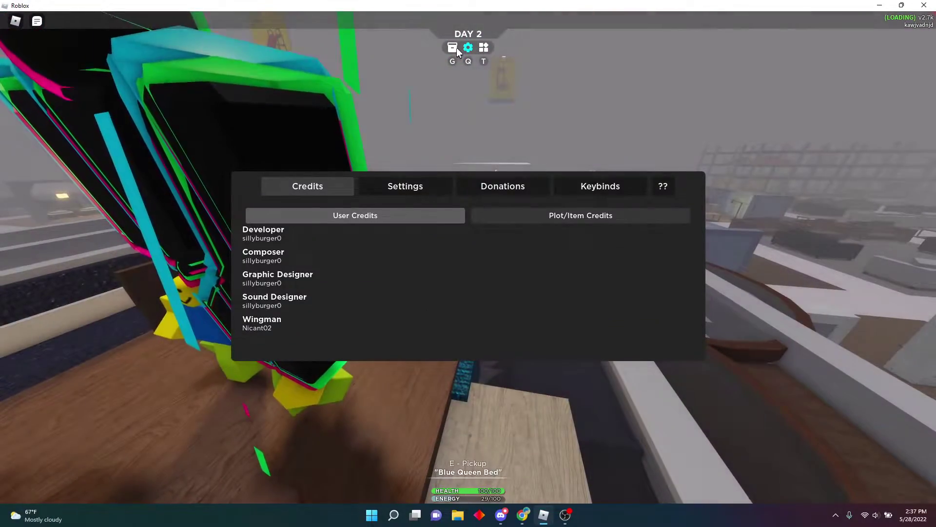
{"action": "left_click", "coordinate": [454, 47]}
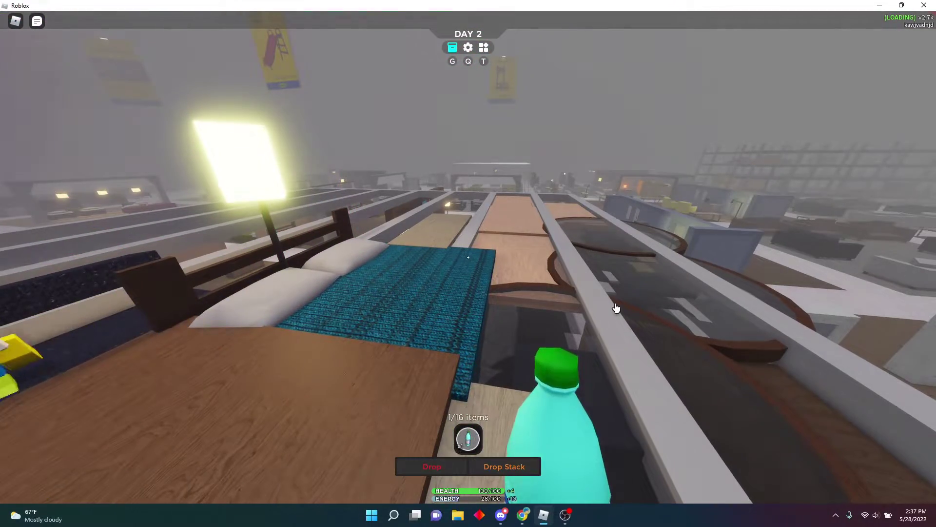
{"action": "left_click_drag", "start_coordinate": [607, 302], "coordinate": [468, 261]}
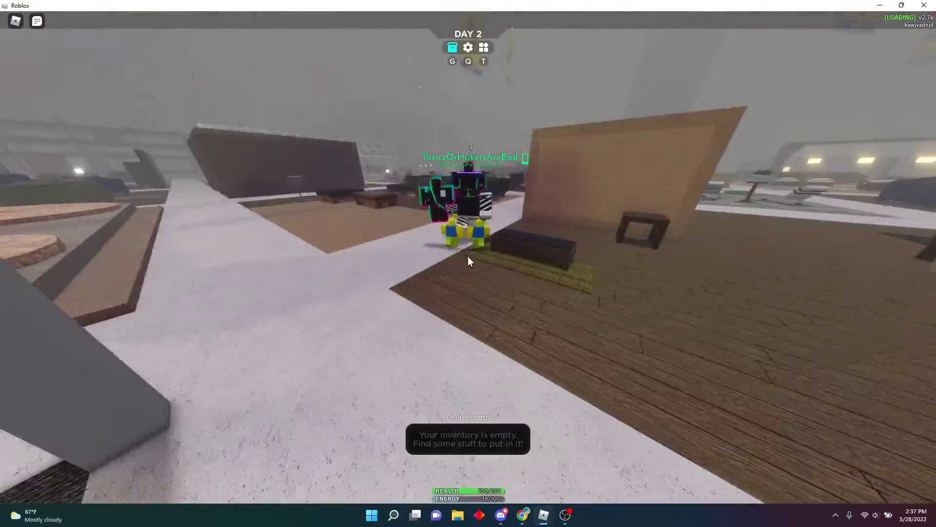
{"action": "key", "text": "w"}
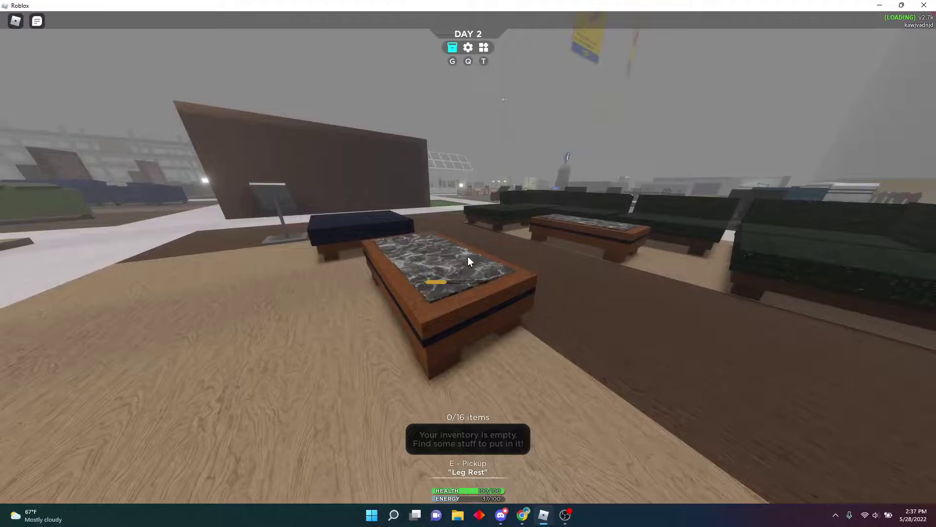
{"action": "left_click_drag", "start_coordinate": [468, 261], "coordinate": [468, 261]}
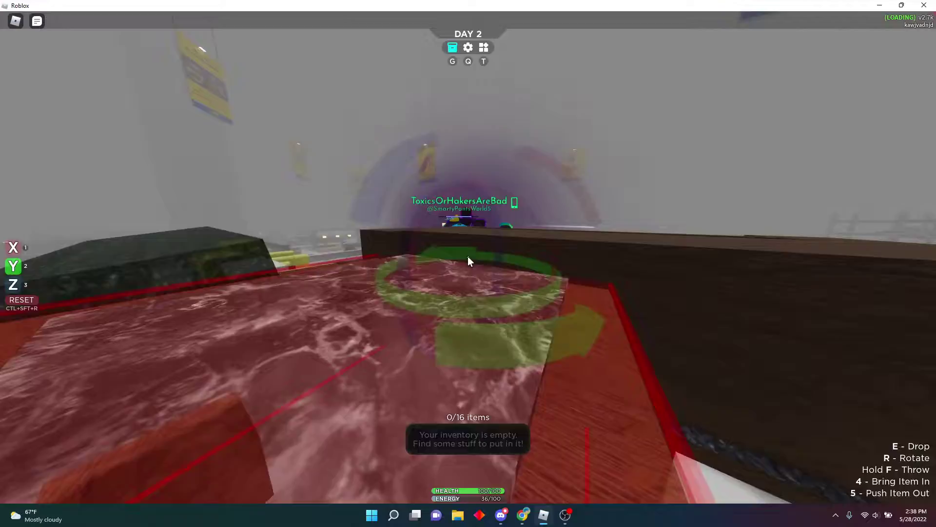
{"action": "key", "text": "q"}
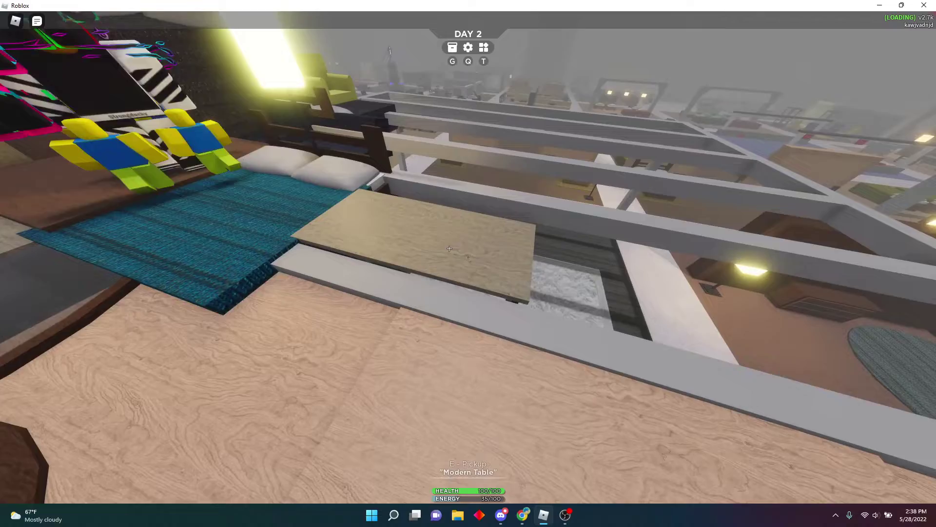
{"action": "left_click", "coordinate": [468, 257]}
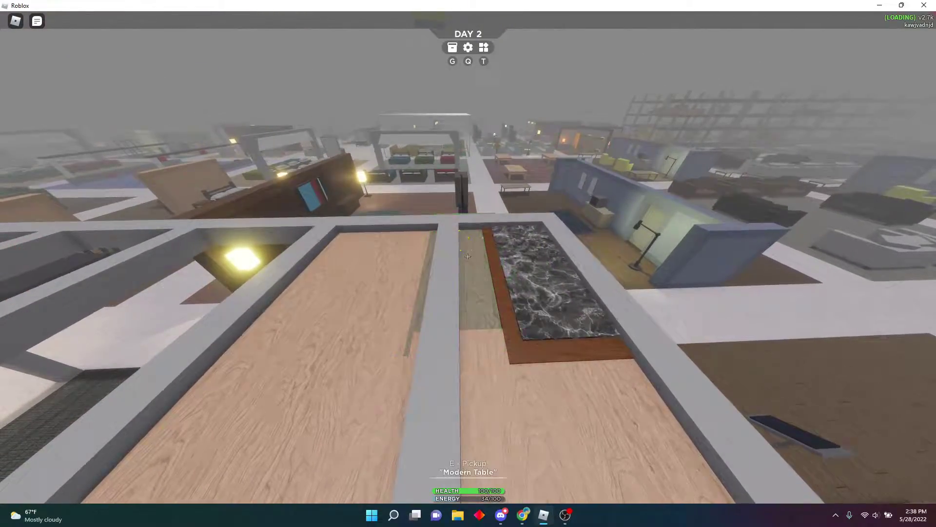
Pick up the Black Queen Bed, rotate it twice, and set it down.
{"action": "key", "text": "w"}
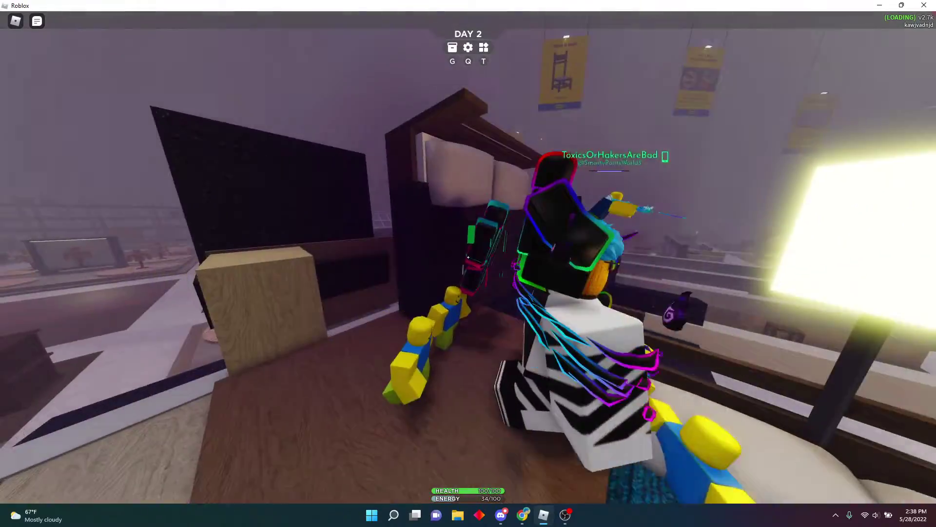
{"action": "key", "text": "w"}
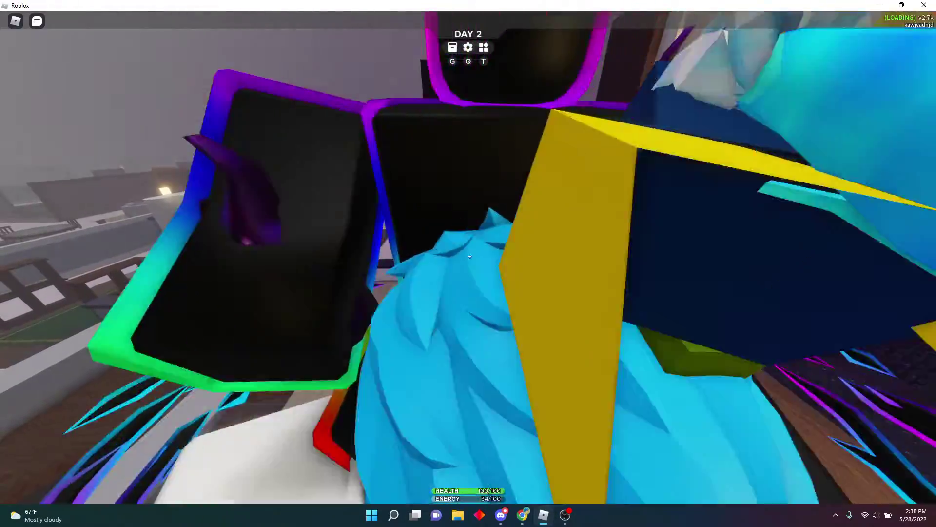
{"action": "key", "text": "w"}
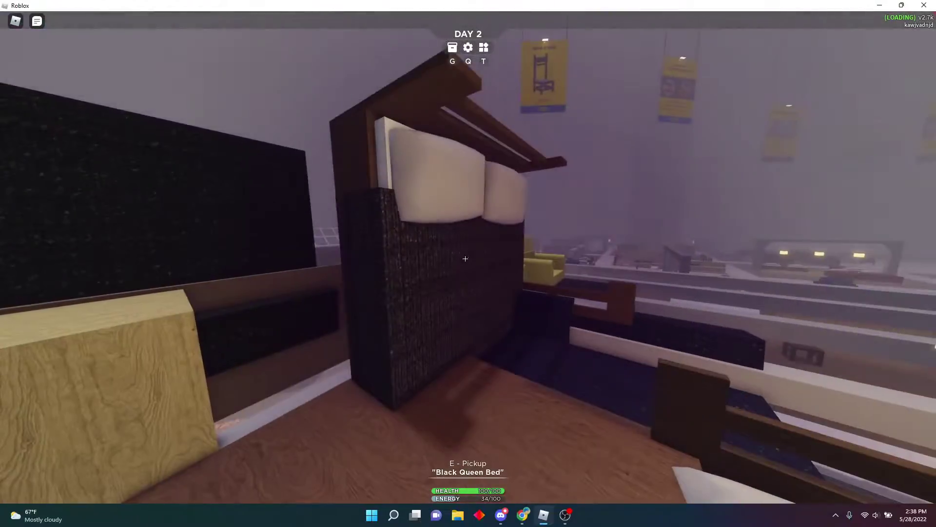
{"action": "key", "text": "e"}
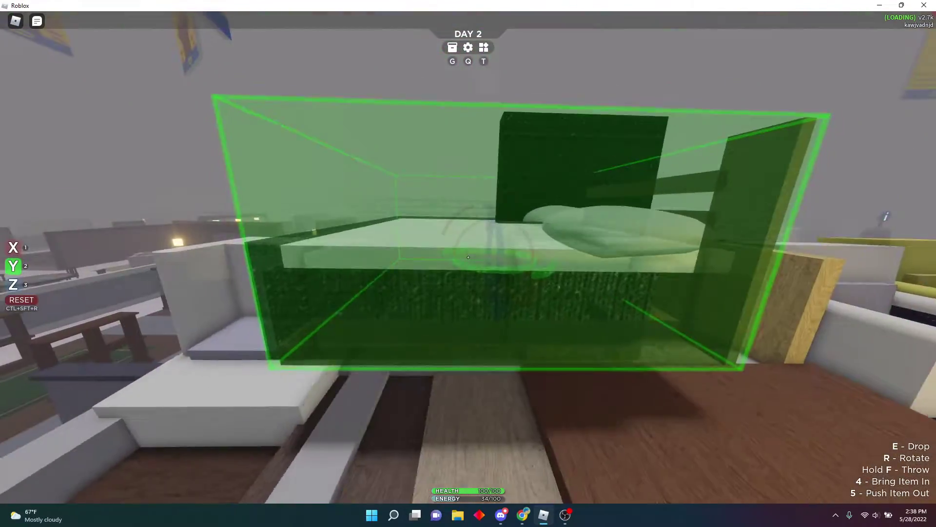
{"action": "key", "text": "r"}
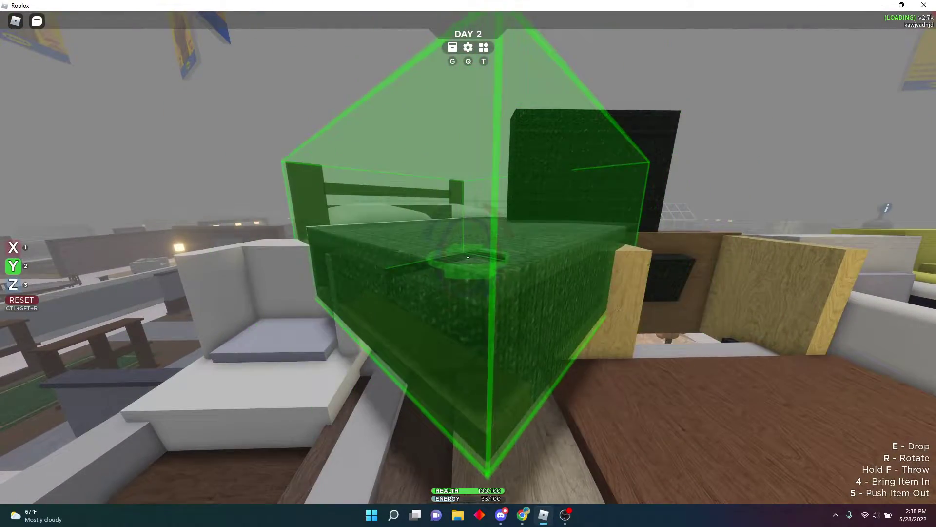
{"action": "key", "text": "r"}
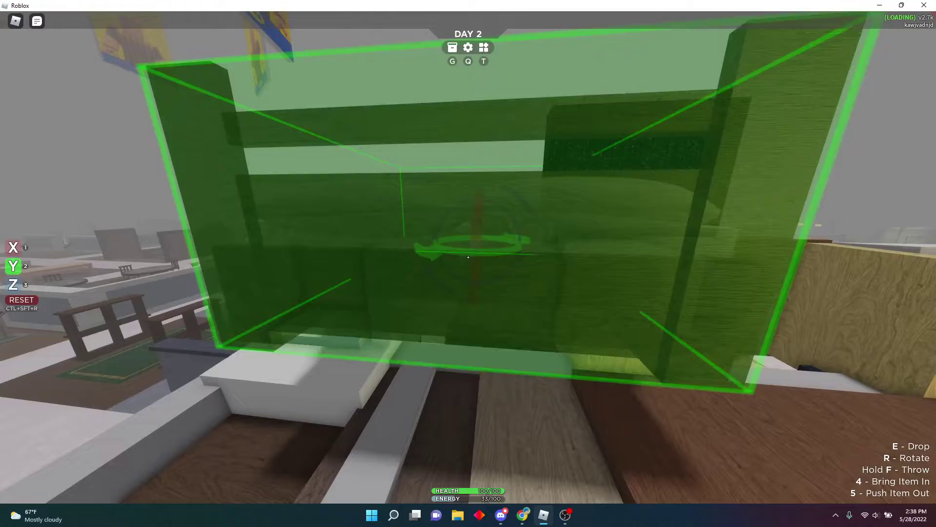
{"action": "key", "text": "e"}
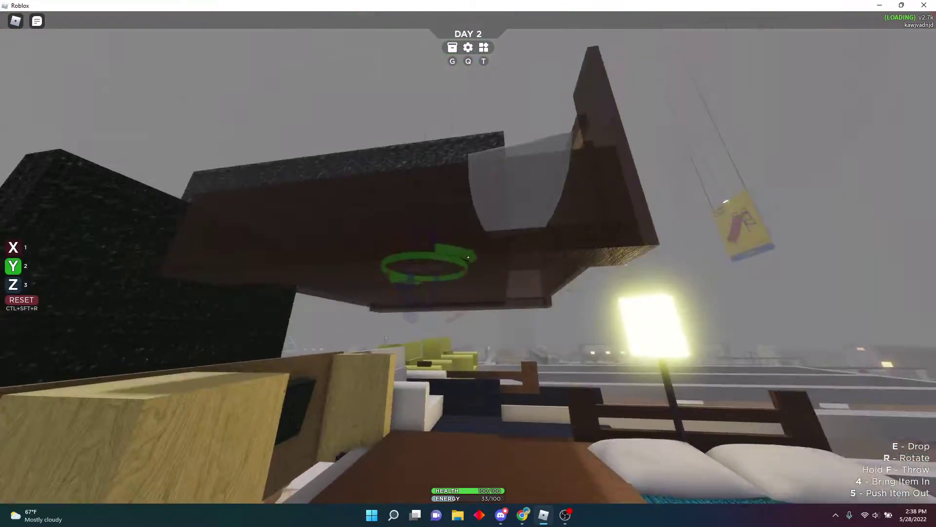
Re-lift the bed, rotate it upright, and take hold of it again.
{"action": "left_click", "coordinate": [468, 256]}
{"action": "key", "text": "e"}
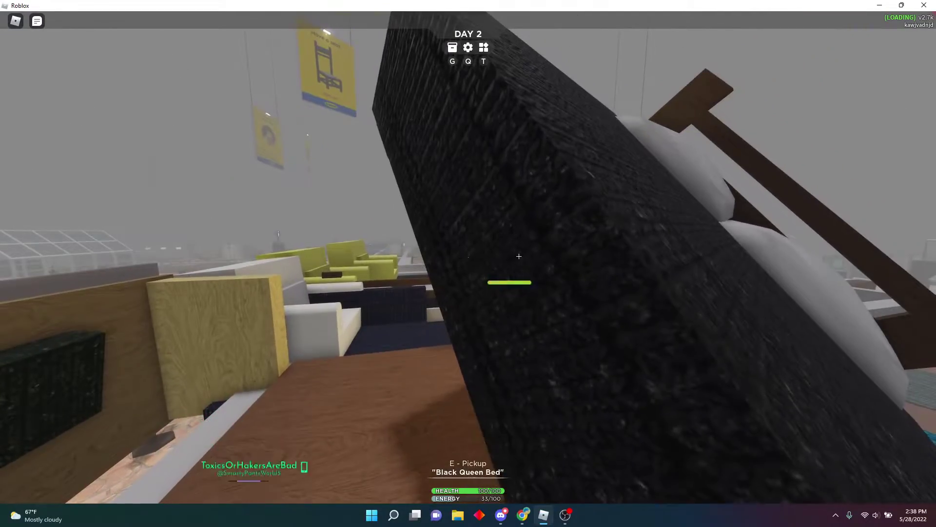
{"action": "left_click", "coordinate": [468, 256]}
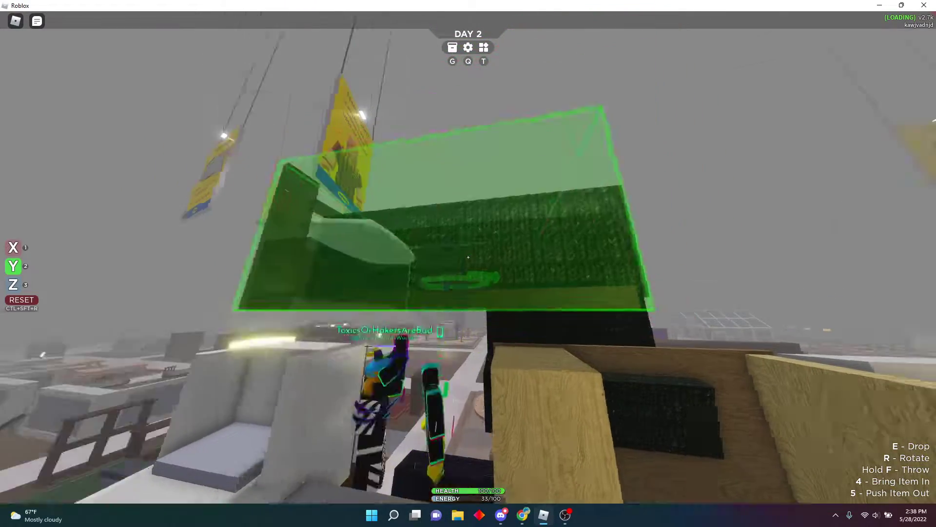
{"action": "left_click", "coordinate": [468, 256]}
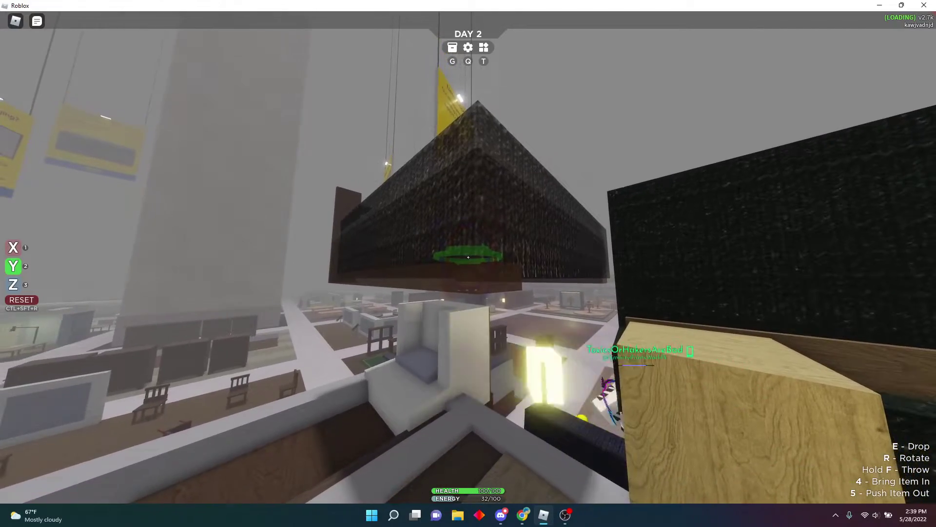
{"action": "left_click", "coordinate": [469, 256]}
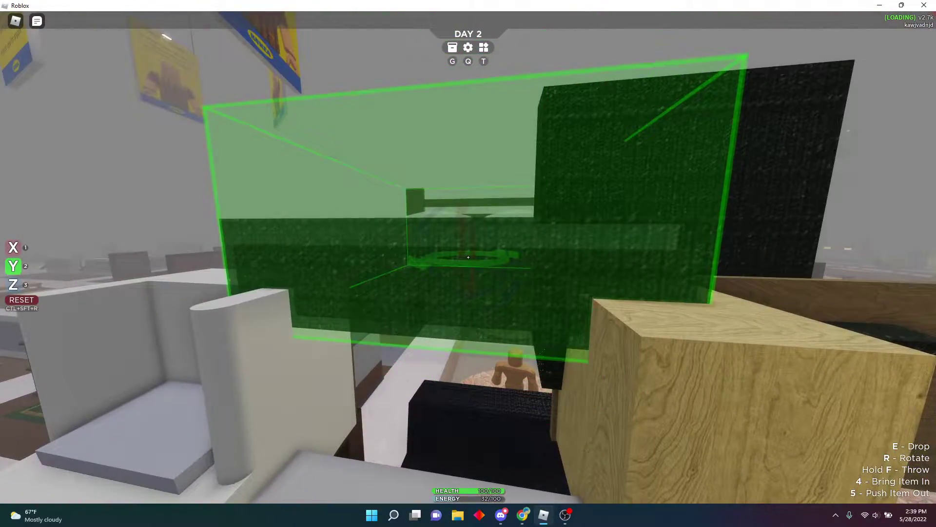
{"action": "key", "text": "r"}
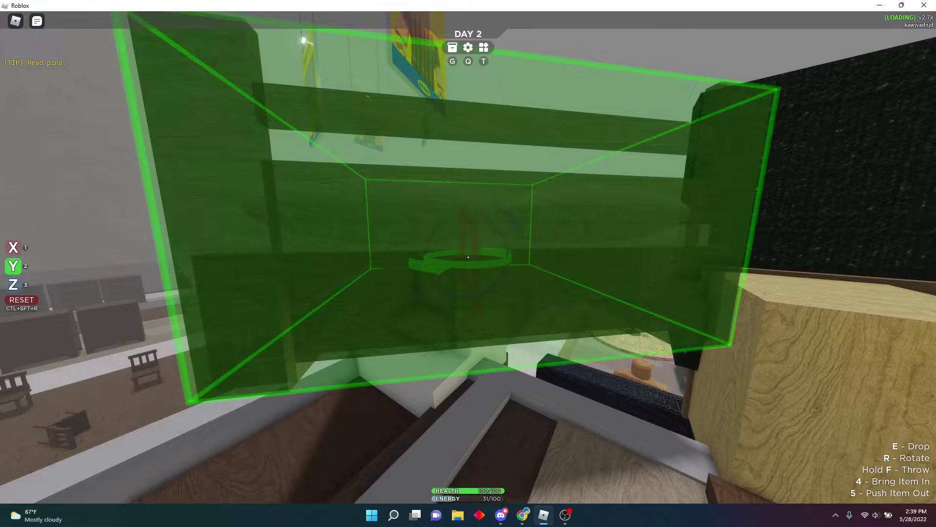
{"action": "key", "text": "Escape"}
{"action": "key", "text": "Escape"}
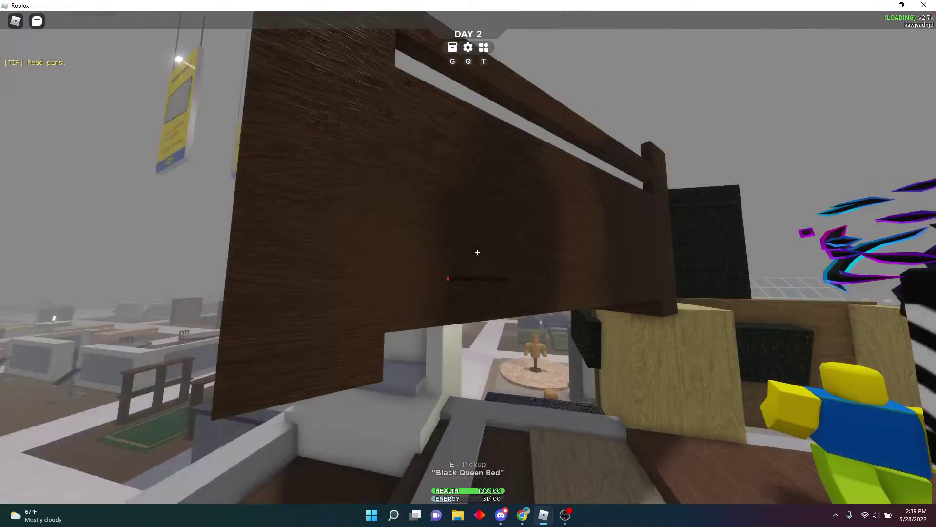
{"action": "left_click", "coordinate": [457, 270]}
{"action": "key", "text": "e"}
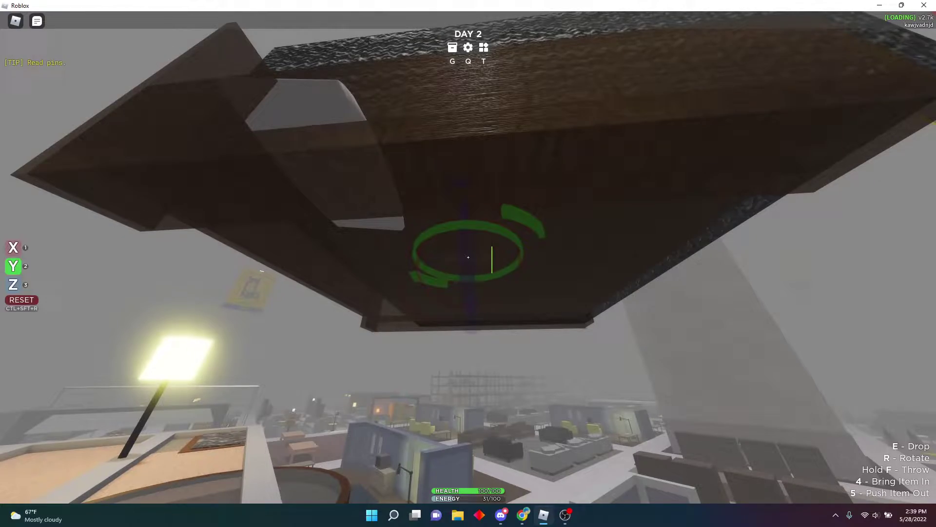
Throw the bed off the base, then pick up and drop the pizza slice.
{"action": "key", "text": "f"}
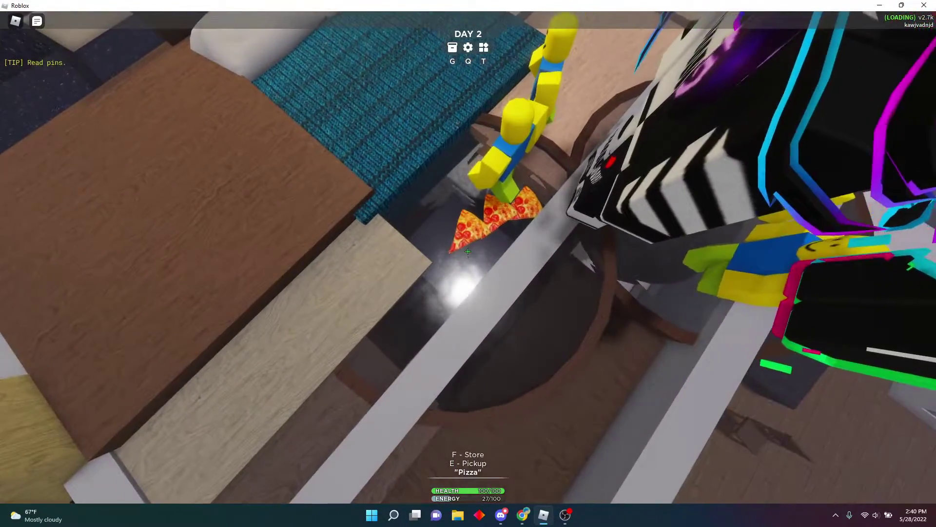
{"action": "key", "text": "e"}
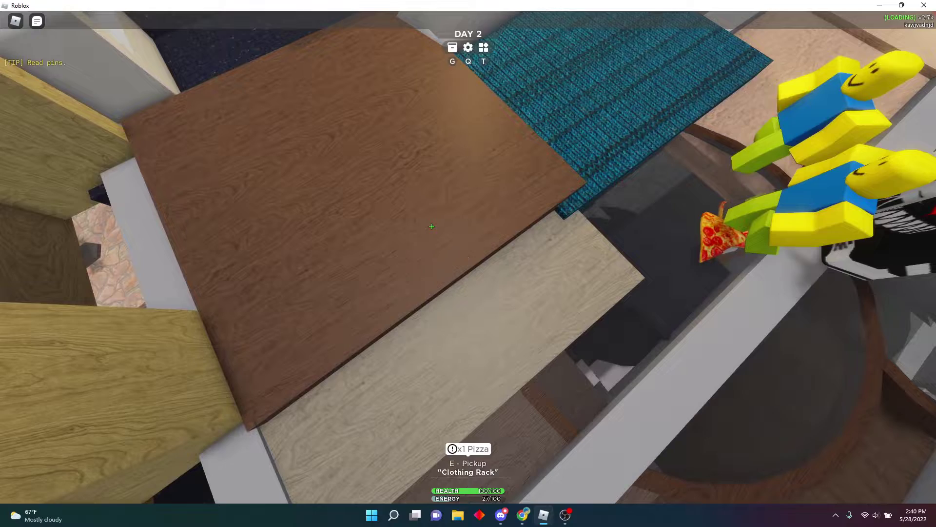
{"action": "key", "text": "g"}
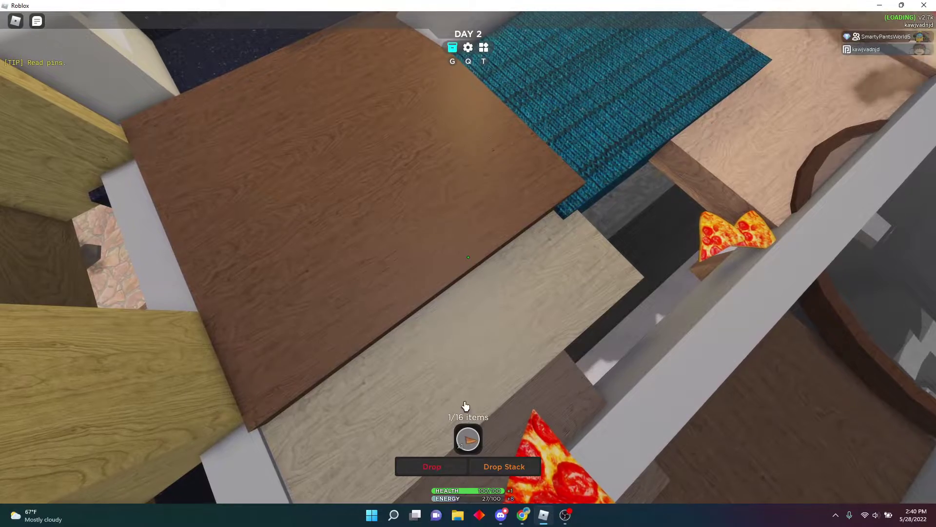
{"action": "left_click", "coordinate": [432, 467]}
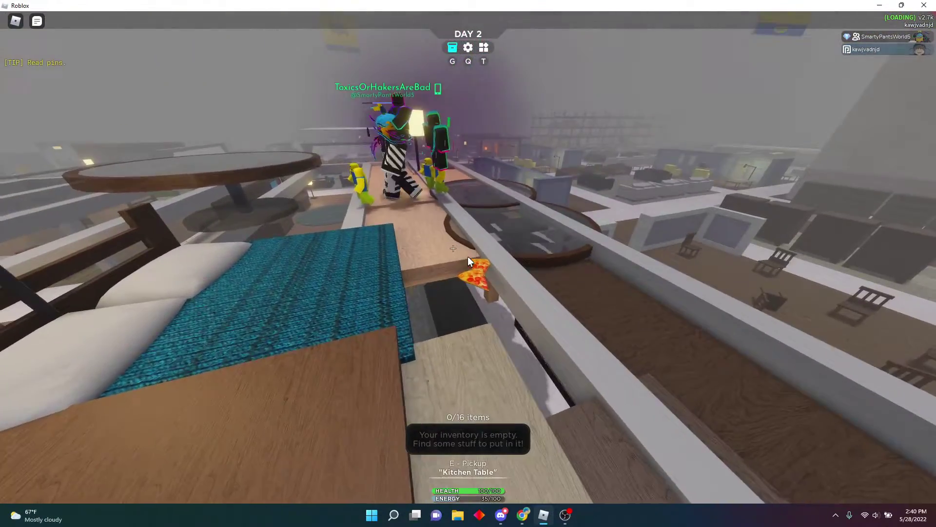
Walk past the kitchen table and start picking up the Bar Table.
{"action": "key", "text": "w"}
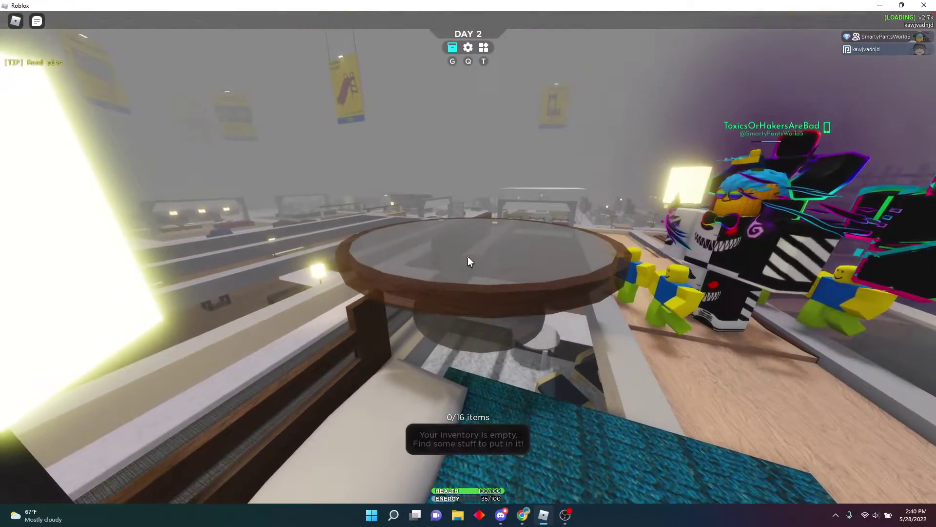
{"action": "key", "text": "w"}
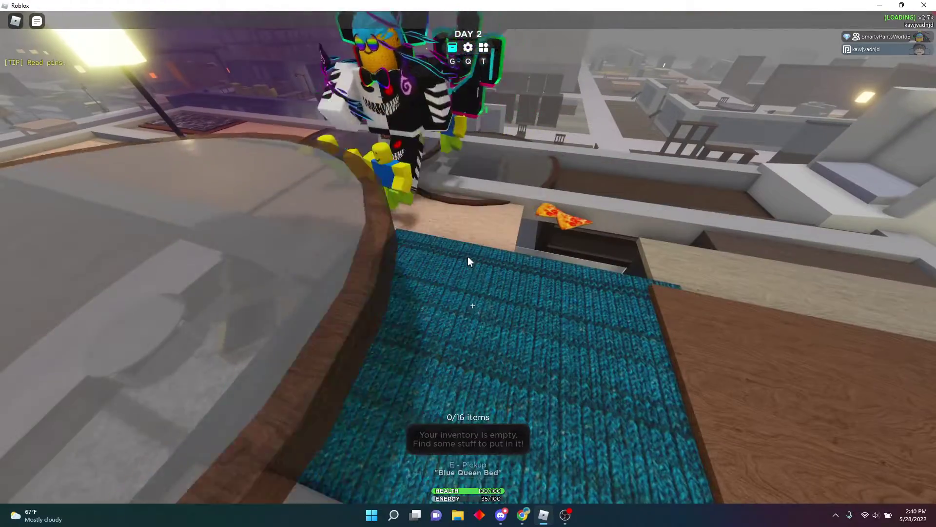
{"action": "key", "text": "w"}
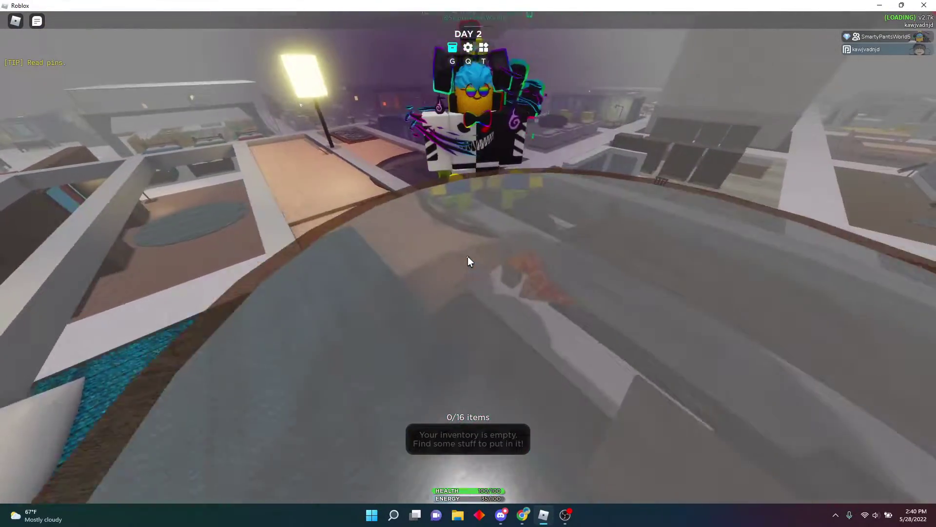
{"action": "key", "text": "w"}
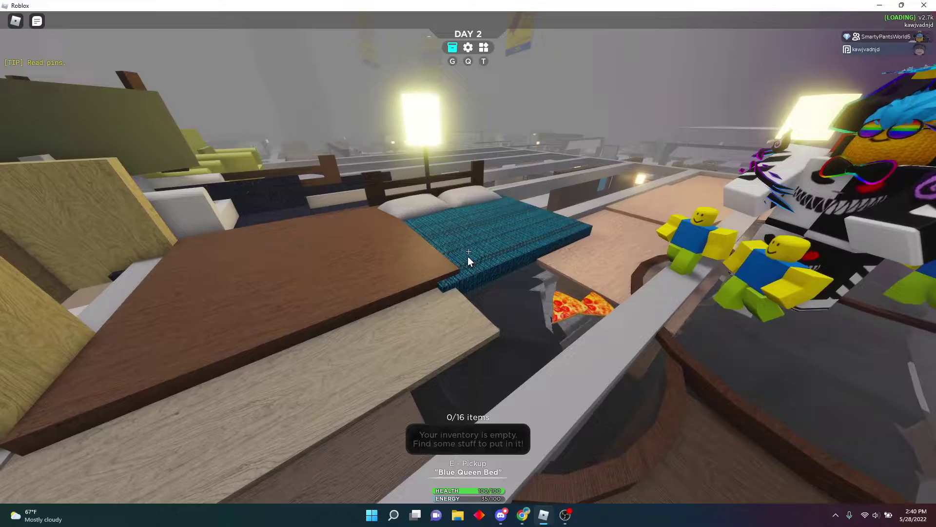
{"action": "key", "text": "w"}
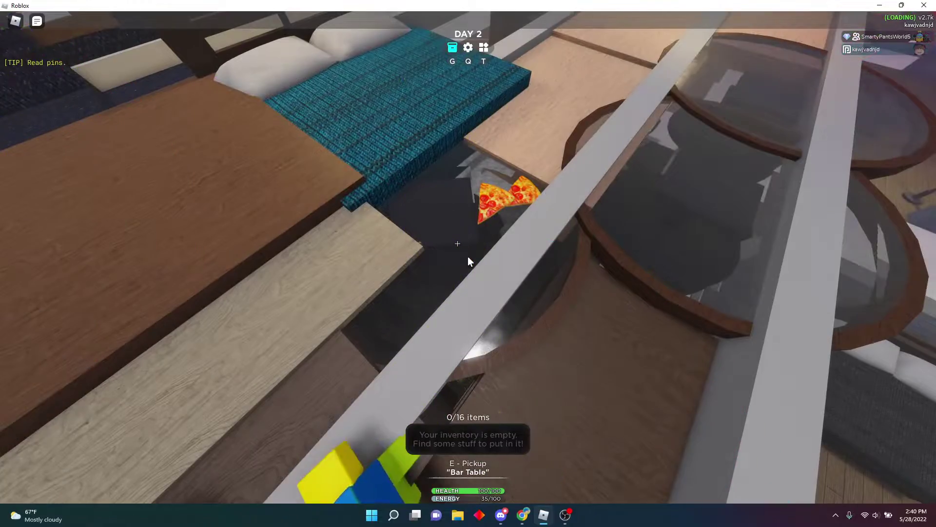
{"action": "key", "text": "e"}
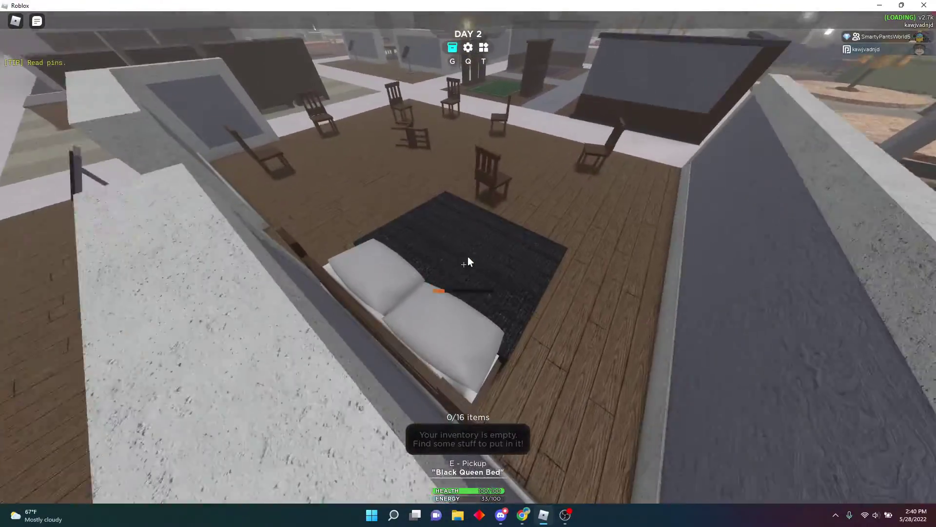
Carry the black queen bed over the base roof and drop it there.
{"action": "left_click", "coordinate": [468, 262]}
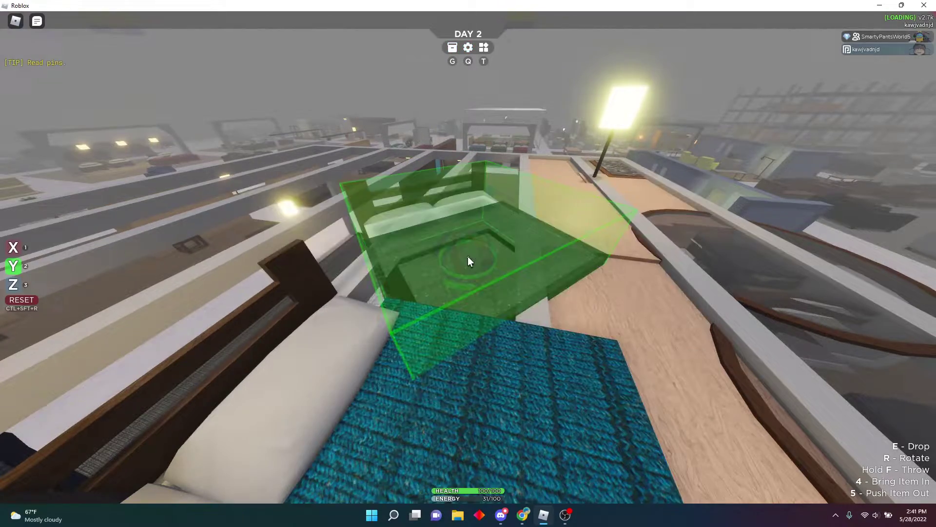
{"action": "scroll", "coordinate": [469, 261], "scroll_direction": "up", "scroll_amount": 5}
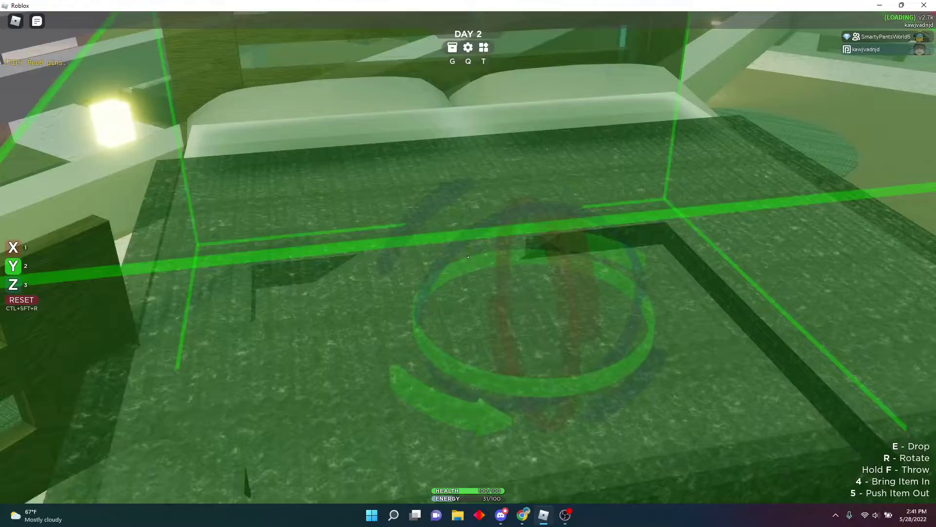
{"action": "scroll", "coordinate": [469, 257], "scroll_direction": "down", "scroll_amount": 5}
{"action": "scroll", "coordinate": [468, 257], "scroll_direction": "up", "scroll_amount": 5}
{"action": "scroll", "coordinate": [468, 258], "scroll_direction": "down", "scroll_amount": 5}
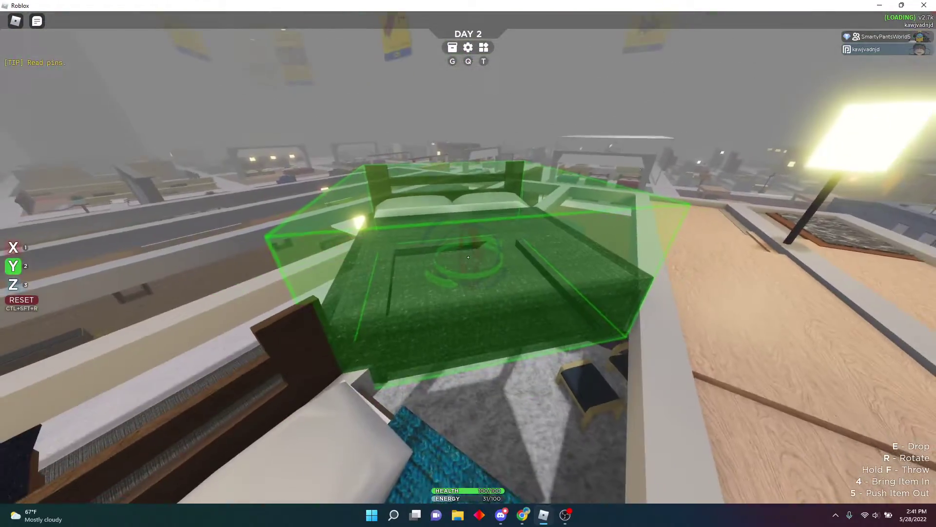
{"action": "scroll", "coordinate": [468, 258], "scroll_direction": "up", "scroll_amount": 5}
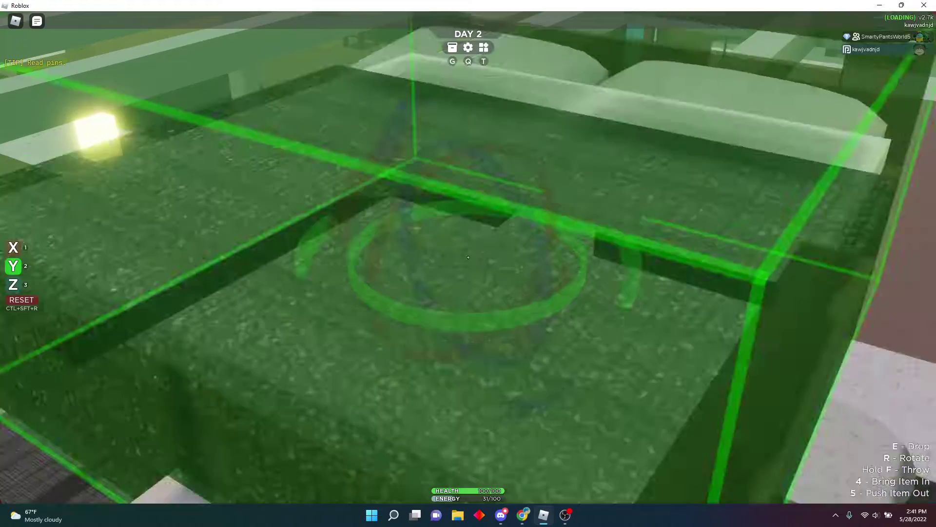
{"action": "scroll", "coordinate": [468, 257], "scroll_direction": "down", "scroll_amount": 5}
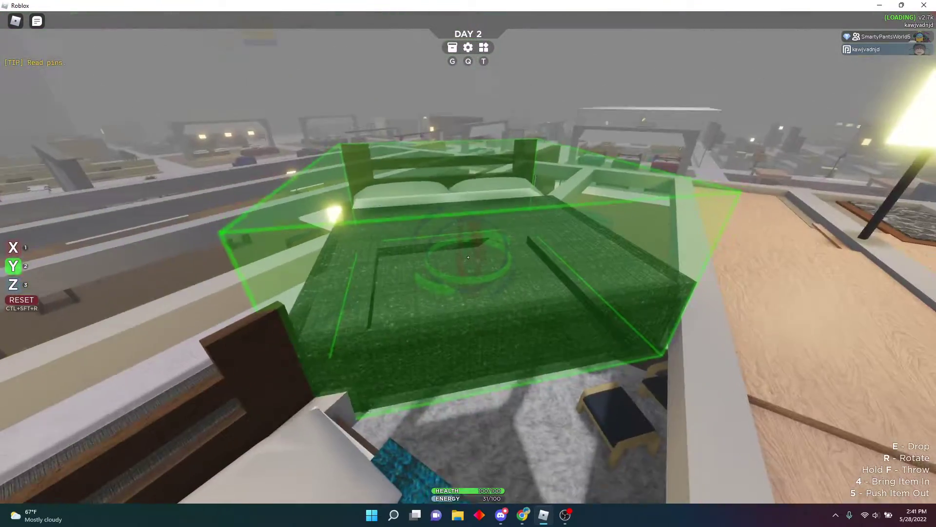
{"action": "left_click_drag", "start_coordinate": [469, 258], "coordinate": [468, 258]}
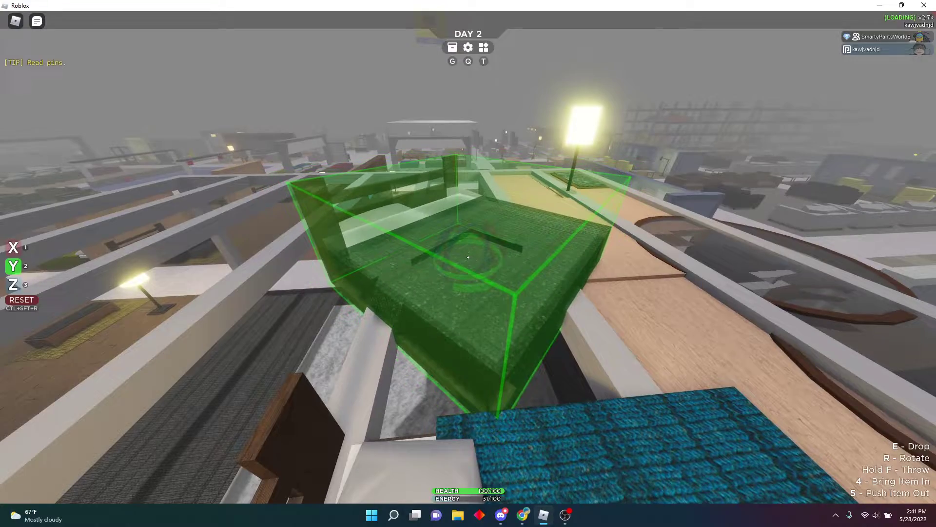
{"action": "scroll", "coordinate": [468, 258], "scroll_direction": "up", "scroll_amount": 3}
{"action": "scroll", "coordinate": [468, 258], "scroll_direction": "up", "scroll_amount": 3}
{"action": "scroll", "coordinate": [469, 258], "scroll_direction": "down", "scroll_amount": 3}
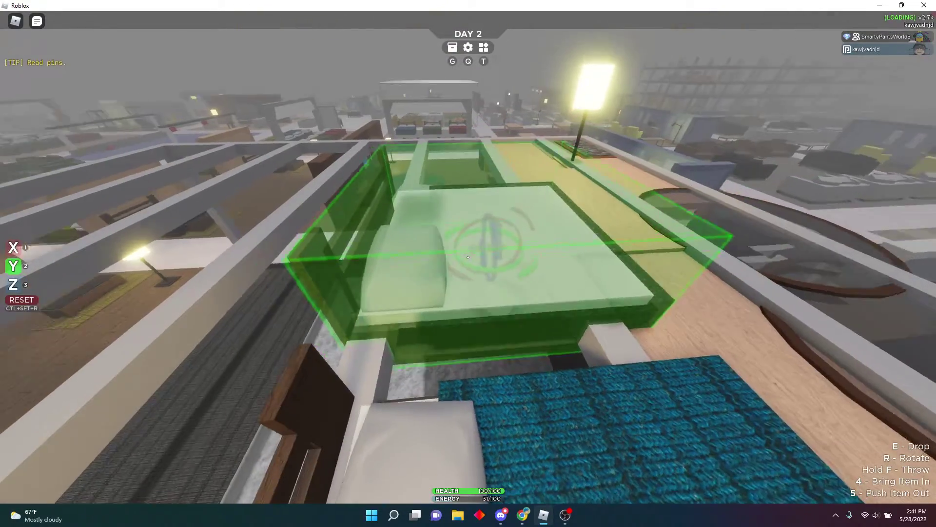
{"action": "left_click_drag", "start_coordinate": [468, 257], "coordinate": [468, 257]}
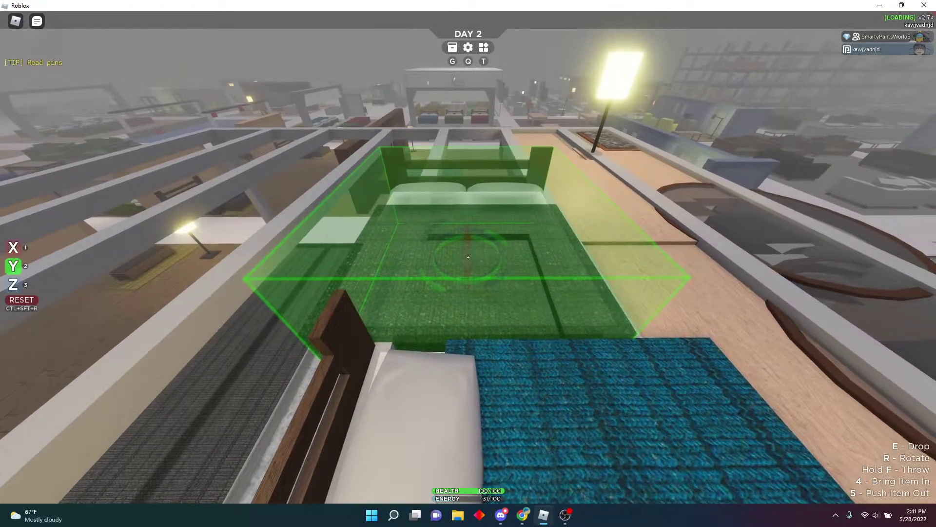
{"action": "left_click_drag", "start_coordinate": [468, 258], "coordinate": [499, 275]}
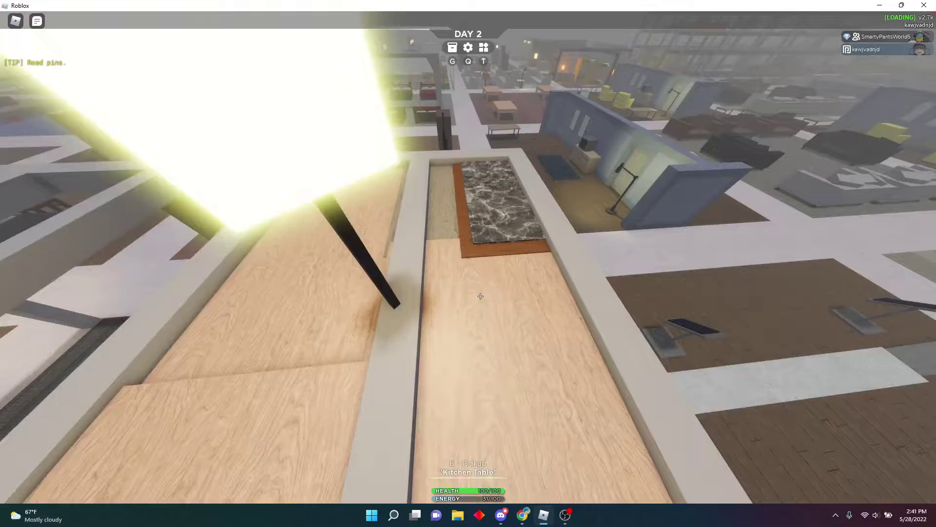
Grab the short green couch and set it at the base end beside the bed.
{"action": "left_click_drag", "start_coordinate": [480, 295], "coordinate": [453, 262]}
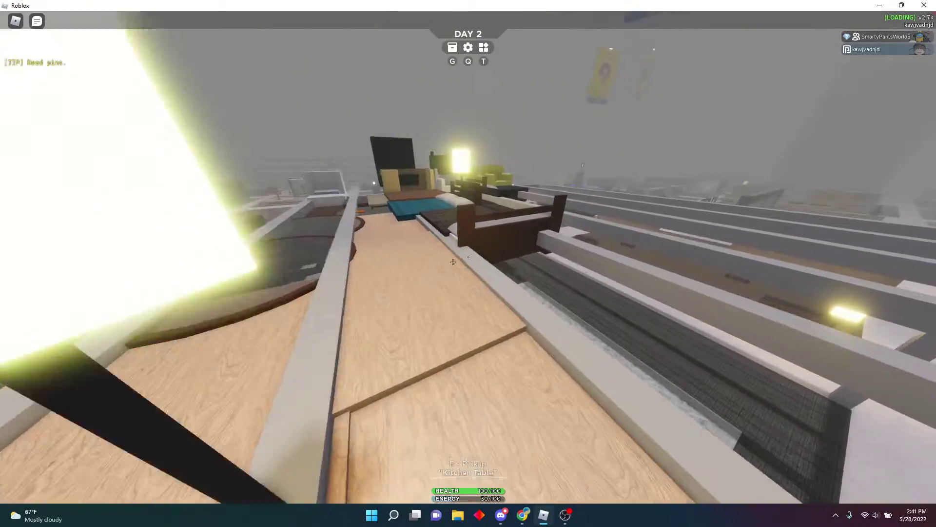
{"action": "key", "text": "w"}
{"action": "key", "text": "w"}
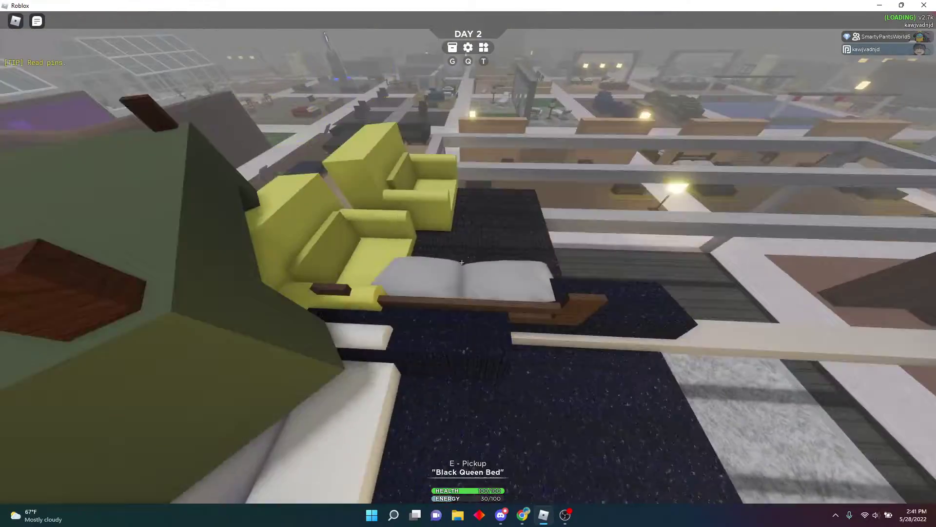
{"action": "mouse_move", "coordinate": [464, 272]}
{"action": "left_mouse_down"}
{"action": "mouse_move", "coordinate": [468, 260]}
{"action": "mouse_move", "coordinate": [512, 294]}
{"action": "left_mouse_up"}
{"action": "left_click_drag", "start_coordinate": [468, 258], "coordinate": [468, 307]}
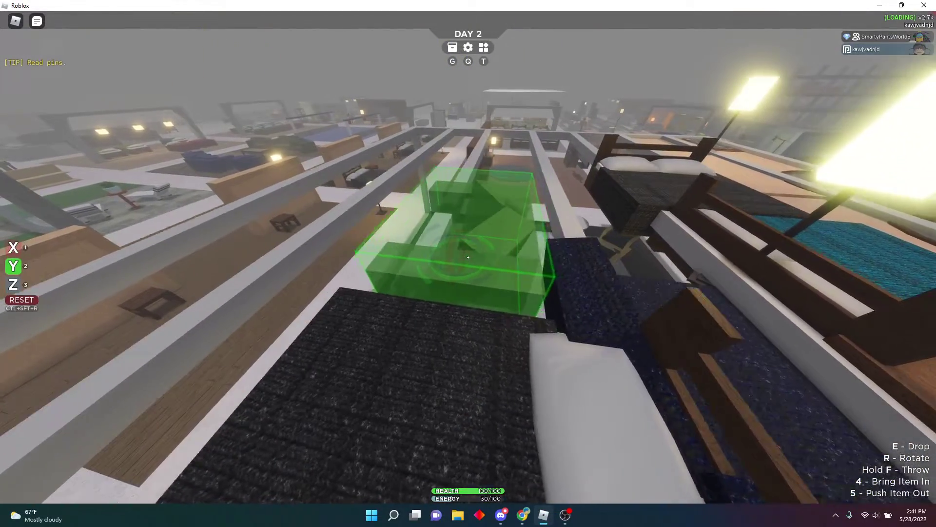
{"action": "key", "text": "w"}
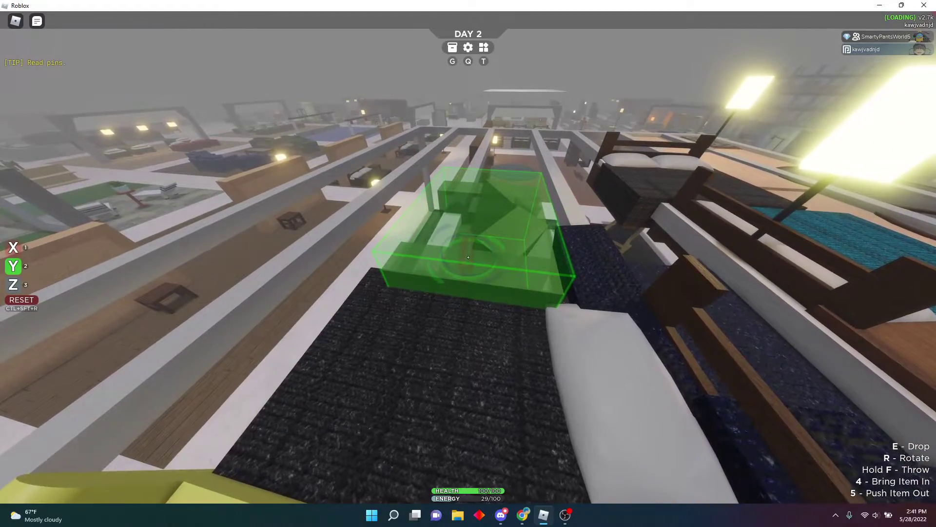
{"action": "key", "text": "w"}
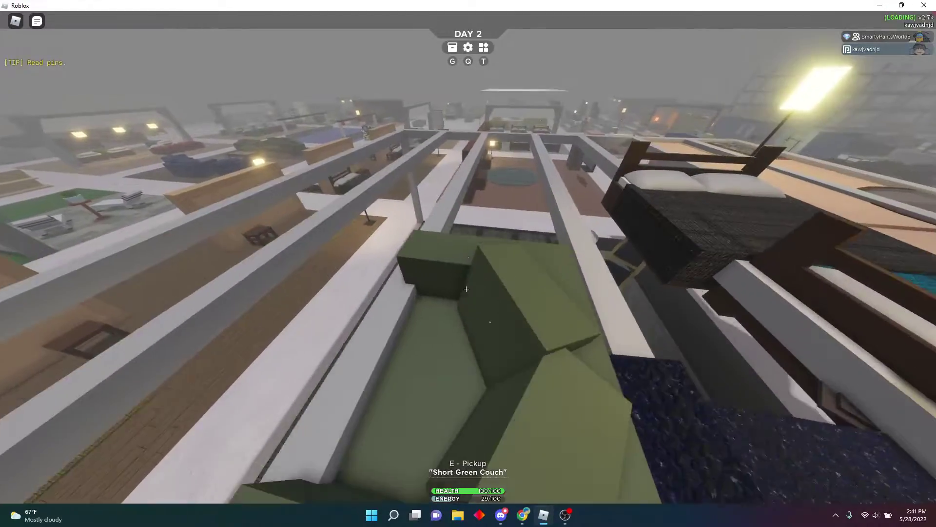
{"action": "left_click_drag", "start_coordinate": [467, 257], "coordinate": [659, 257]}
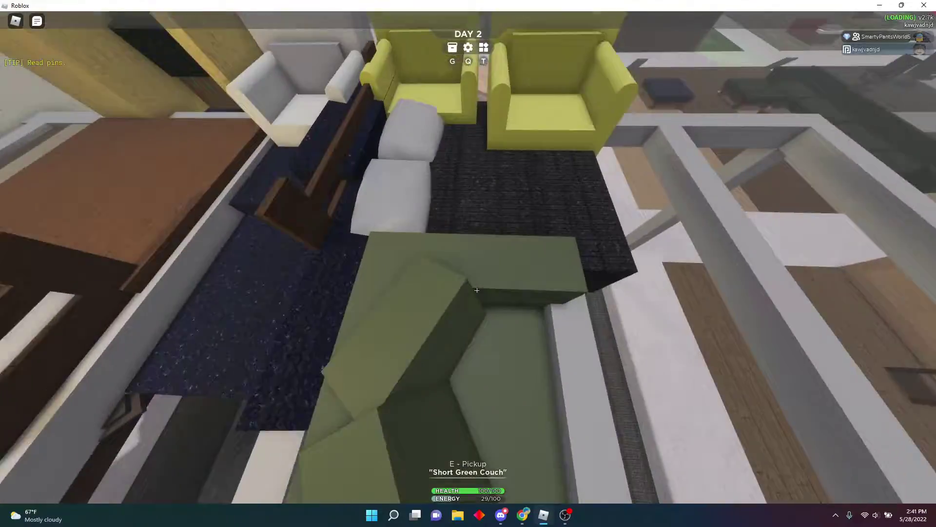
Drop to the store floor and pick up the wooden shelf.
{"action": "key", "text": "w"}
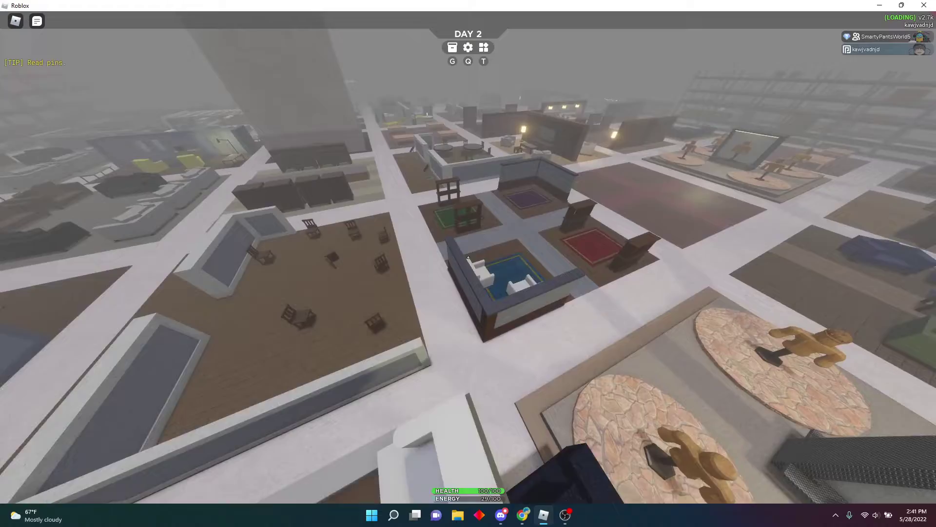
{"action": "key", "text": "w"}
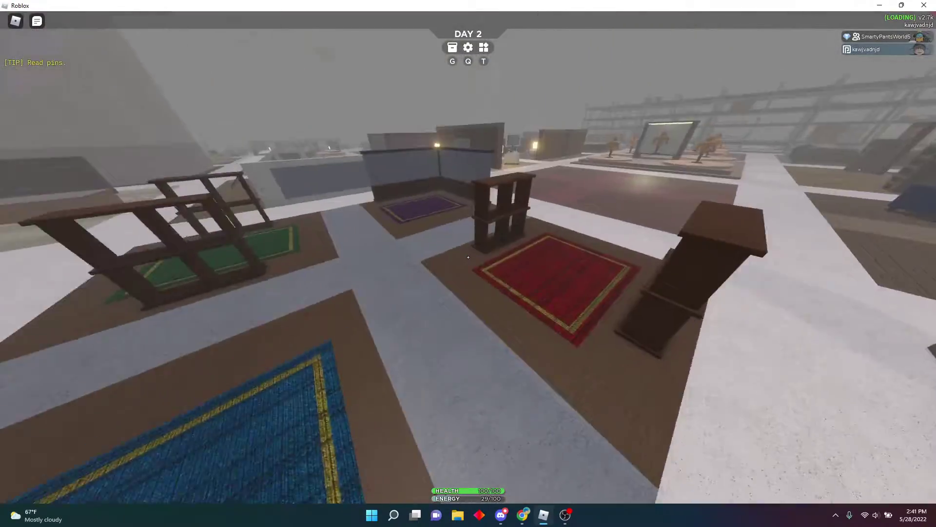
{"action": "key", "text": "w"}
{"action": "key", "text": "e"}
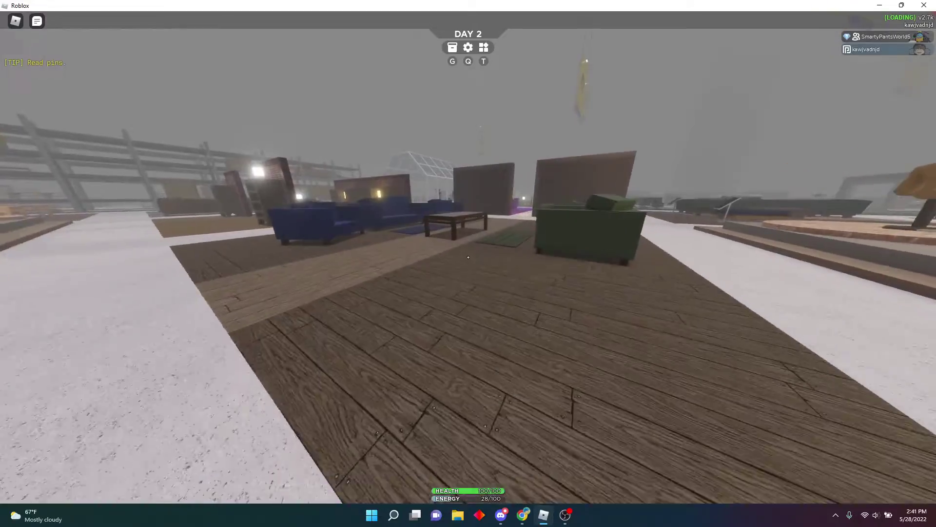
Carry the coffee table up to the base and line it up near the couches.
{"action": "key", "text": "w"}
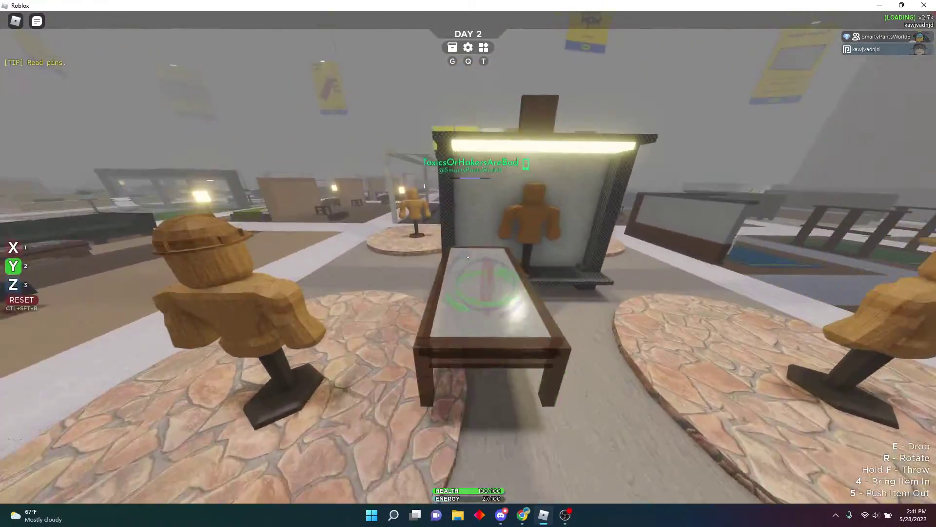
{"action": "key", "text": "w"}
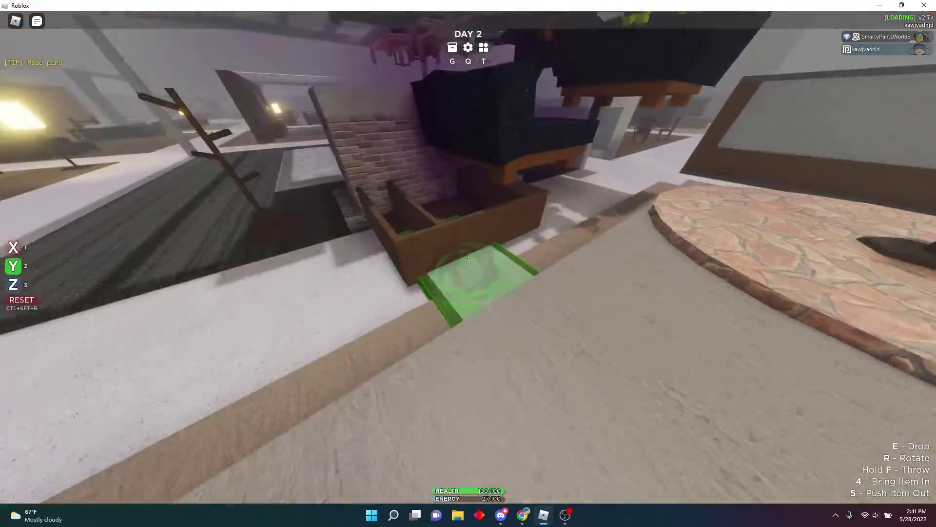
{"action": "key", "text": "w"}
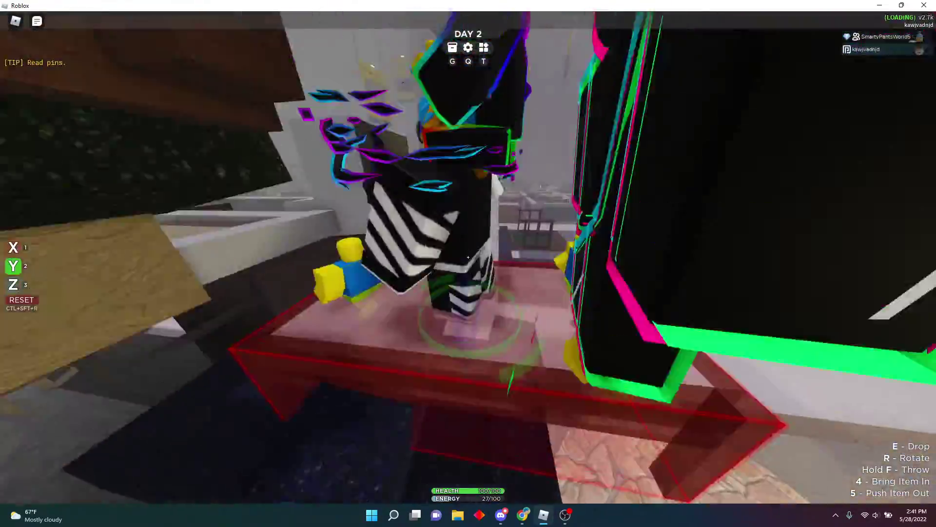
{"action": "key", "text": "w"}
{"action": "key", "text": "w"}
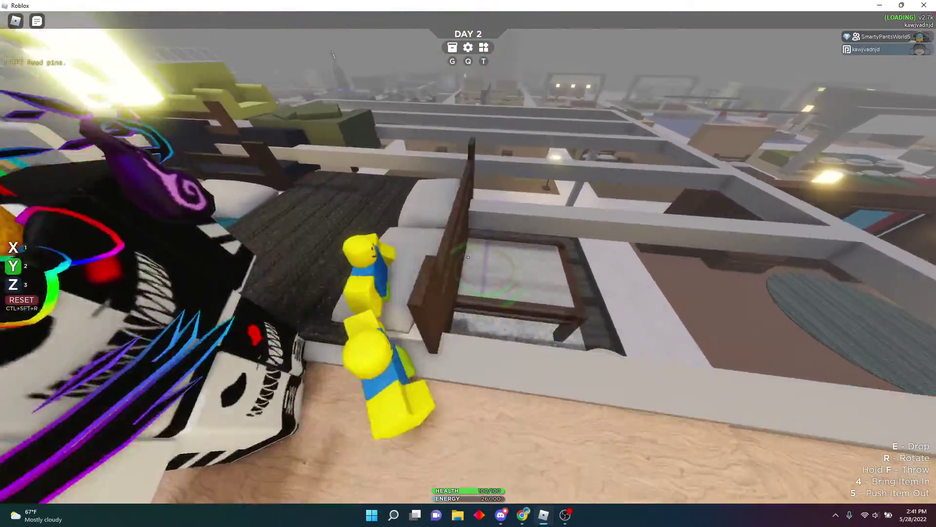
{"action": "key", "text": "w"}
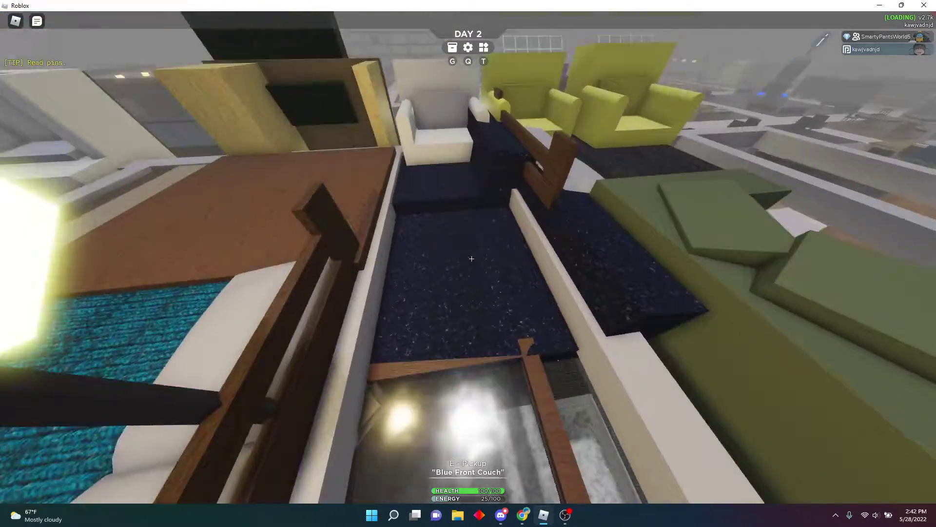
Pick up the green couch, dark bed, Yellow Mini Couch and dark blue couch.
{"action": "mouse_move", "coordinate": [471, 259]}
{"action": "left_mouse_down"}
{"action": "mouse_move", "coordinate": [479, 277]}
{"action": "mouse_move", "coordinate": [476, 251]}
{"action": "mouse_move", "coordinate": [471, 296]}
{"action": "left_mouse_up"}
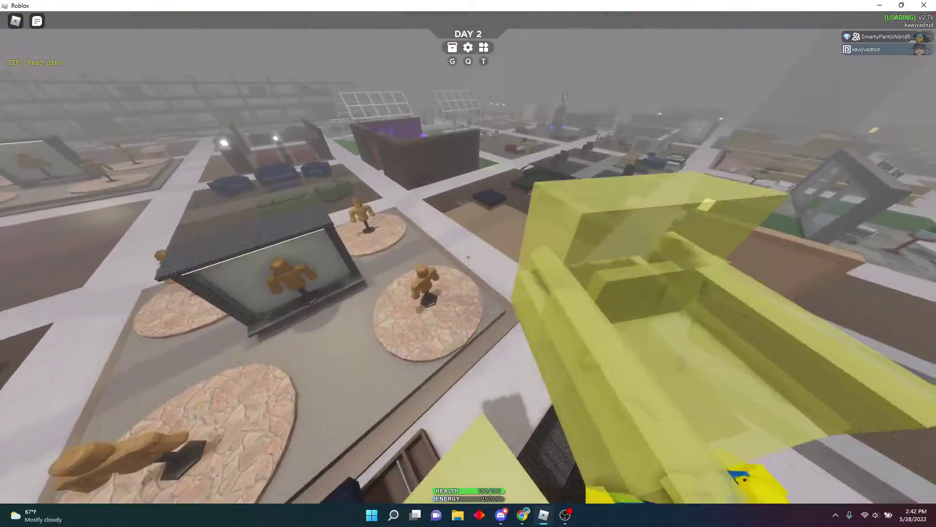
{"action": "left_click_drag", "start_coordinate": [469, 257], "coordinate": [470, 266]}
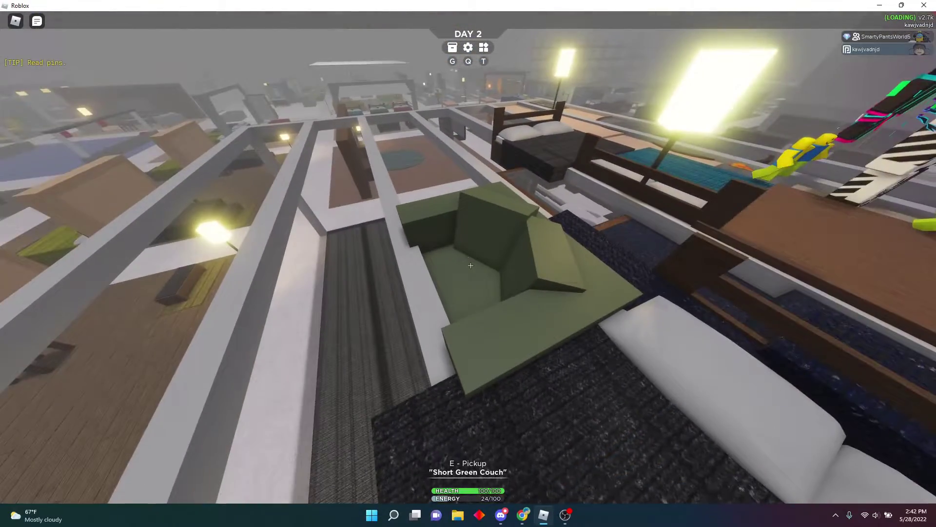
{"action": "key", "text": "e"}
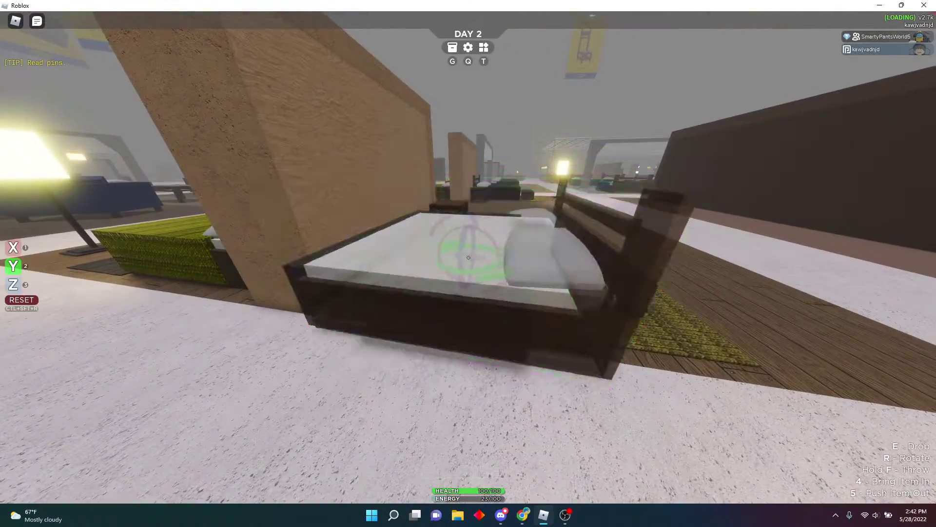
{"action": "left_click", "coordinate": [468, 258]}
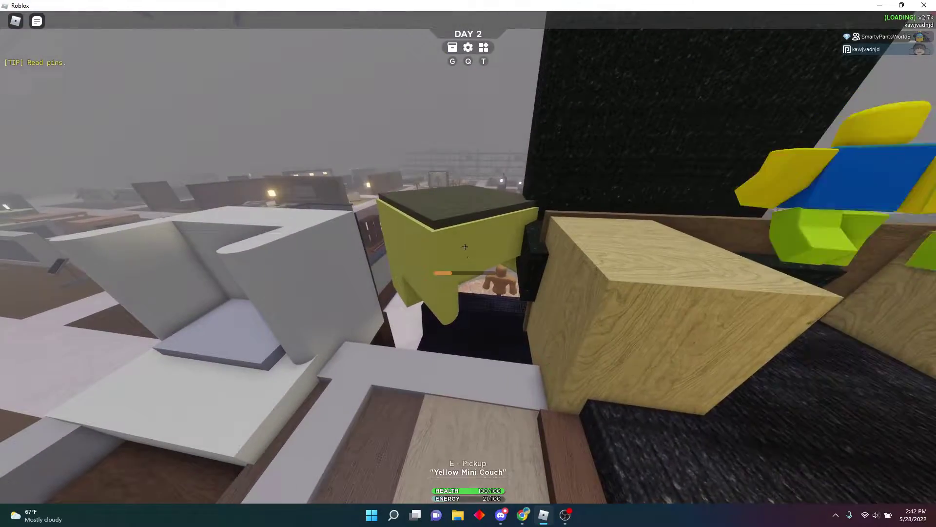
{"action": "key", "text": "e"}
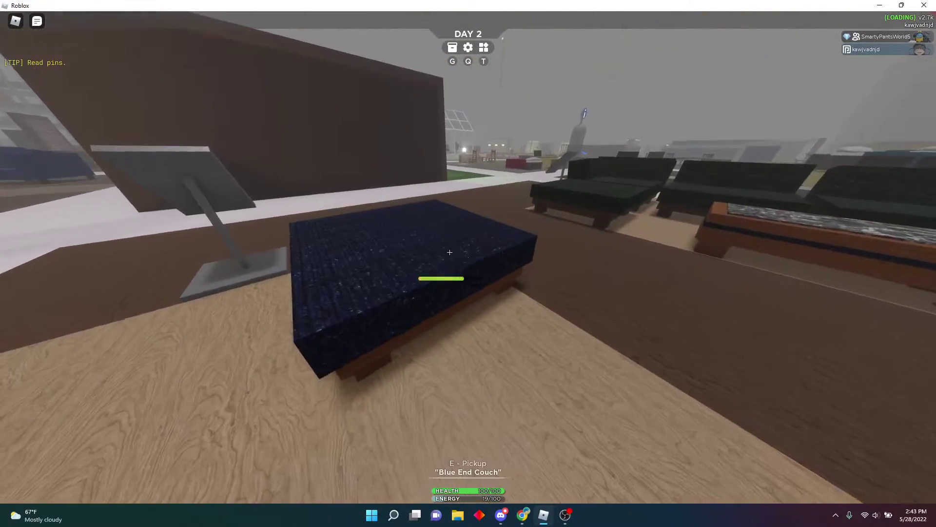
{"action": "left_click", "coordinate": [469, 257]}
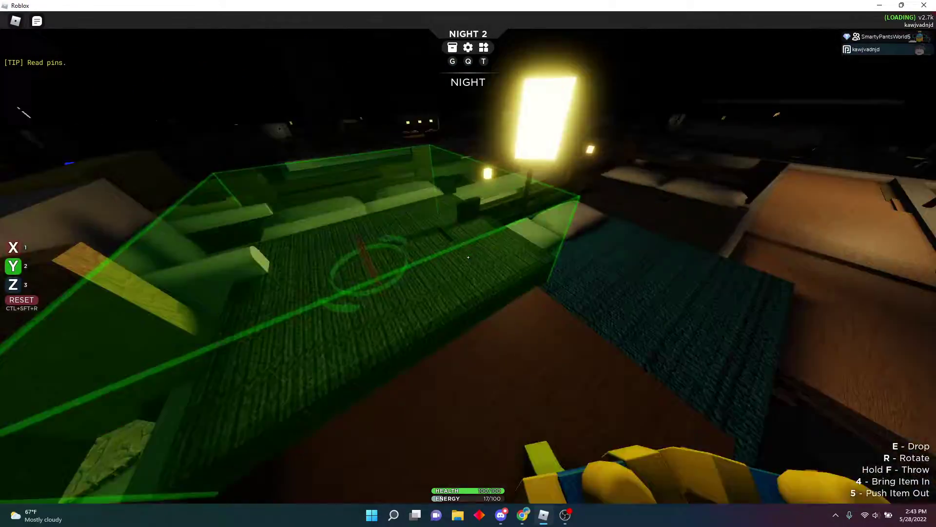
Set the Black Queen Bed down on the base and fit the Blue End Couch into the corner.
{"action": "key", "text": "e"}
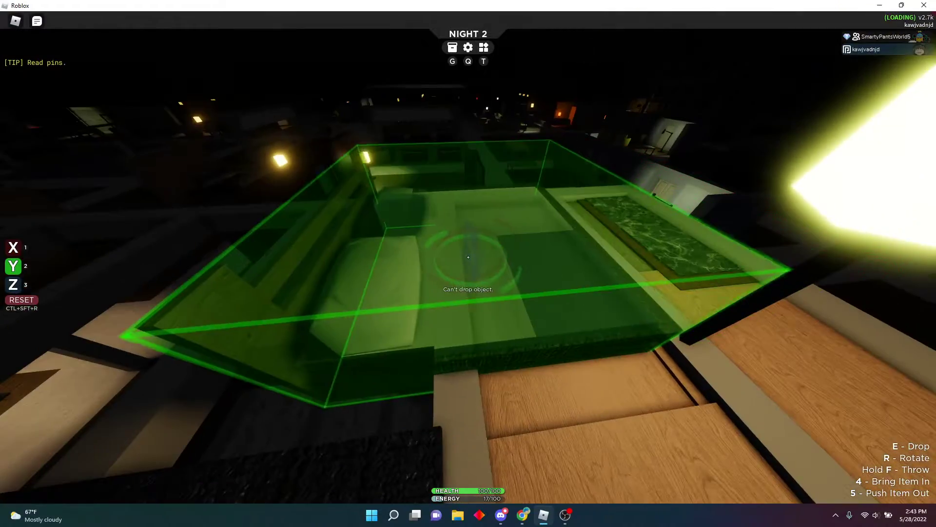
{"action": "left_click", "coordinate": [469, 256]}
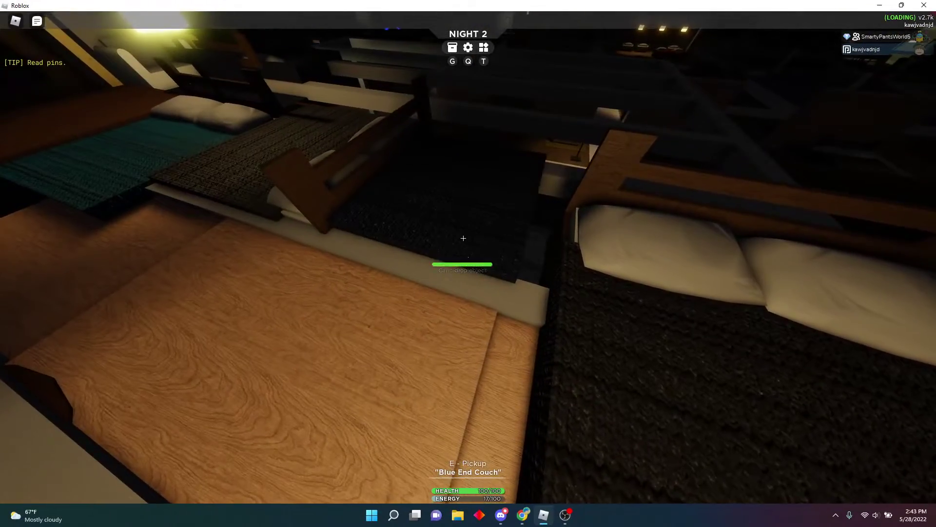
{"action": "key", "text": "e"}
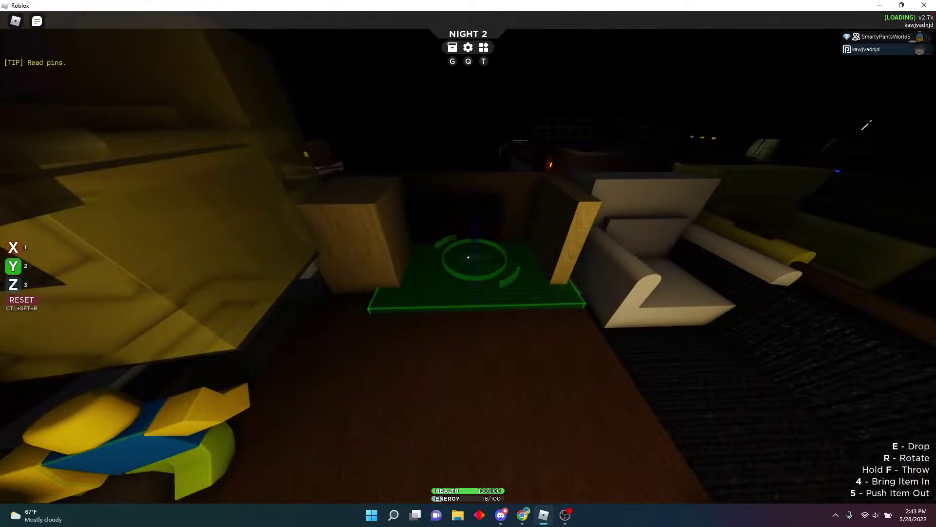
{"action": "left_click", "coordinate": [468, 256]}
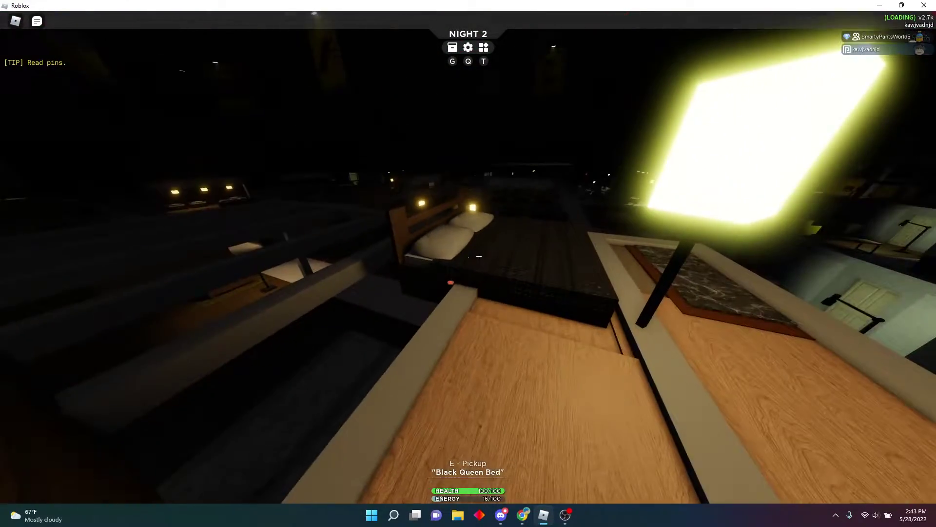
Reposition the Black Queen Bed, then bring up the overlay with Escape.
{"action": "key", "text": "e"}
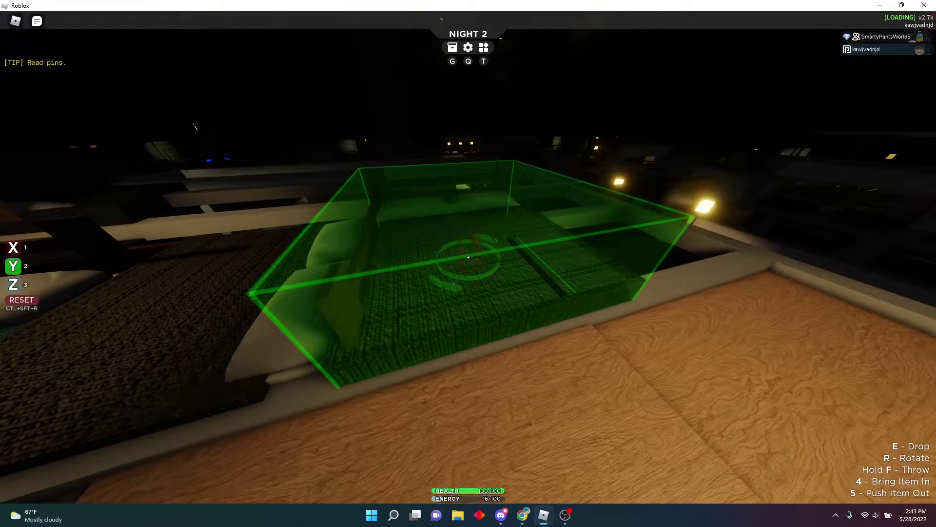
{"action": "key", "text": "e"}
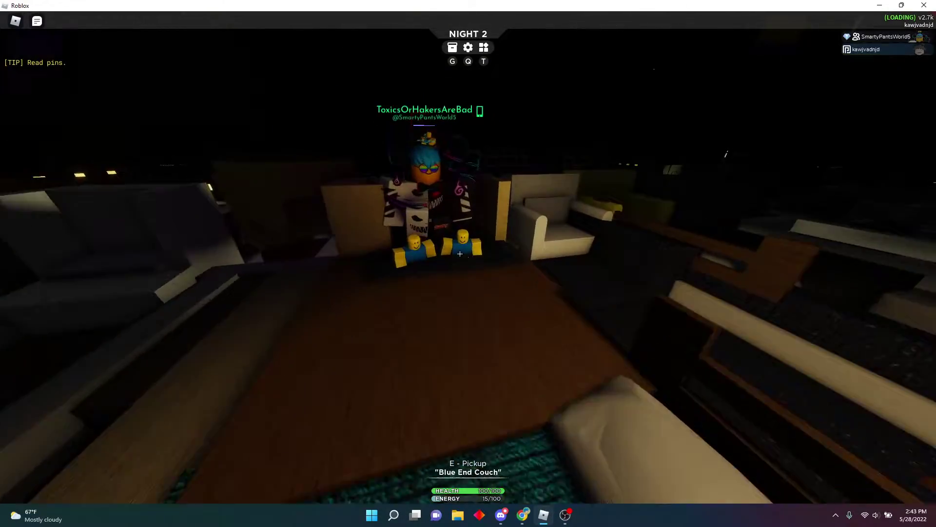
{"action": "key", "text": "Escape"}
{"action": "key", "text": "Escape"}
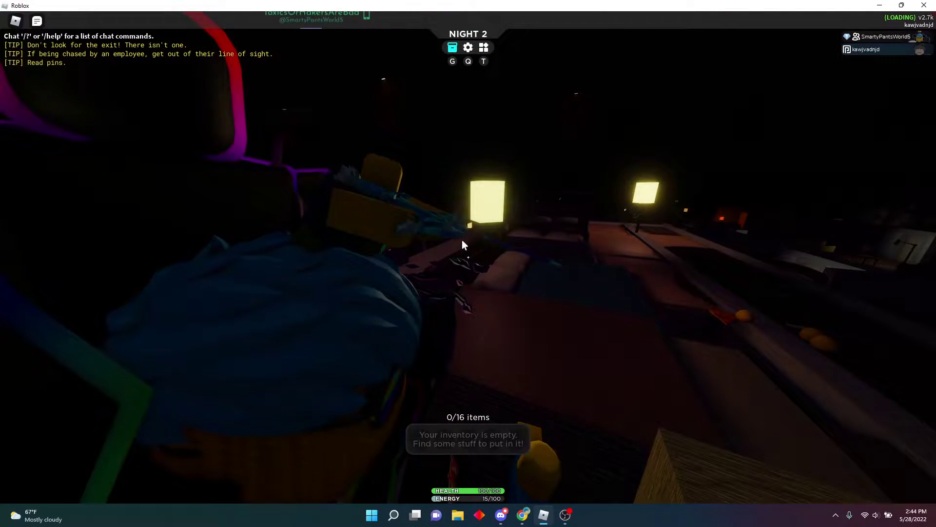
View the key bindings list in settings, scramble the bindings, then close the panel.
{"action": "key", "text": "q"}
{"action": "left_click", "coordinate": [562, 186]}
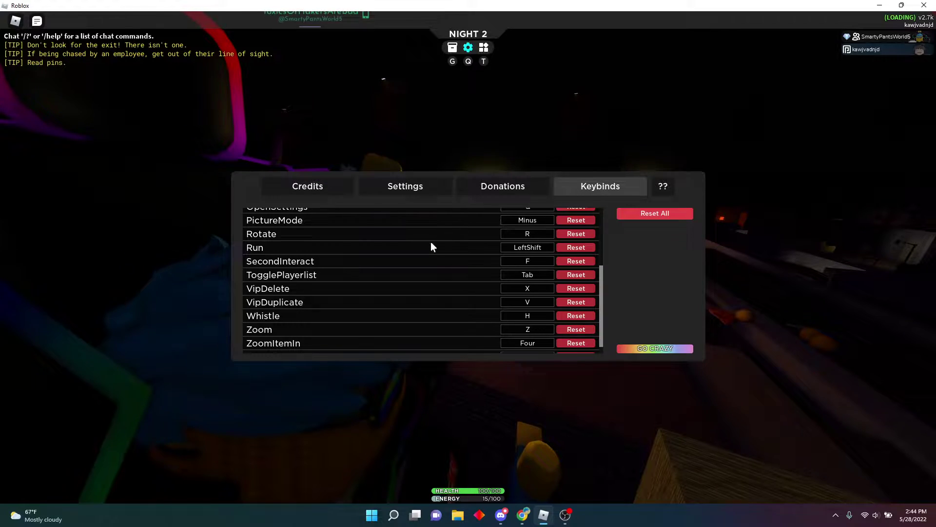
{"action": "scroll", "coordinate": [431, 246], "scroll_direction": "down", "scroll_amount": 1}
{"action": "scroll", "coordinate": [410, 279], "scroll_direction": "up", "scroll_amount": 3}
{"action": "scroll", "coordinate": [401, 293], "scroll_direction": "up", "scroll_amount": 3}
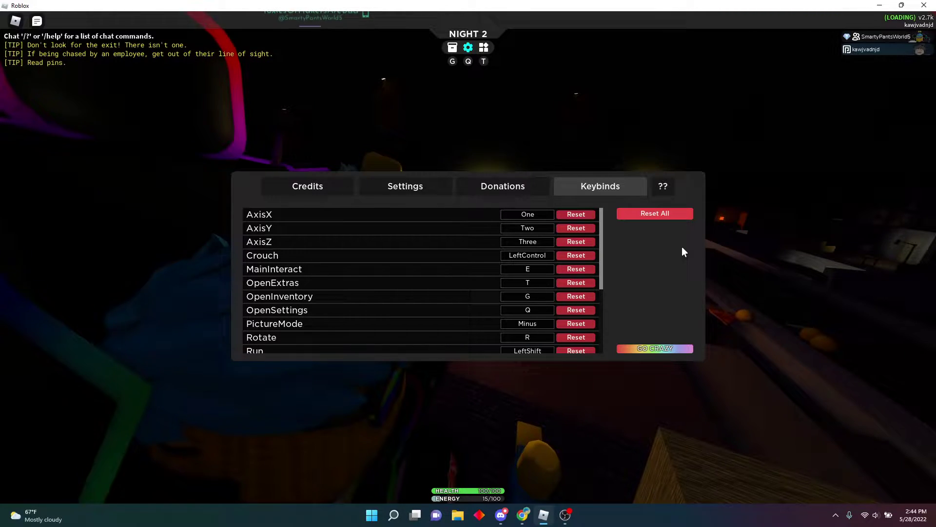
{"action": "left_click", "coordinate": [637, 348]}
{"action": "key", "text": "q"}
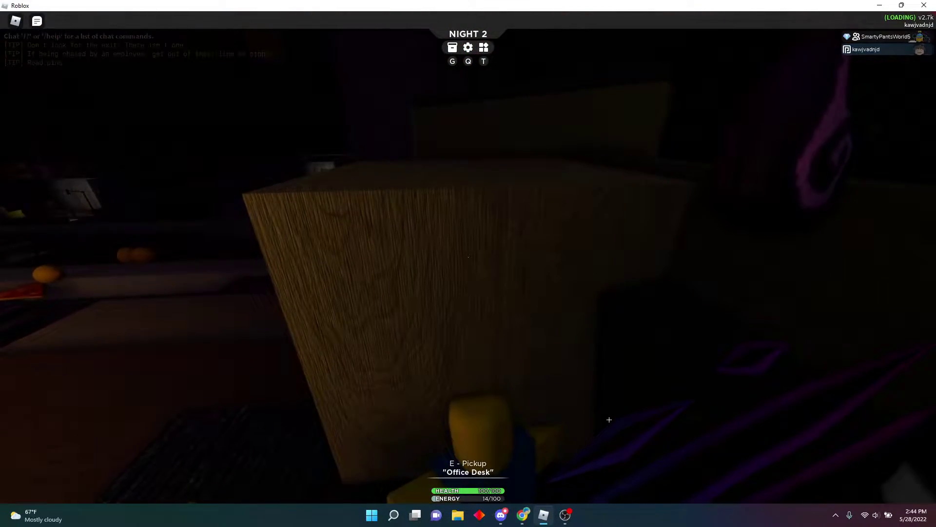
Walk past the TV Stand, mini couches and Blue Front Couch toward the office desk.
{"action": "key", "text": "w"}
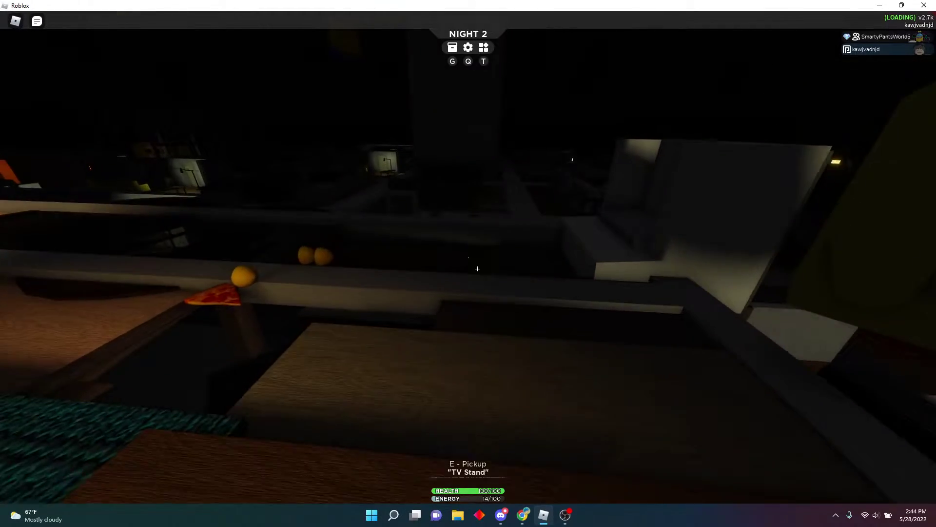
{"action": "key", "text": "w"}
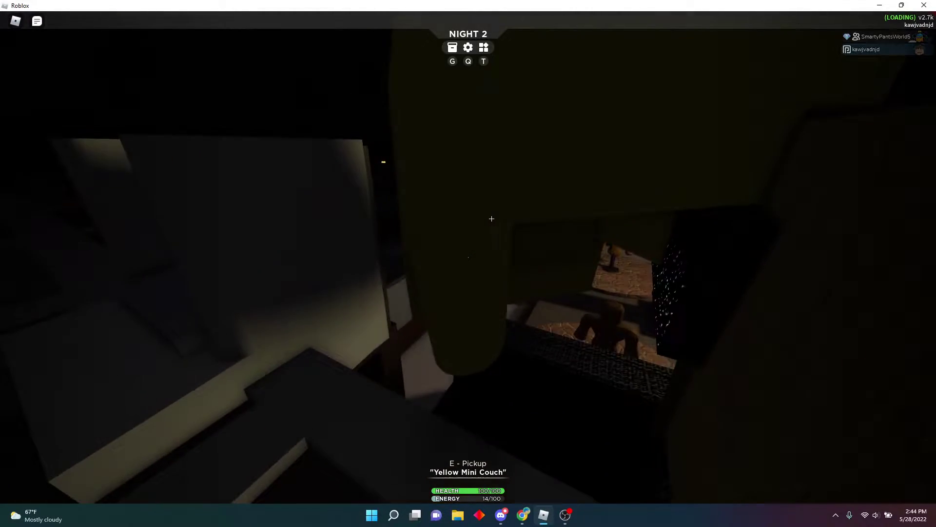
{"action": "key", "text": "w"}
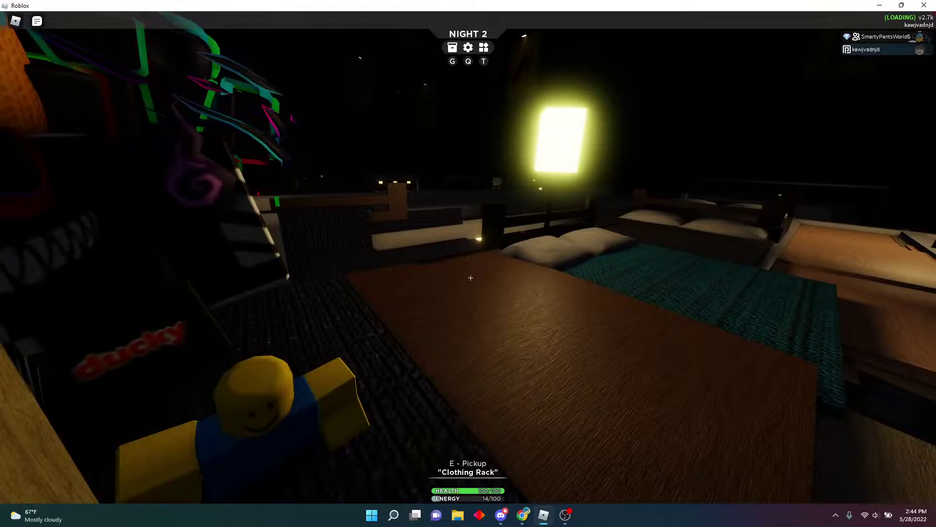
{"action": "key", "text": "w"}
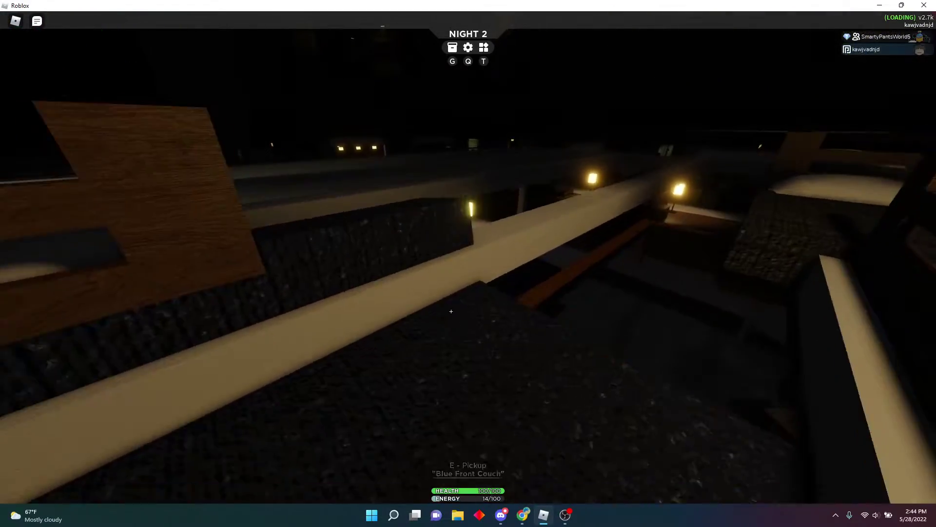
{"action": "key", "text": "w"}
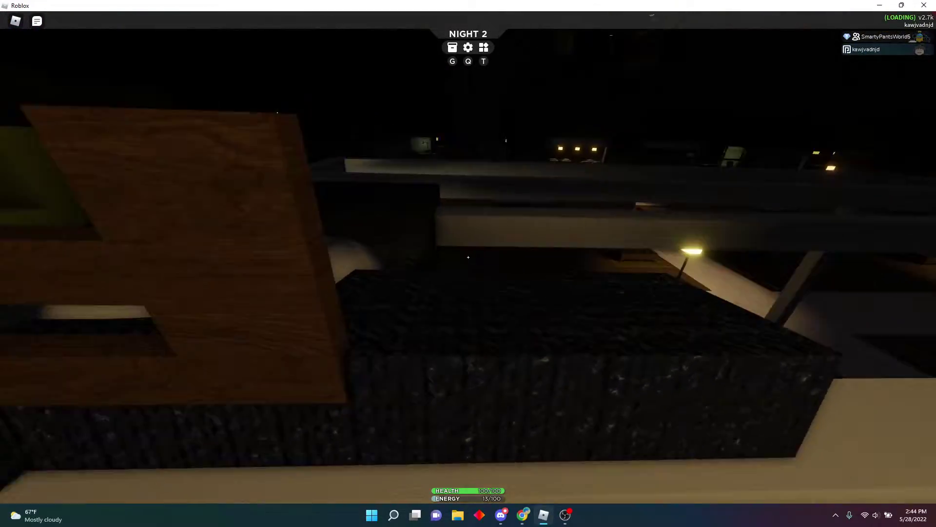
{"action": "key", "text": "w"}
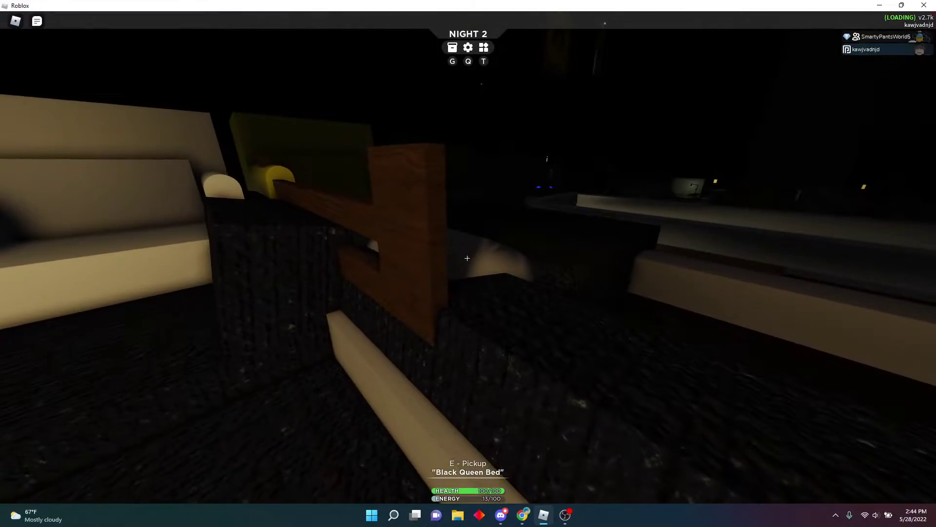
{"action": "key", "text": "w"}
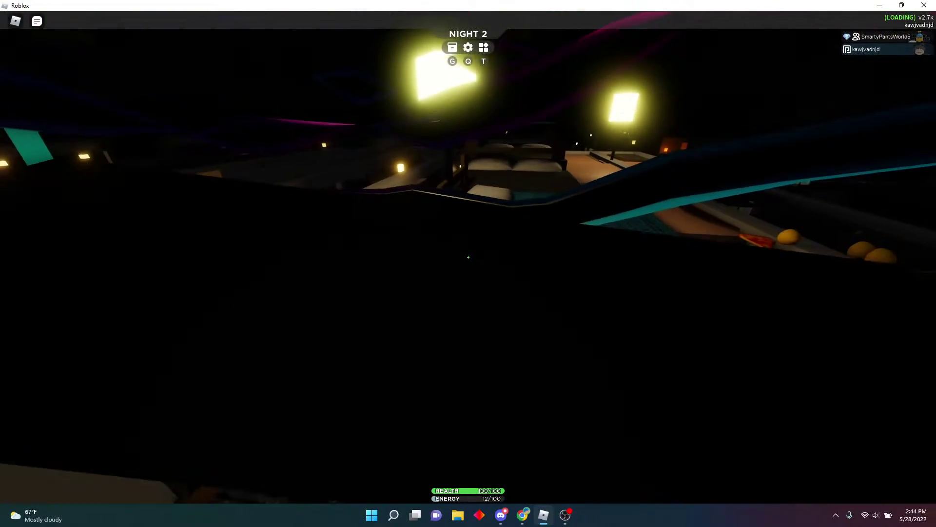
{"action": "key", "text": "Escape"}
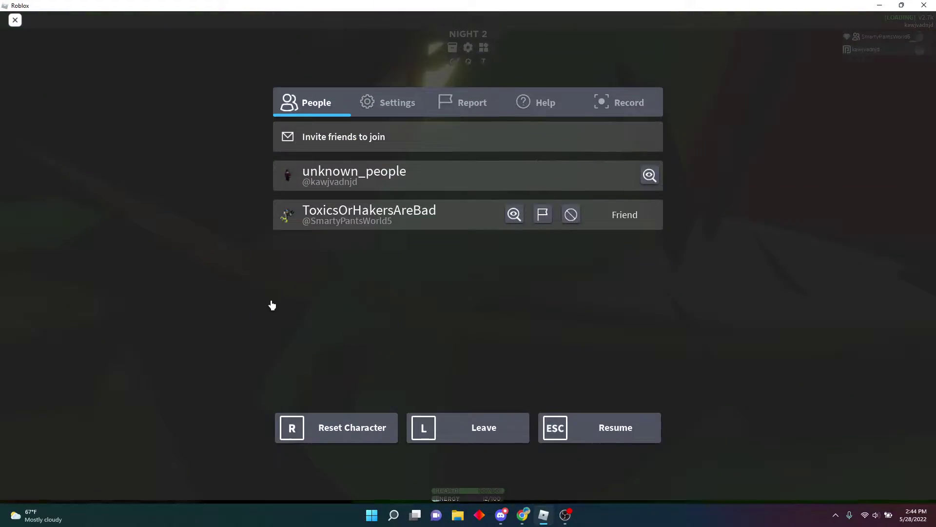
{"action": "key", "text": "Escape"}
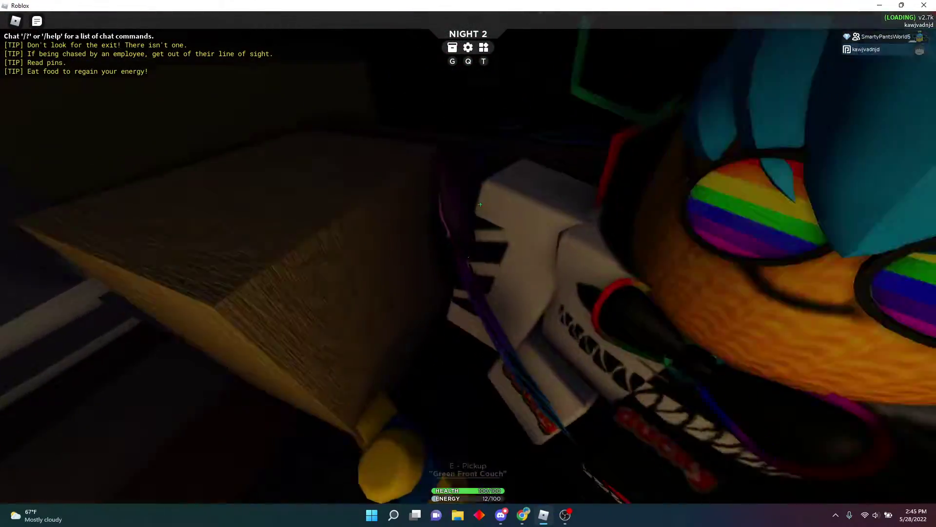
{"action": "key", "text": "q"}
{"action": "scroll", "coordinate": [432, 260], "scroll_direction": "down", "scroll_amount": 4}
{"action": "scroll", "coordinate": [432, 264], "scroll_direction": "down", "scroll_amount": 3}
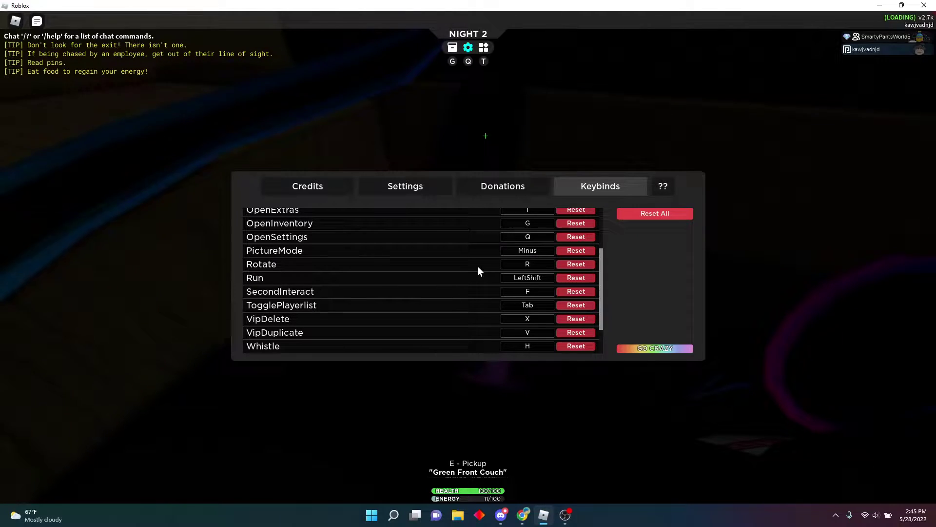
{"action": "scroll", "coordinate": [465, 265], "scroll_direction": "up", "scroll_amount": 5}
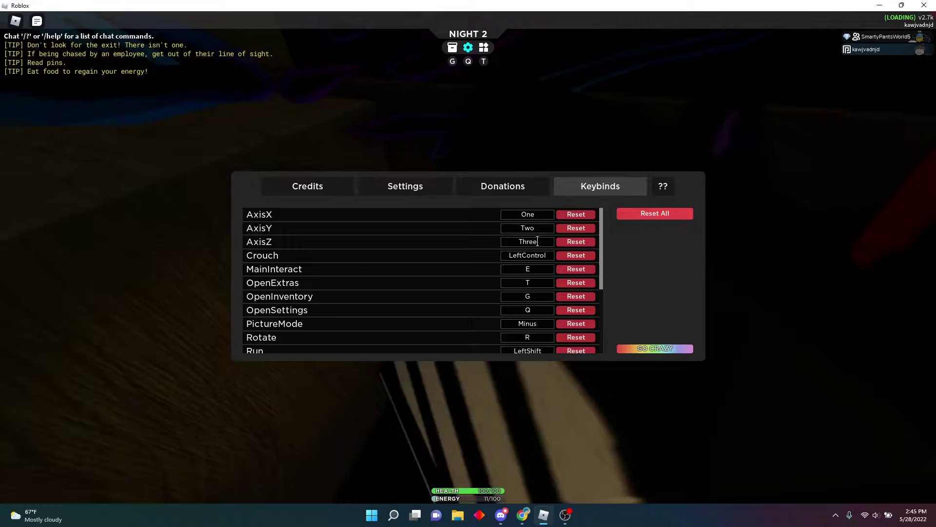
Close the keybinds list and walk past the Office Desk to the Blue Front Couch.
{"action": "key", "text": "q"}
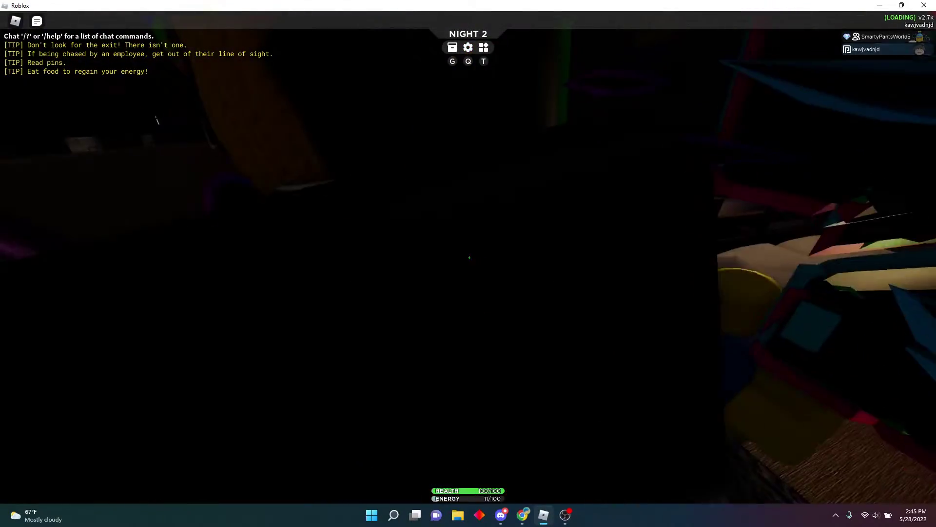
{"action": "key", "text": "w"}
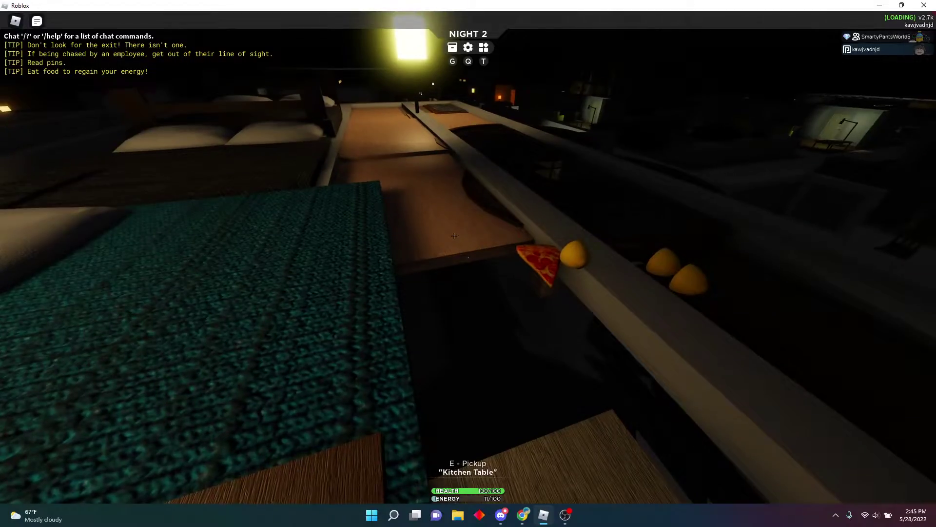
{"action": "key", "text": "w"}
{"action": "key", "text": "w"}
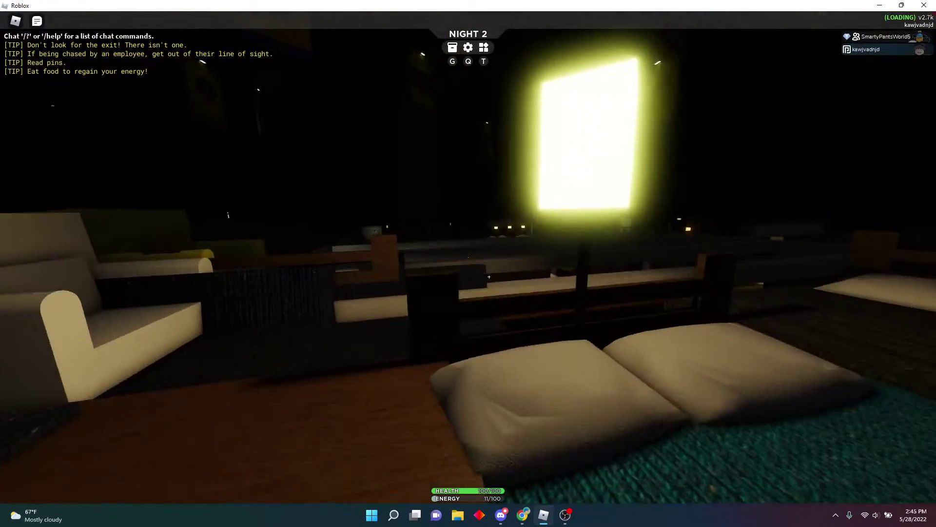
{"action": "key", "text": "w"}
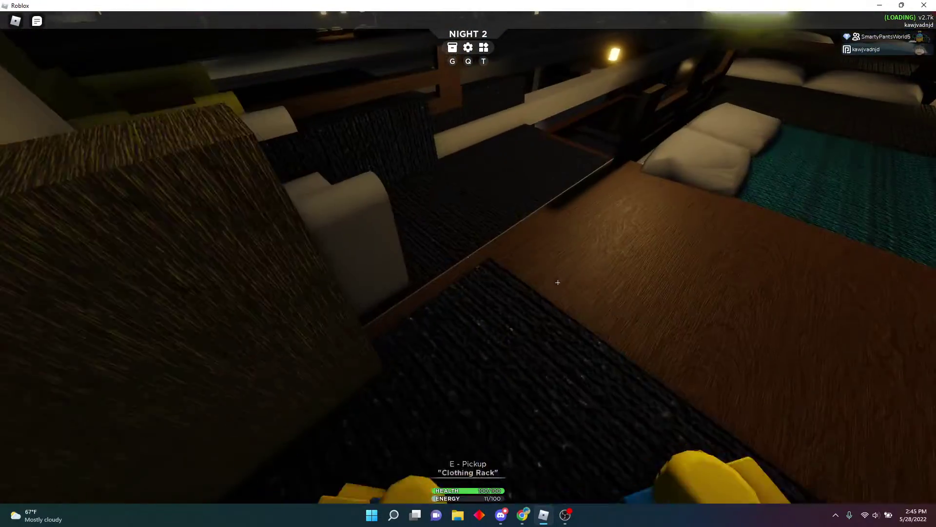
{"action": "key", "text": "w"}
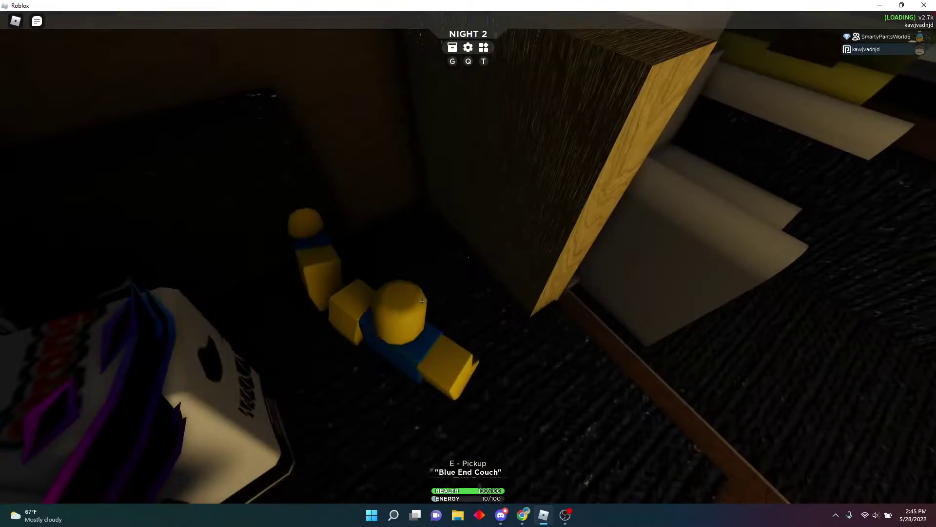
{"action": "key", "text": "w"}
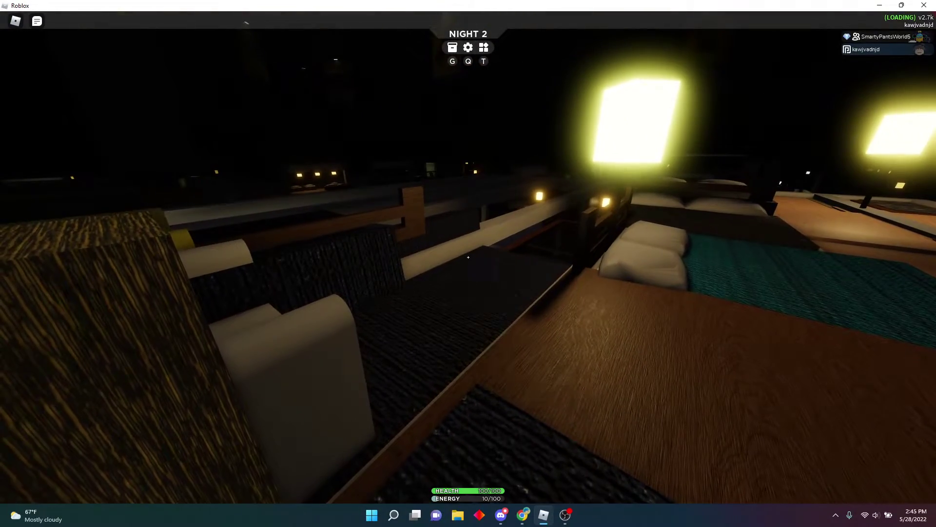
{"action": "key", "text": "w"}
{"action": "key", "text": "w"}
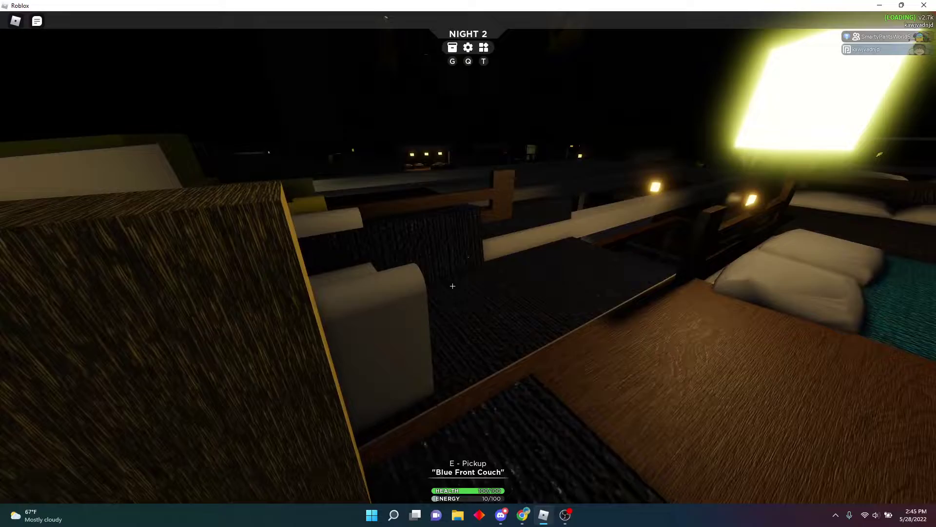
Roam the dark fort past the Clothing Rack and TV Stand to the pizza and lemons.
{"action": "key", "text": "w"}
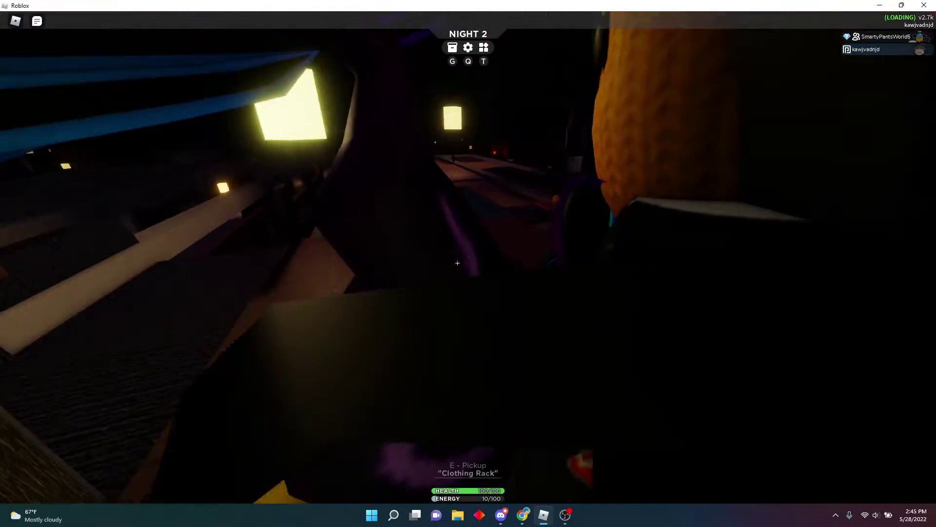
{"action": "key", "text": "w"}
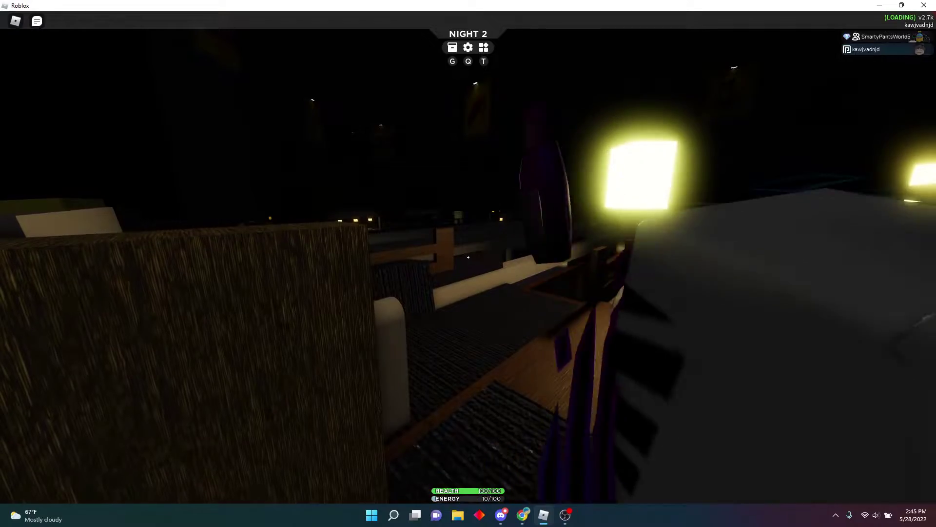
{"action": "key", "text": "w"}
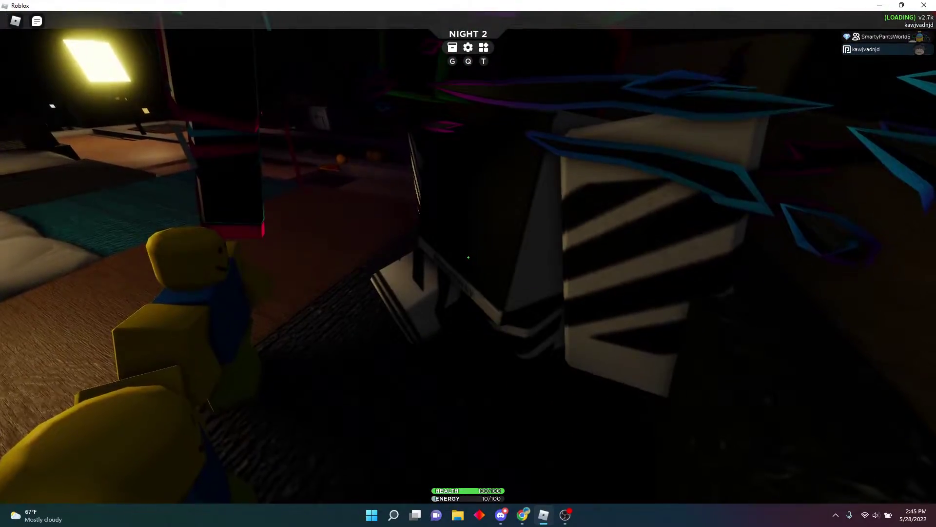
{"action": "key", "text": "w"}
{"action": "key", "text": "w"}
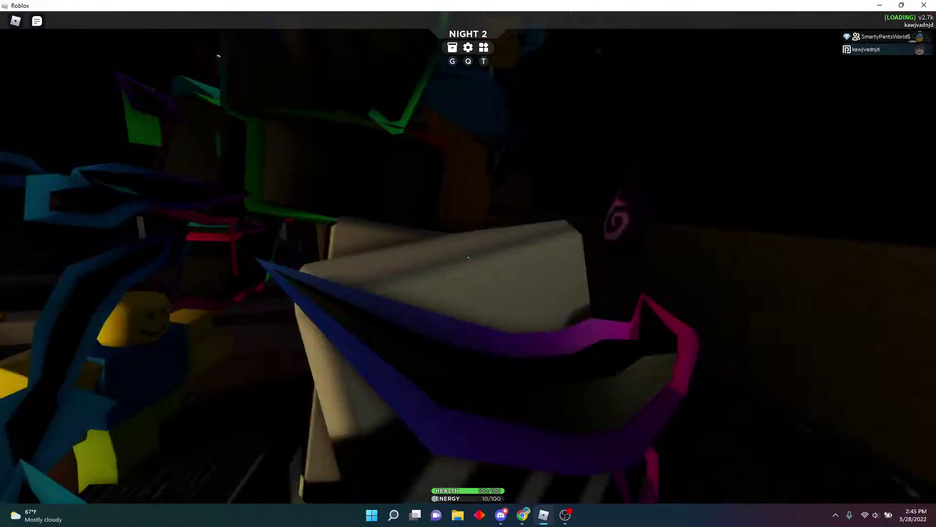
{"action": "key", "text": "w"}
{"action": "key", "text": "w"}
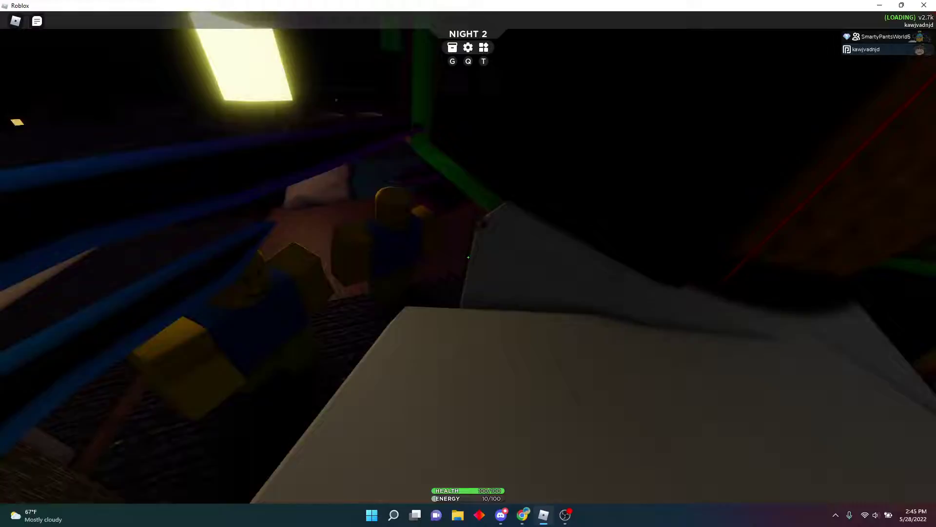
{"action": "key", "text": "w"}
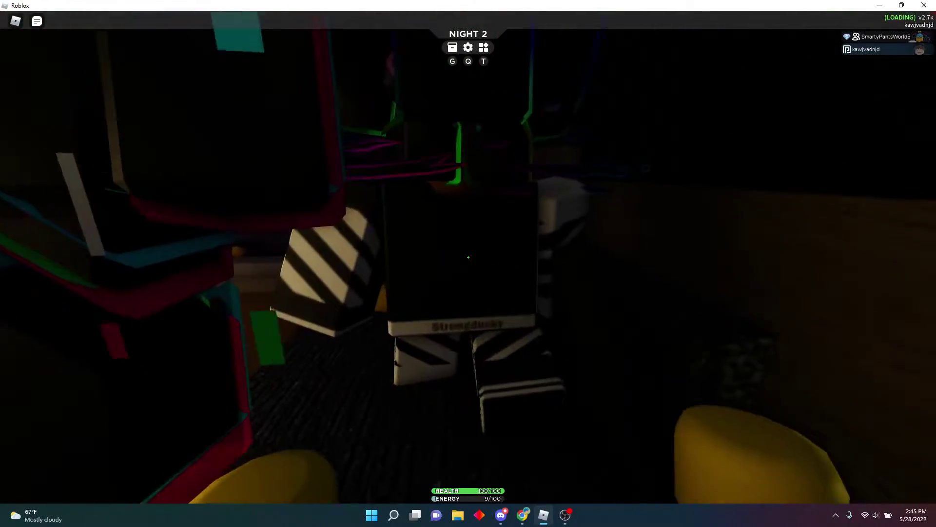
{"action": "key", "text": "w"}
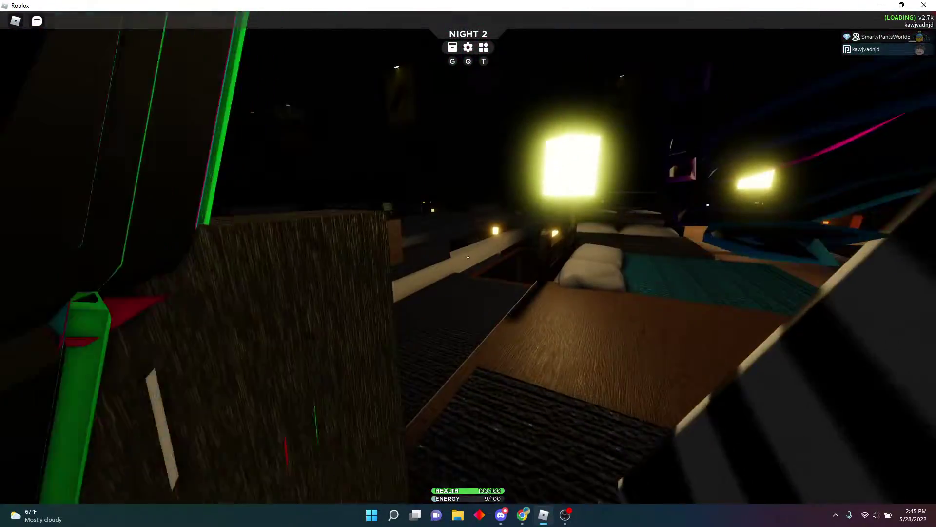
{"action": "key", "text": "w"}
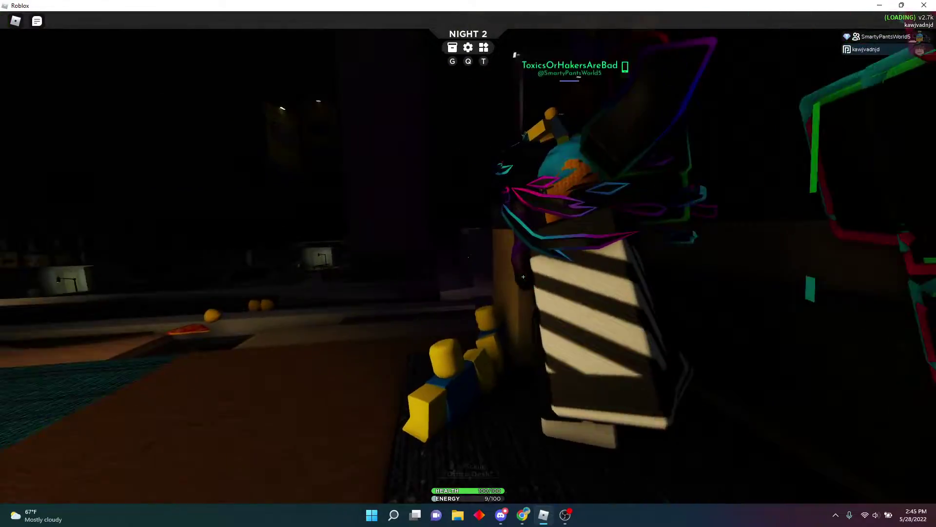
{"action": "key", "text": "w"}
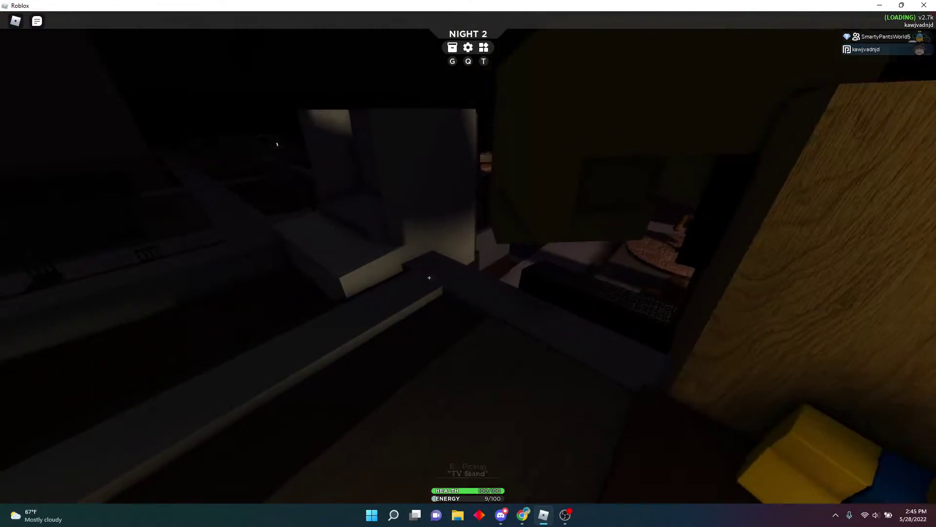
{"action": "key", "text": "w"}
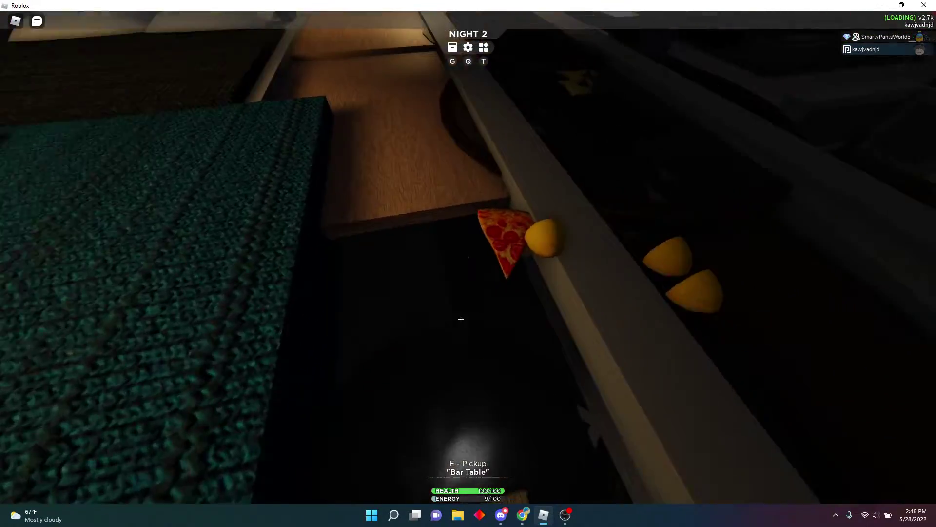
Grab the lemon slice from the ledge and confirm the inventory holds 2/16 items.
{"action": "key", "text": "w"}
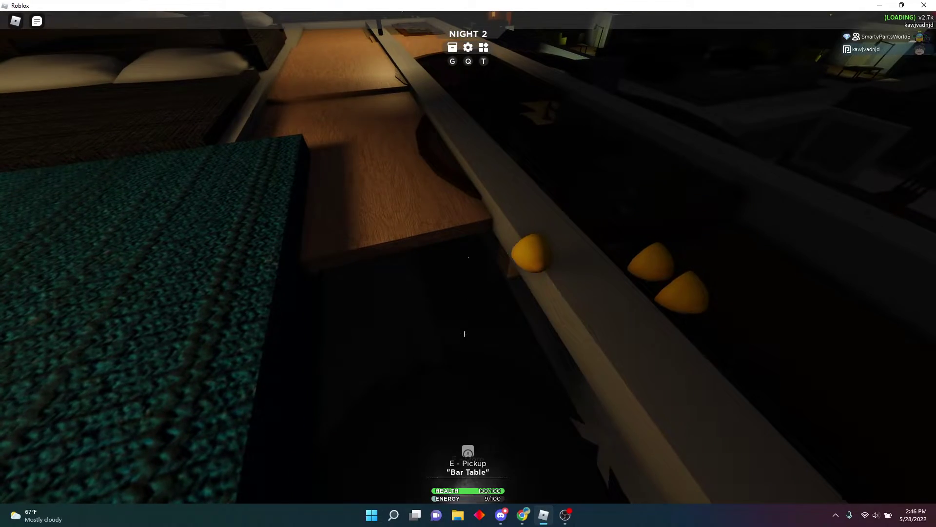
{"action": "key", "text": "w"}
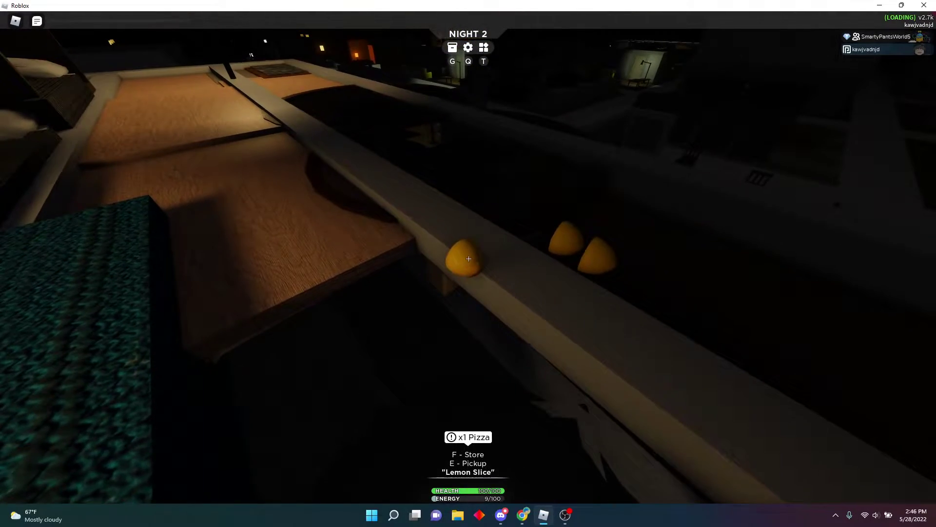
{"action": "key", "text": "f"}
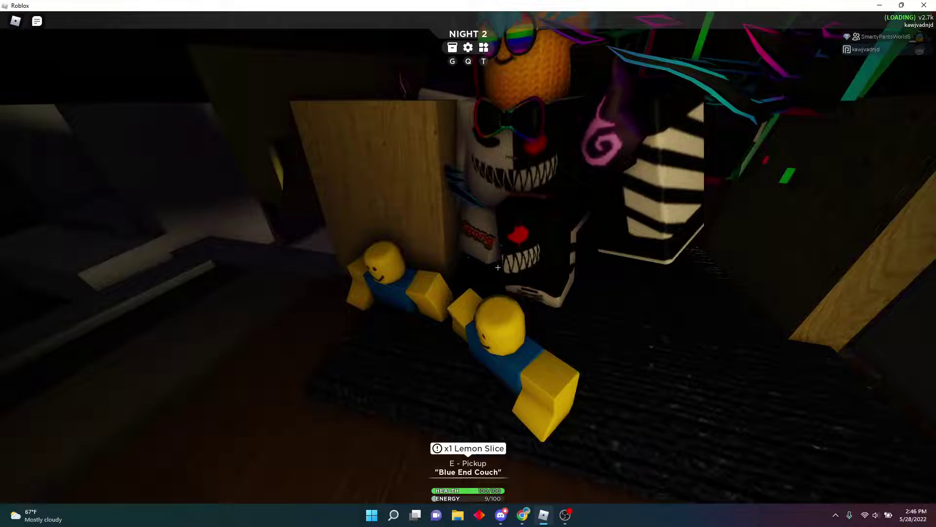
{"action": "key", "text": "g"}
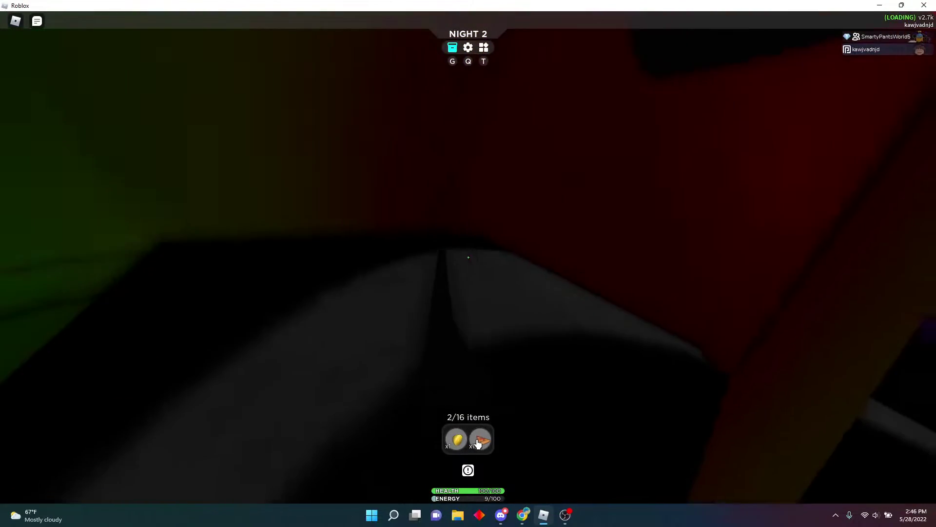
Drop the carried food items onto the floor beside the players lying there.
{"action": "left_click", "coordinate": [481, 439]}
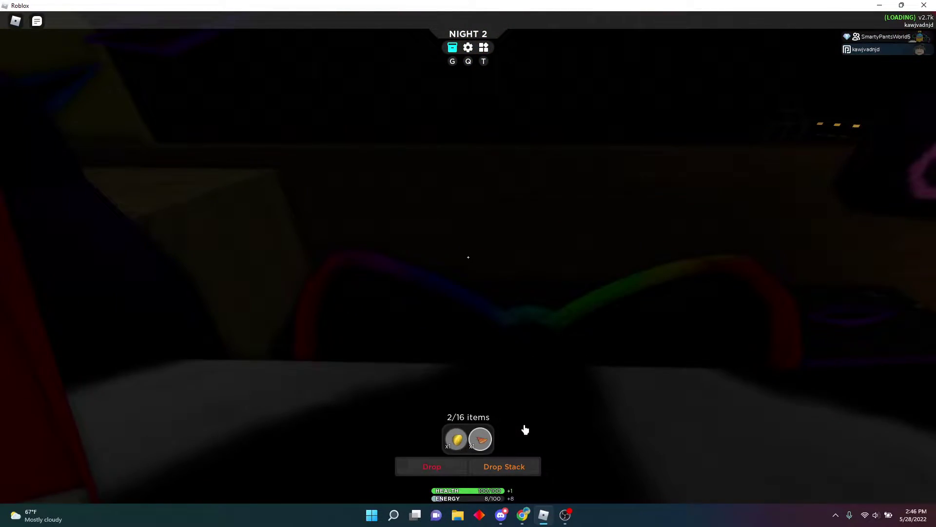
{"action": "key", "text": "g"}
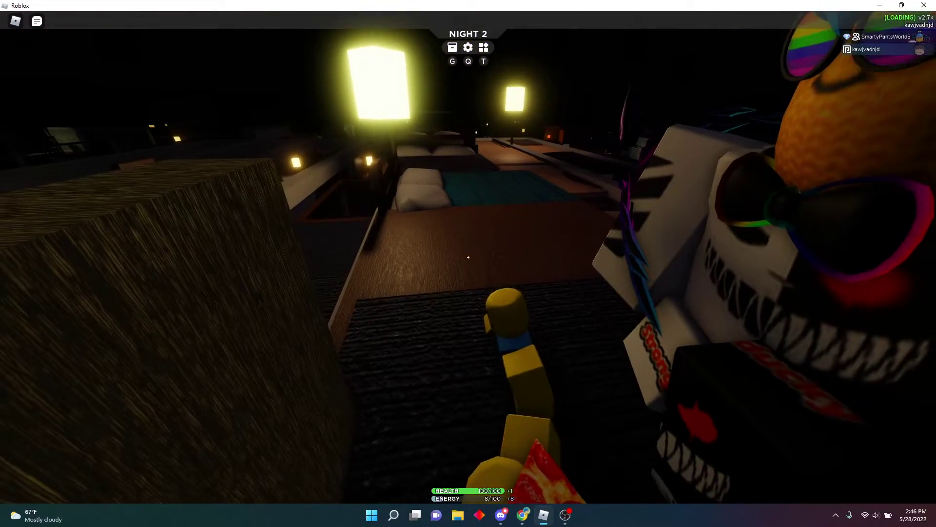
{"action": "key", "text": "g"}
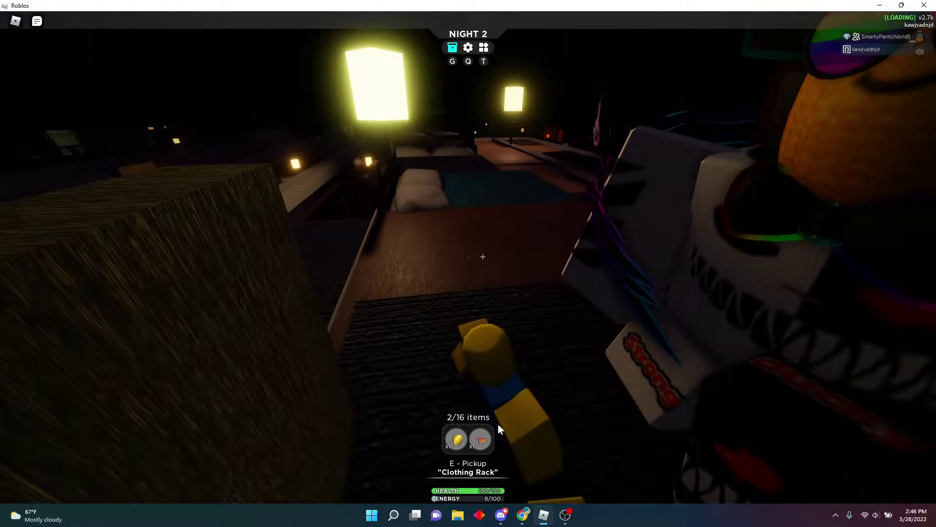
{"action": "key", "text": "g"}
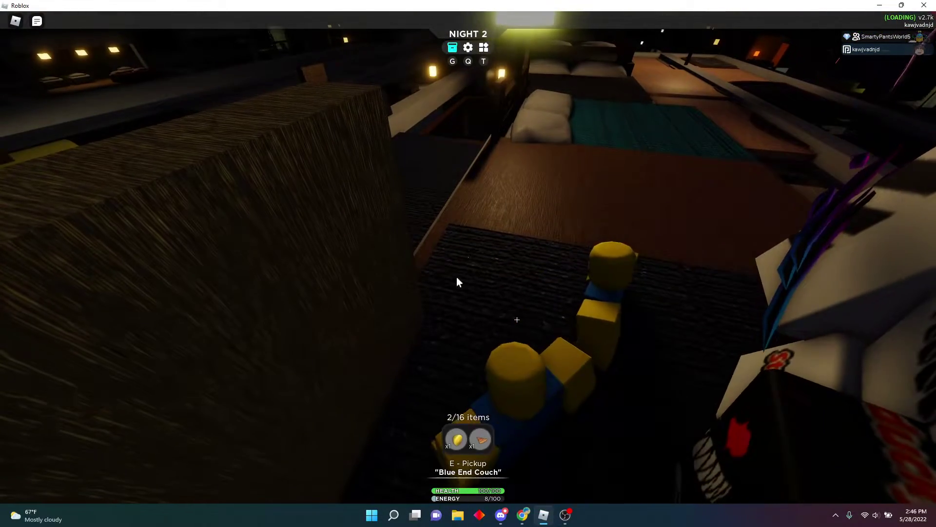
{"action": "left_click_drag", "start_coordinate": [456, 282], "coordinate": [480, 440]}
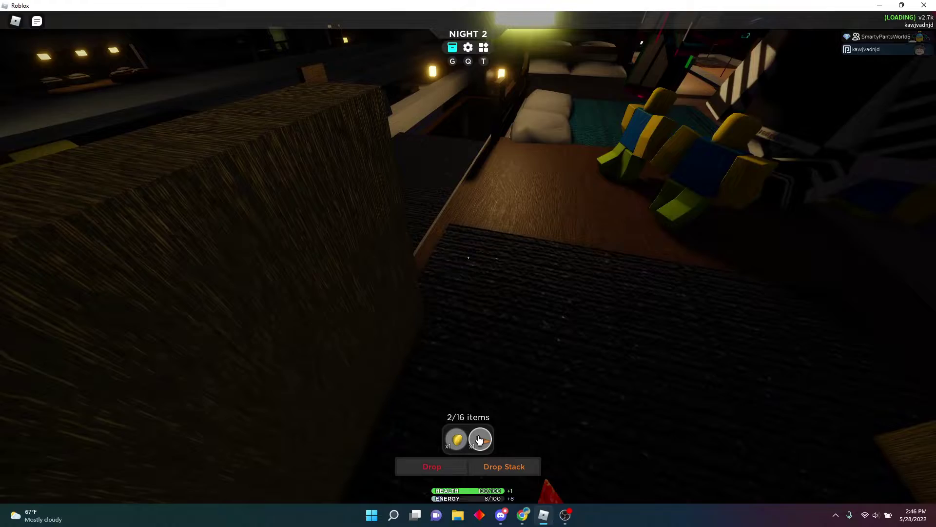
{"action": "key", "text": "g"}
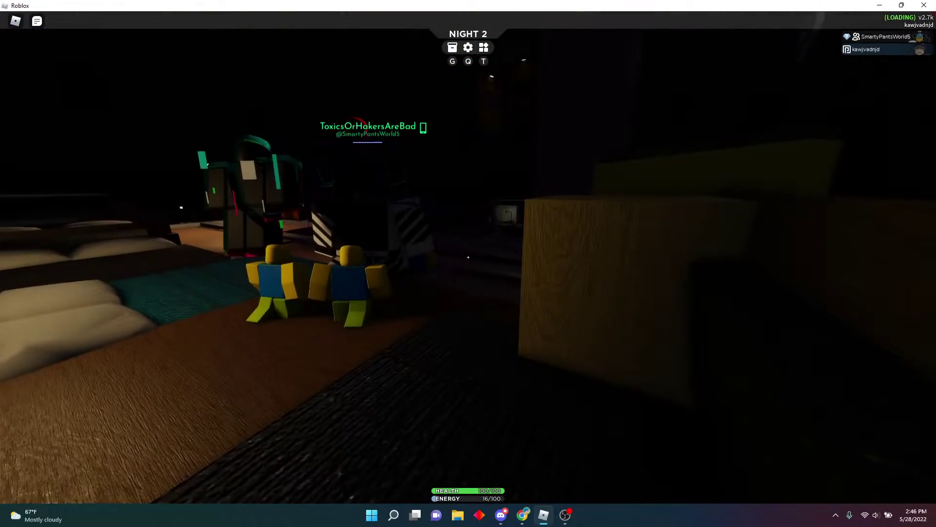
{"action": "key", "text": "g"}
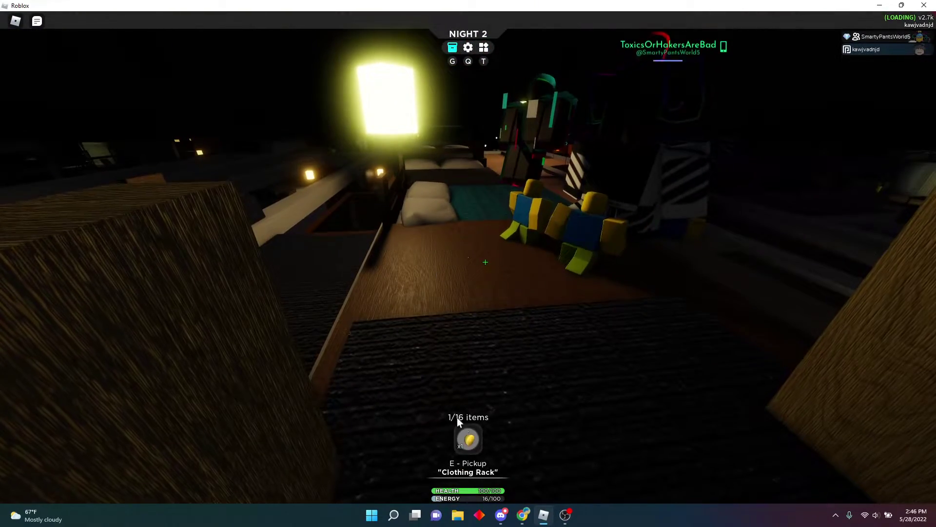
{"action": "left_click_drag", "start_coordinate": [468, 442], "coordinate": [512, 397]}
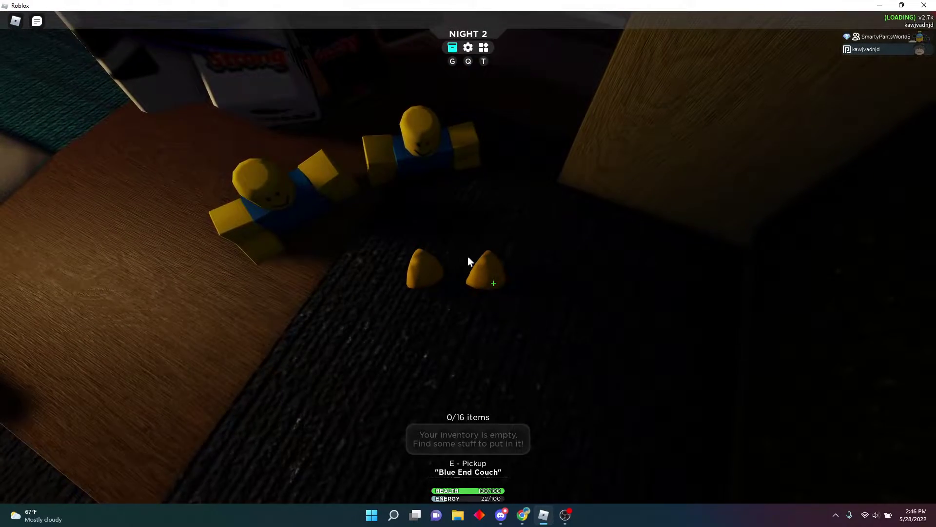
Pick a lemon slice back up, then drop both lemon slices, leaving 0/16.
{"action": "key", "text": "e"}
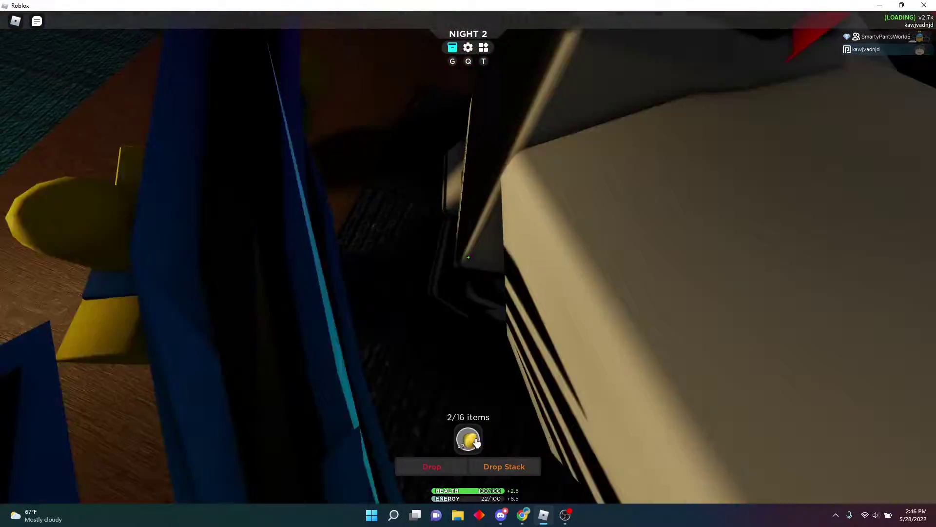
{"action": "left_click", "coordinate": [468, 439]}
{"action": "left_click", "coordinate": [557, 405]}
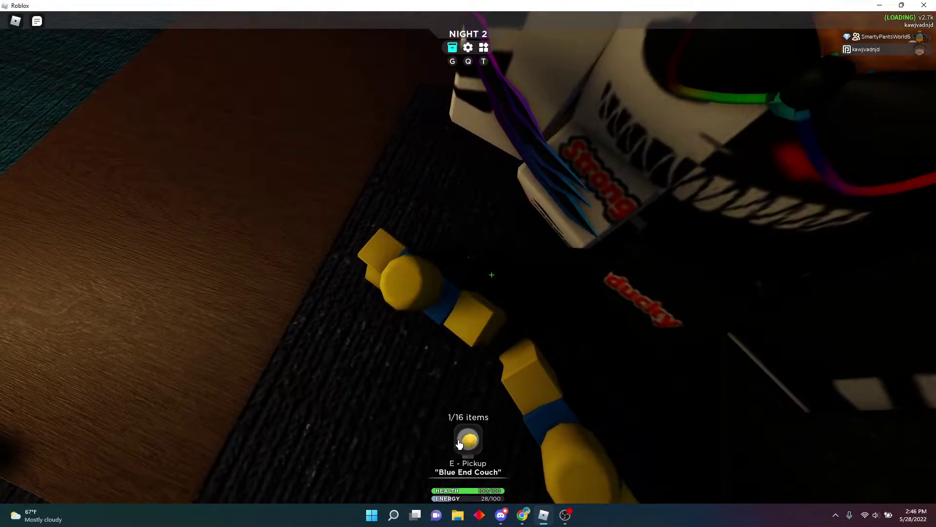
{"action": "left_click", "coordinate": [459, 443]}
{"action": "left_click", "coordinate": [556, 404]}
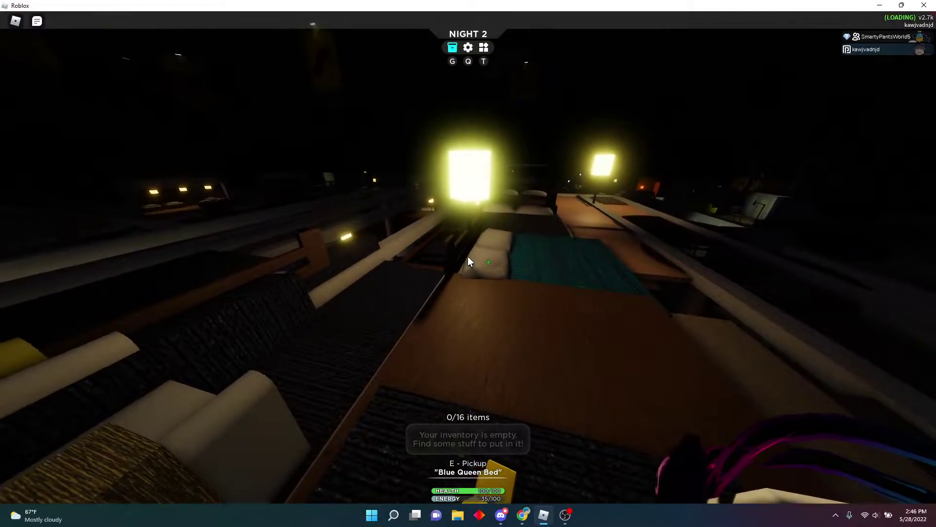
{"action": "left_click_drag", "start_coordinate": [469, 261], "coordinate": [468, 262]}
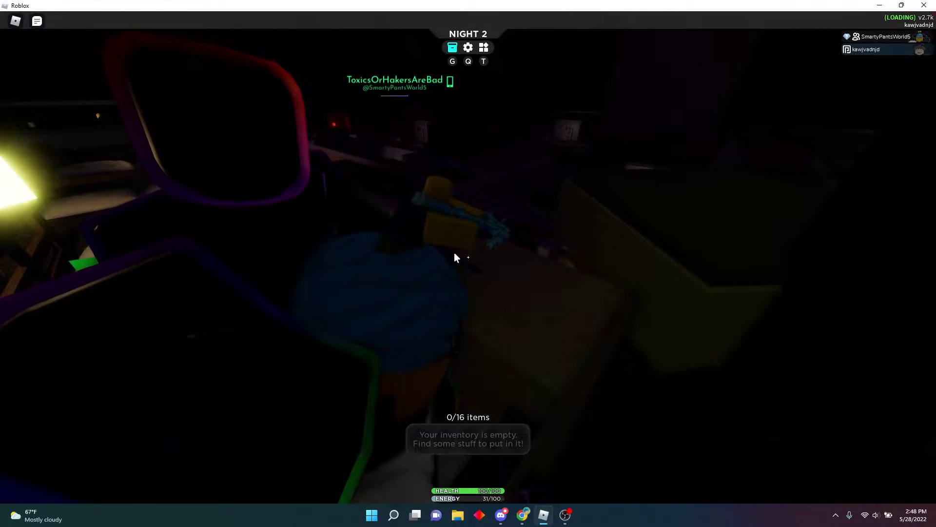
Look around the dark base and its couches until Night 2 ends.
{"action": "right_click", "coordinate": [469, 261]}
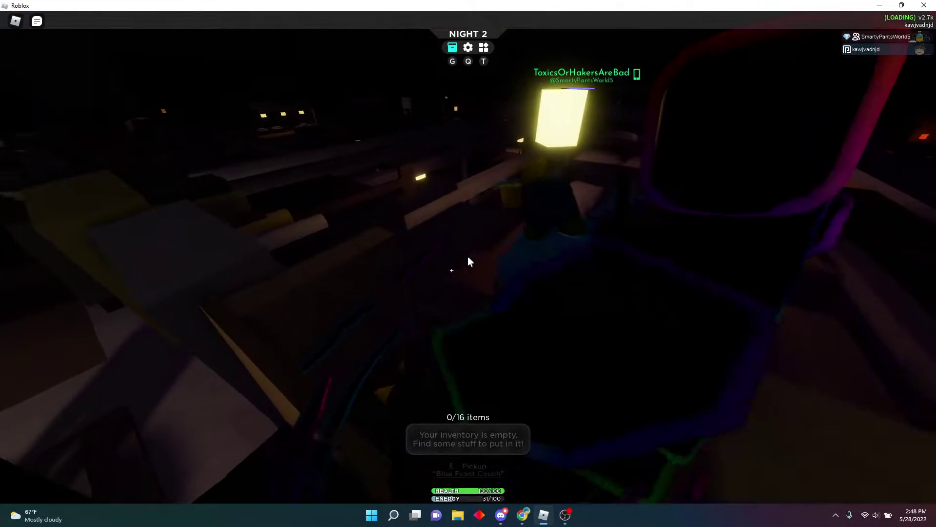
{"action": "left_click_drag", "start_coordinate": [468, 261], "coordinate": [469, 260]}
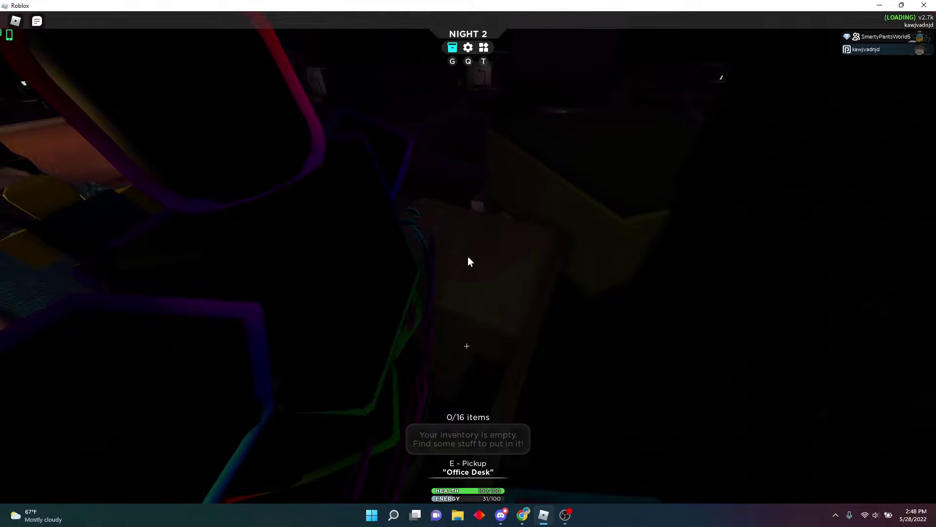
{"action": "left_click_drag", "start_coordinate": [394, 257], "coordinate": [468, 262]}
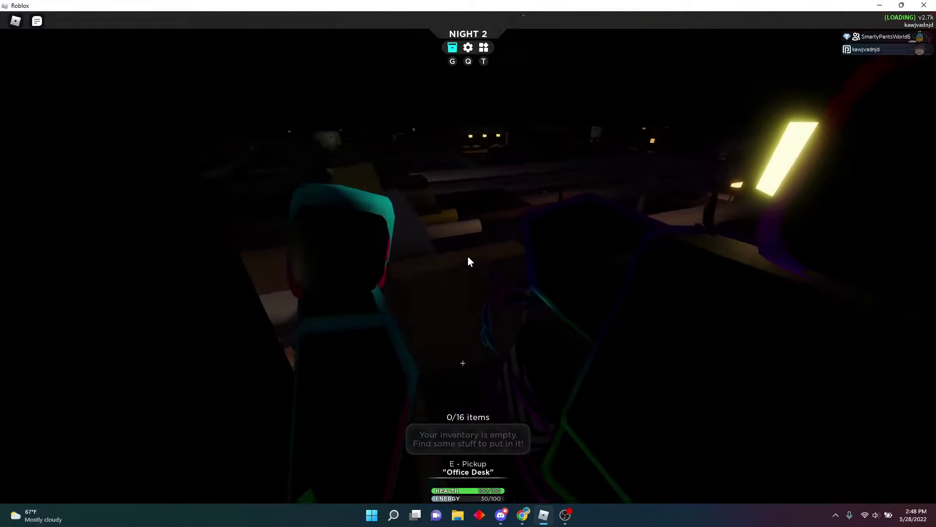
{"action": "key", "text": "a"}
{"action": "key", "text": "w"}
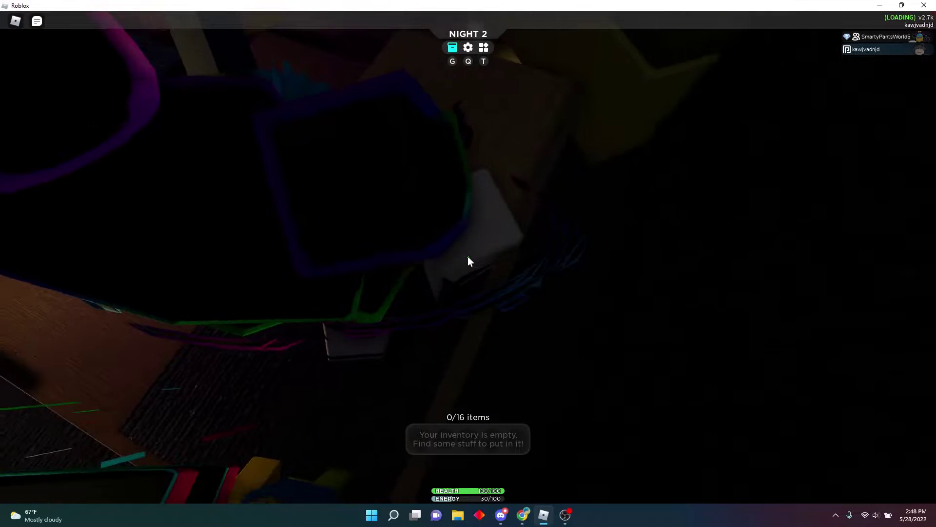
{"action": "left_click_drag", "start_coordinate": [468, 261], "coordinate": [469, 261]}
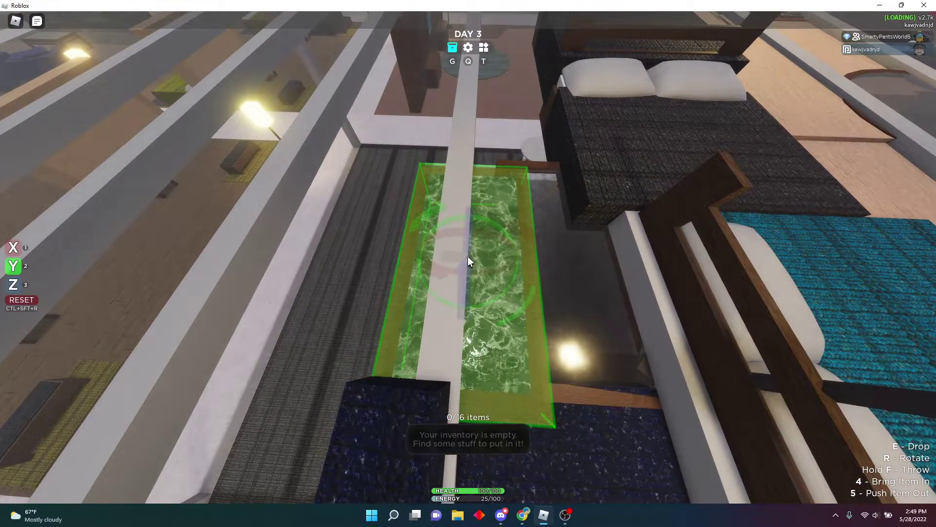
Set the rug down and line the yellow mini couch up beside the white couch.
{"action": "left_click", "coordinate": [468, 261]}
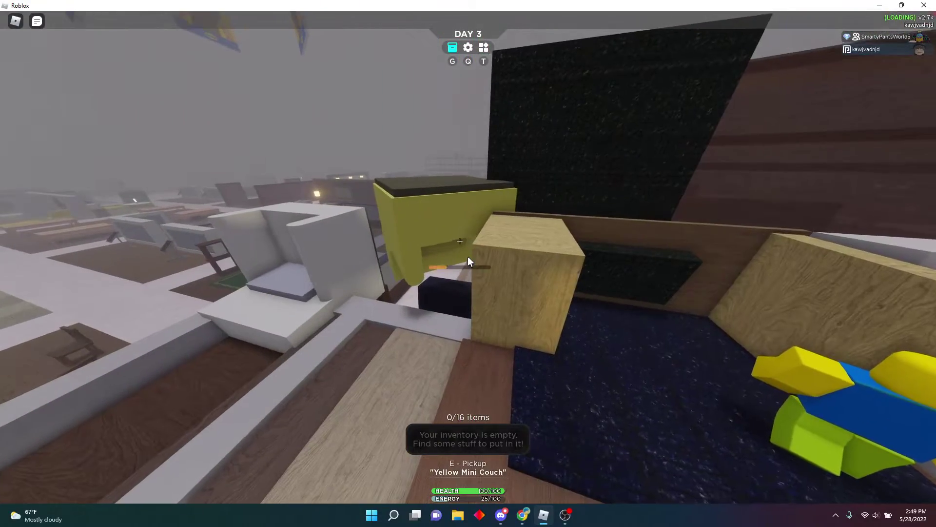
{"action": "key", "text": "w"}
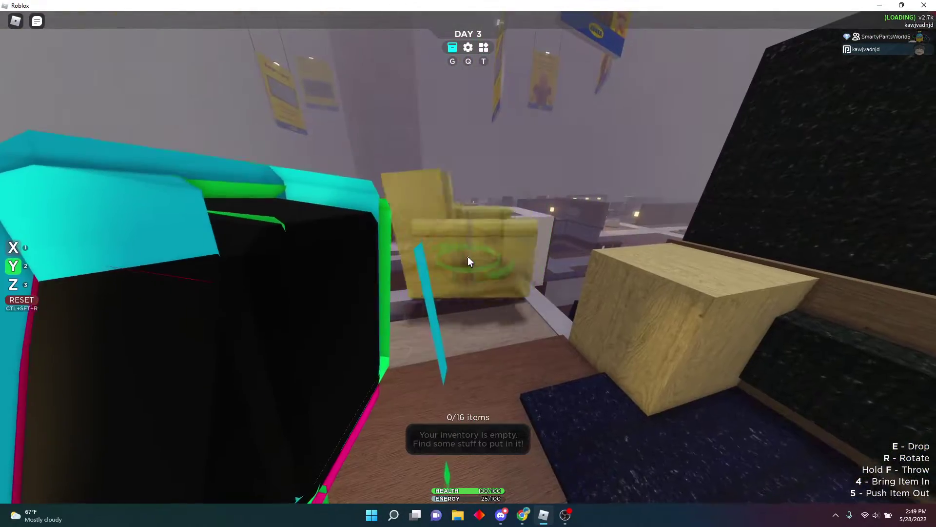
{"action": "key", "text": "w"}
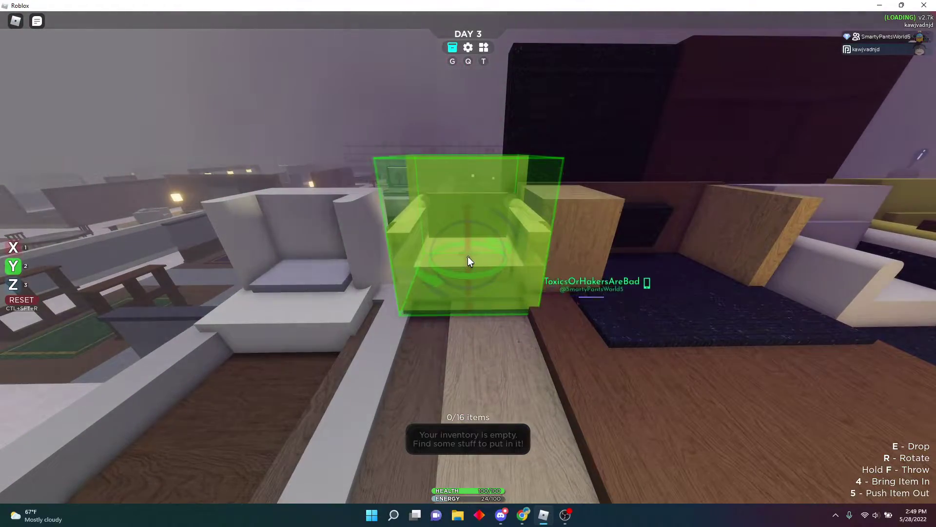
{"action": "key", "text": "w"}
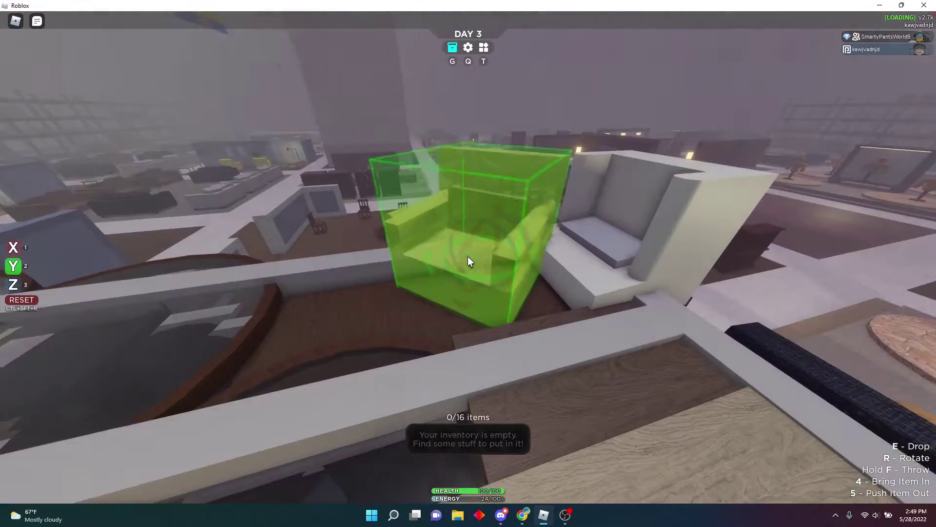
{"action": "key", "text": "w"}
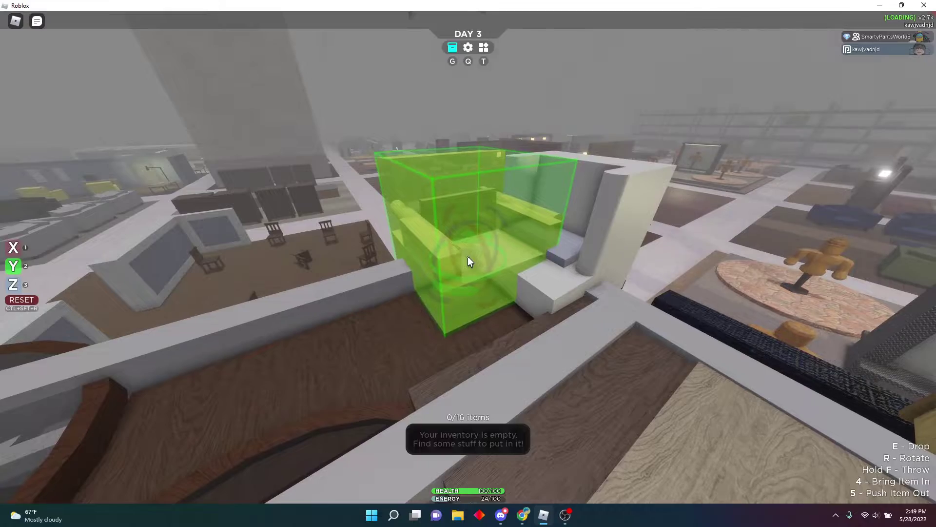
{"action": "key", "text": "w"}
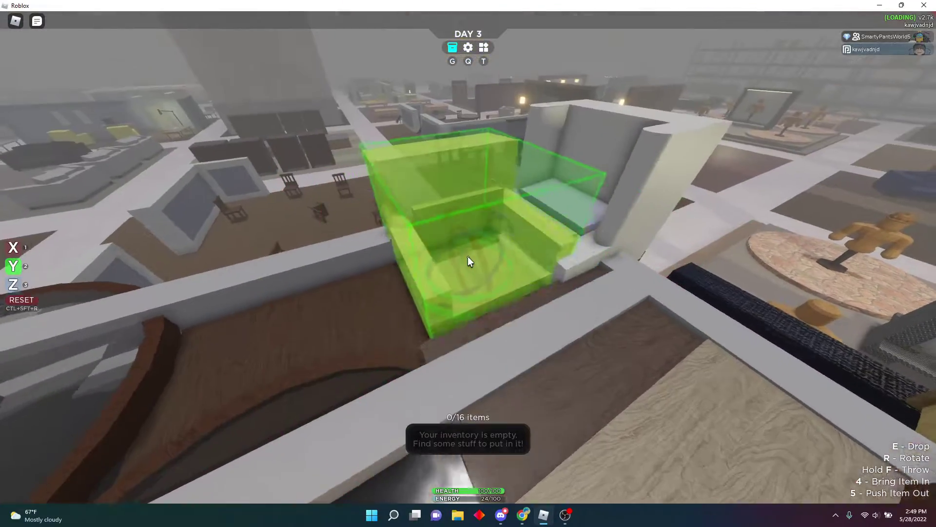
{"action": "key", "text": "w"}
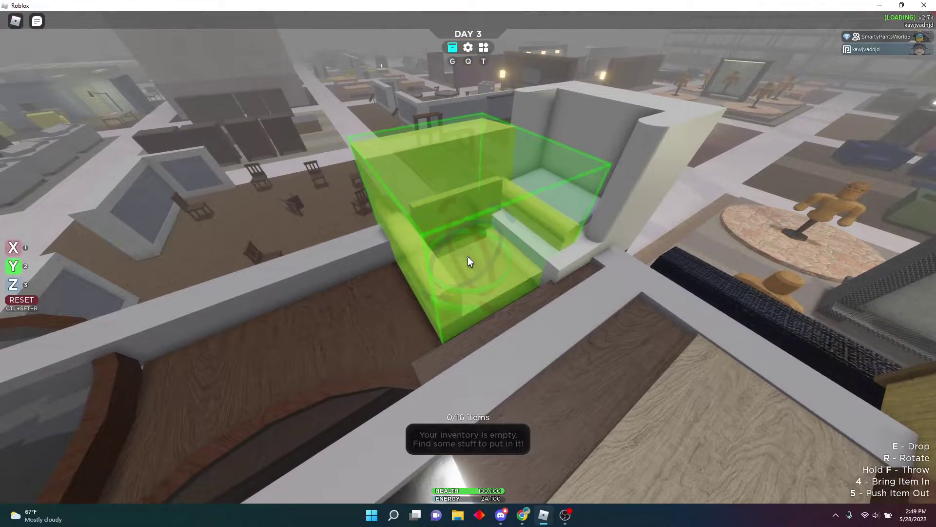
{"action": "key", "text": "w"}
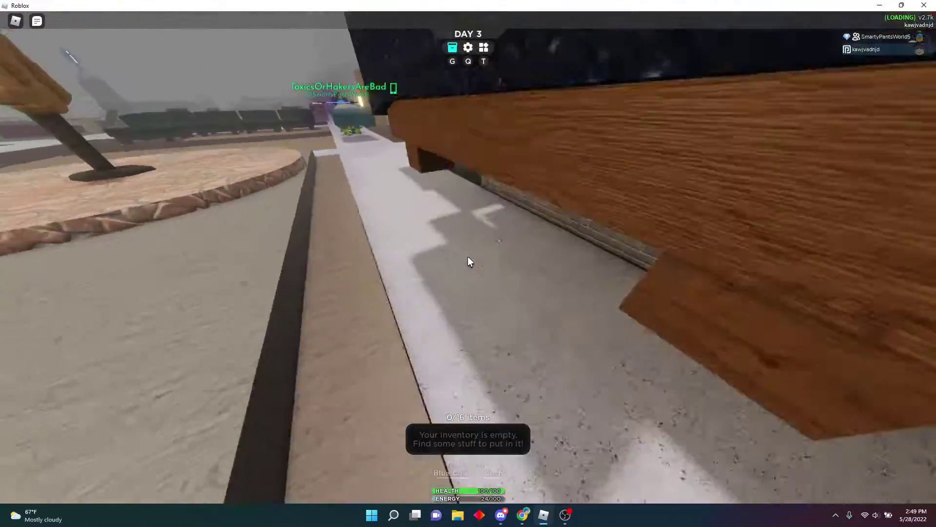
{"action": "key", "text": "w"}
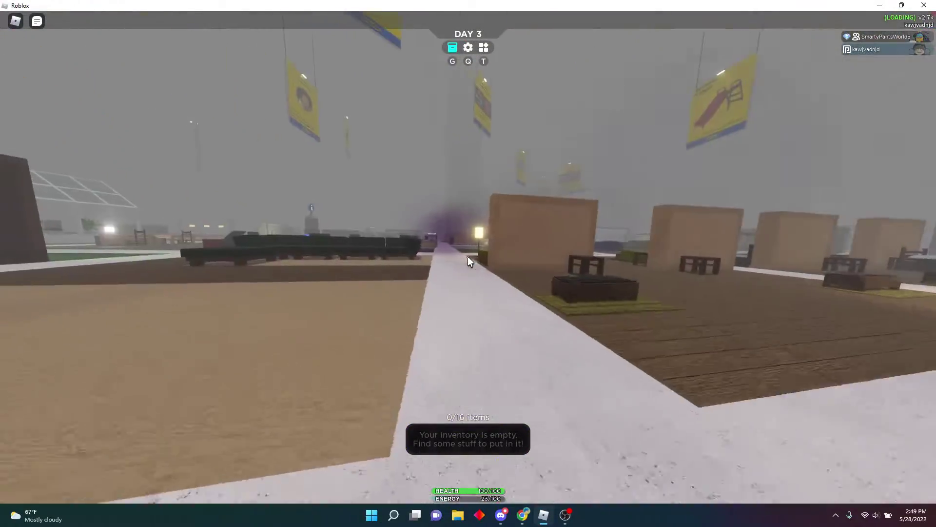
{"action": "key", "text": "w"}
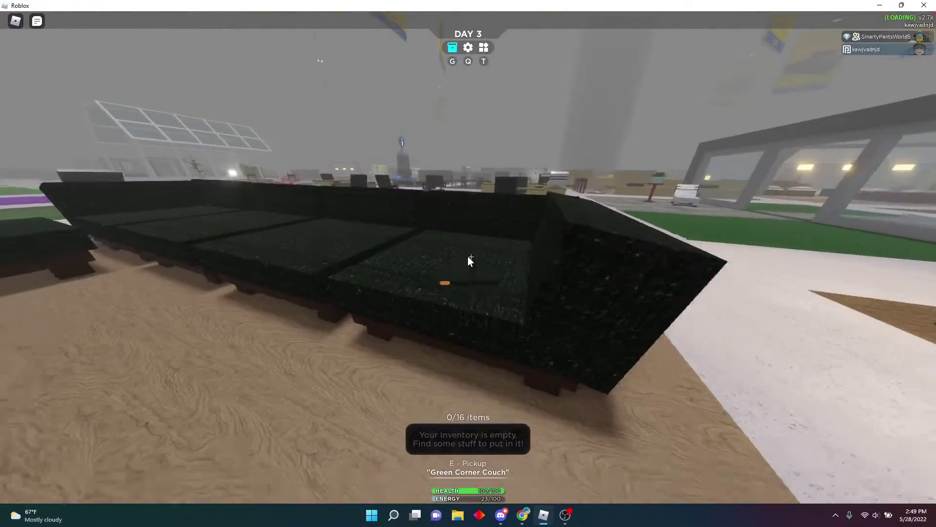
Carry the Green Corner Couch across the store and set it on the base.
{"action": "key", "text": "e"}
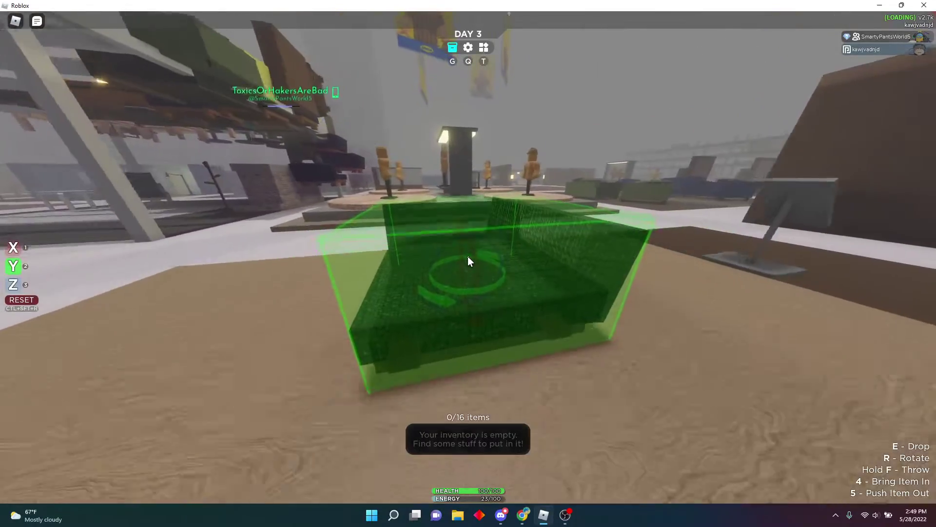
{"action": "key", "text": "w"}
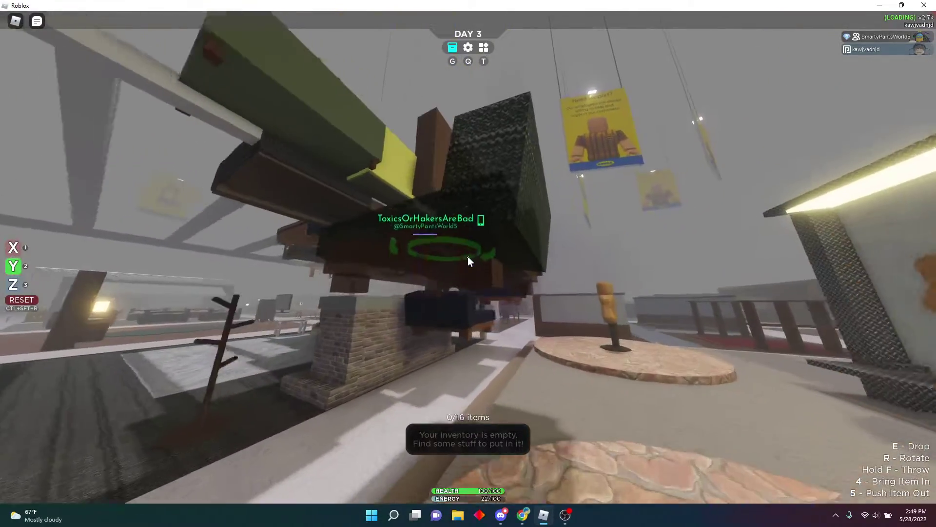
{"action": "key", "text": "w"}
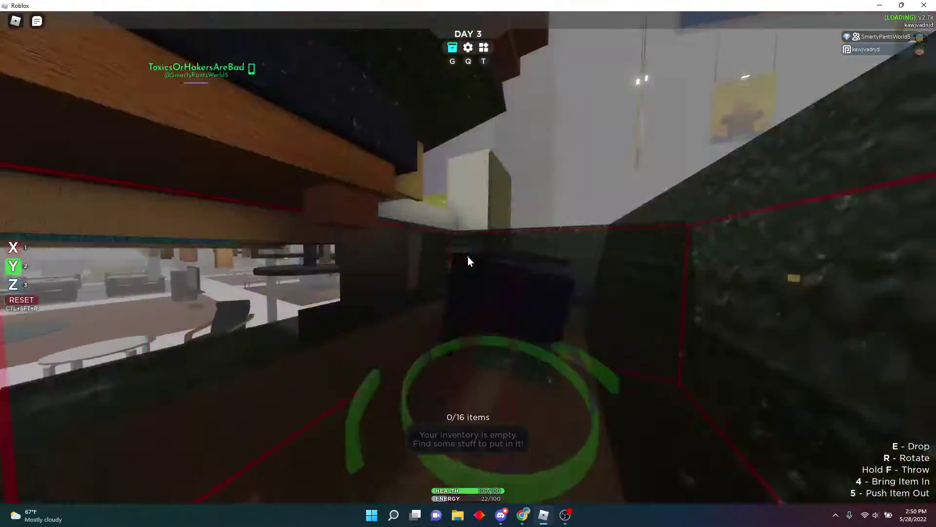
{"action": "key", "text": "w"}
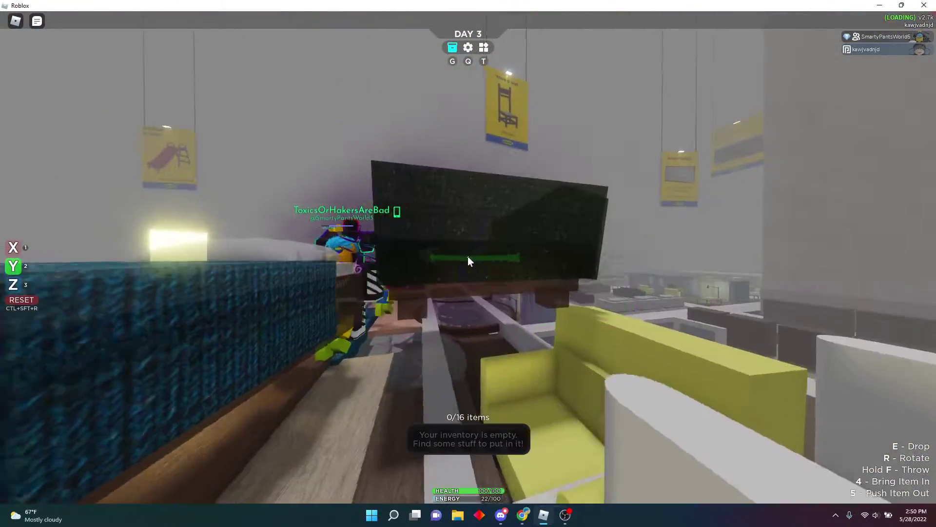
{"action": "key", "text": "w"}
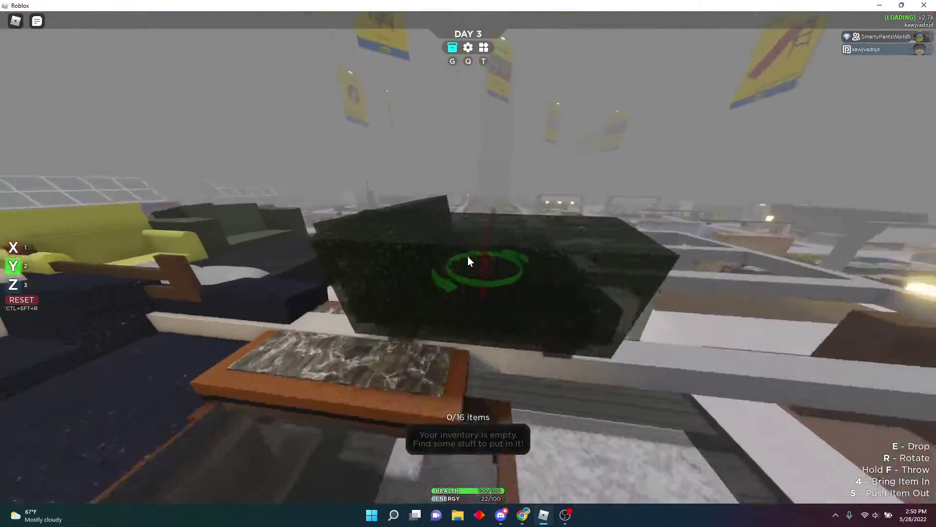
{"action": "key", "text": "w"}
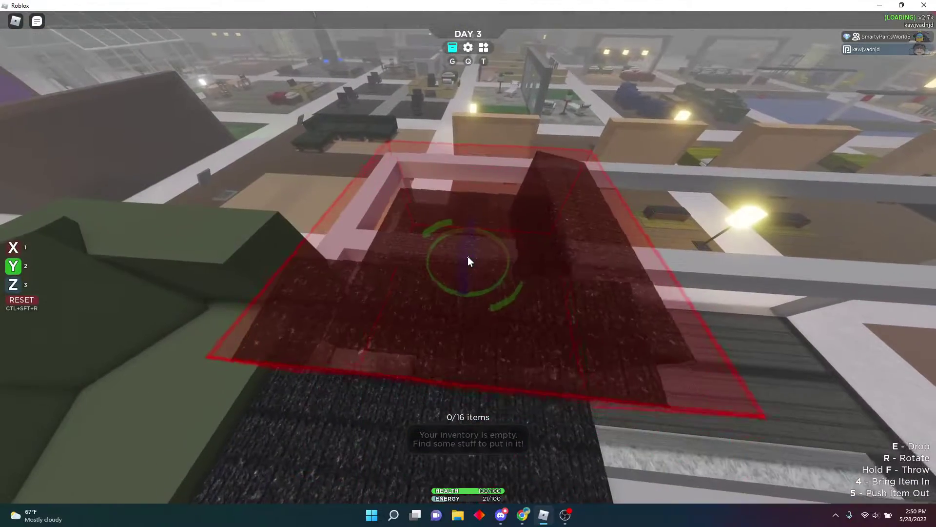
{"action": "key", "text": "w"}
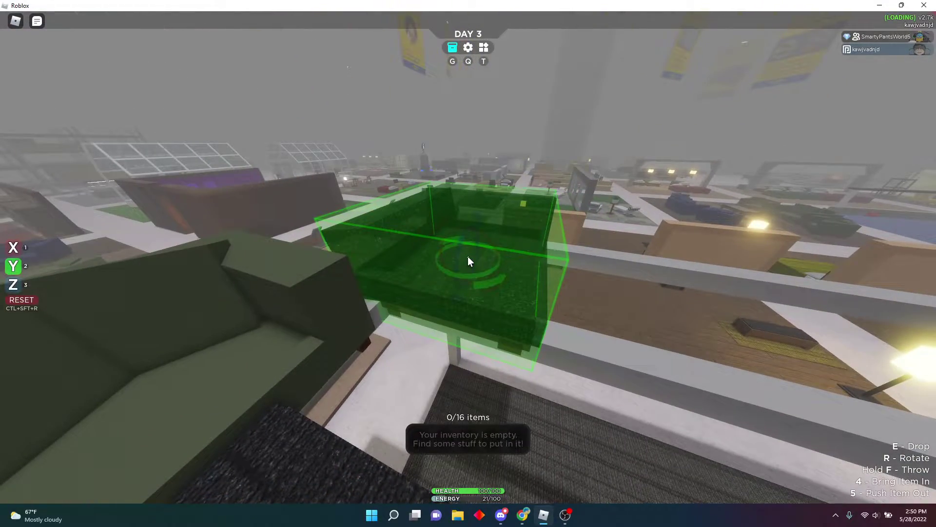
{"action": "left_click", "coordinate": [469, 260]}
{"action": "key", "text": "e"}
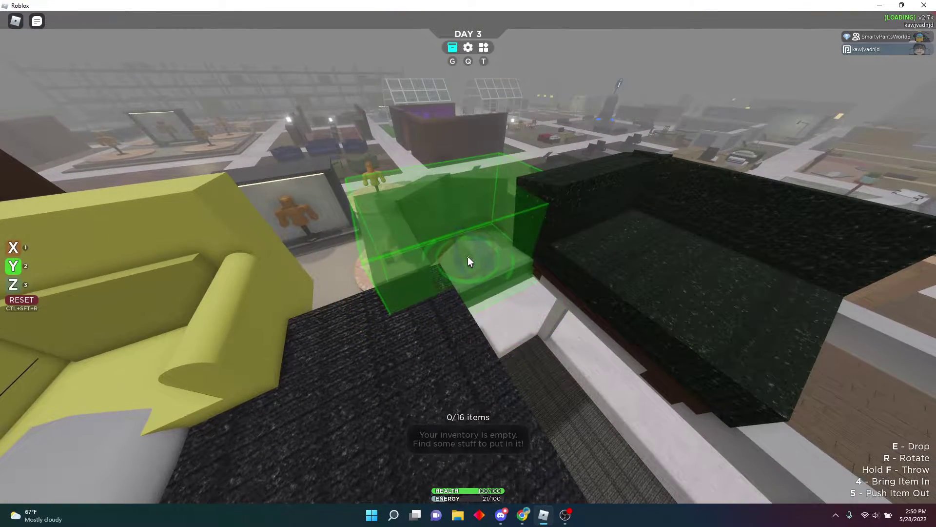
Place the held couch beside the others, then pick up and rotate the White Mini Couch.
{"action": "key", "text": "w"}
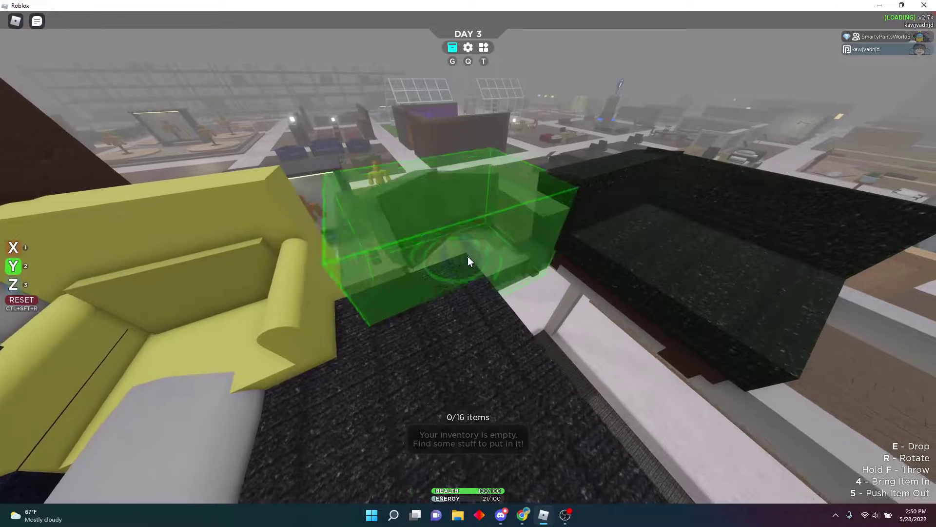
{"action": "left_click", "coordinate": [470, 260]}
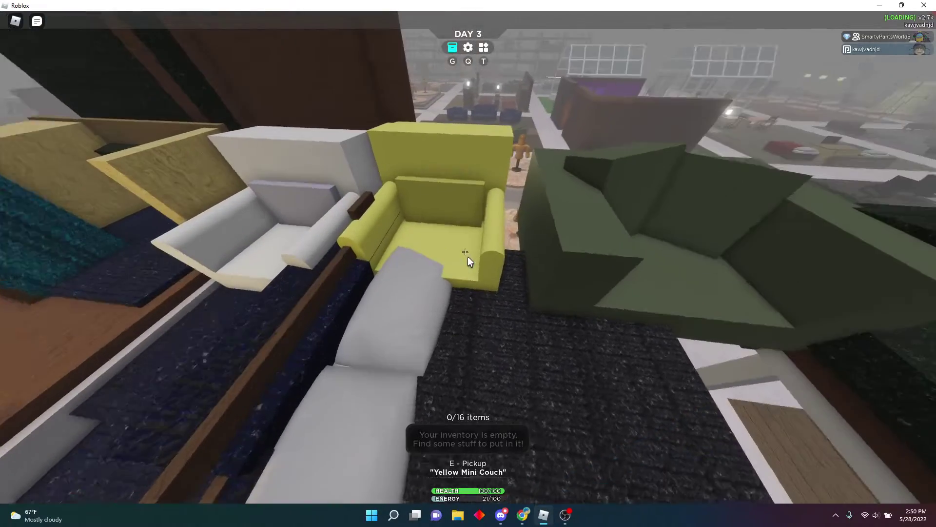
{"action": "key", "text": "e"}
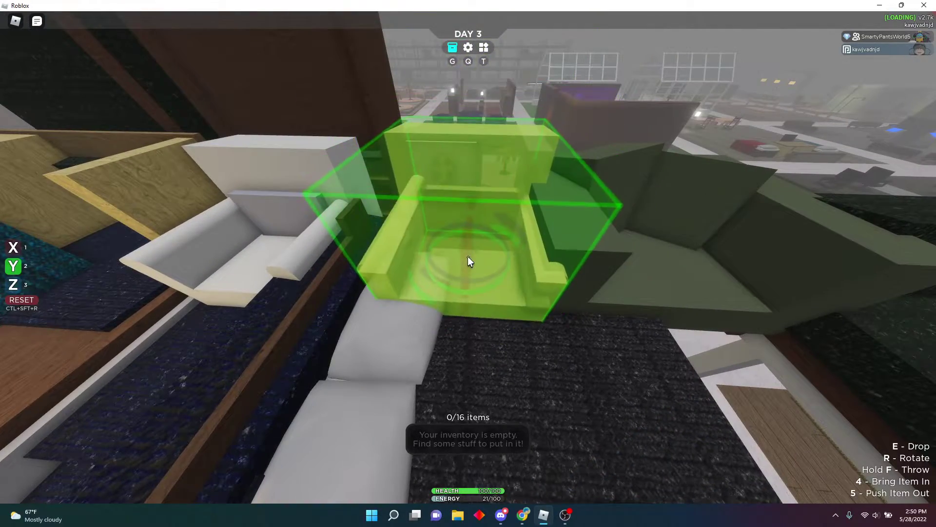
{"action": "key", "text": "w"}
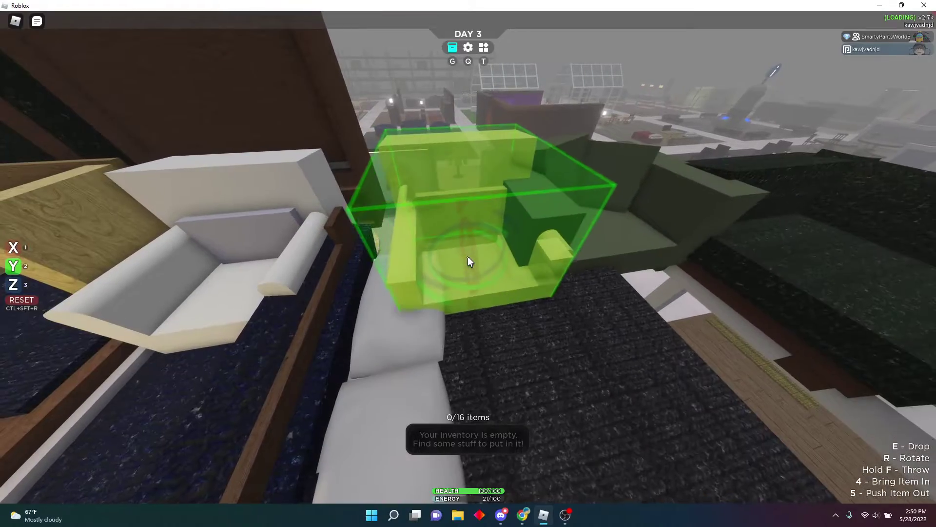
{"action": "key", "text": "w"}
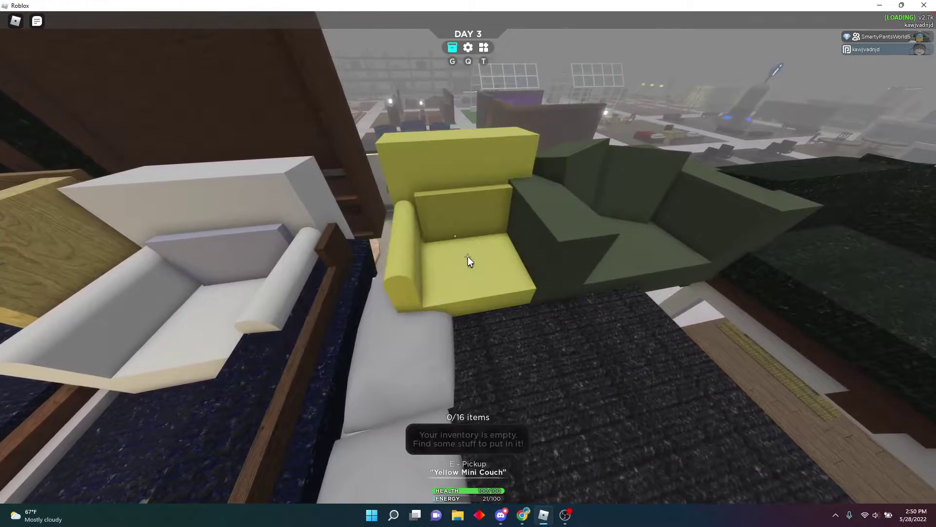
{"action": "key", "text": "a"}
{"action": "key", "text": "e"}
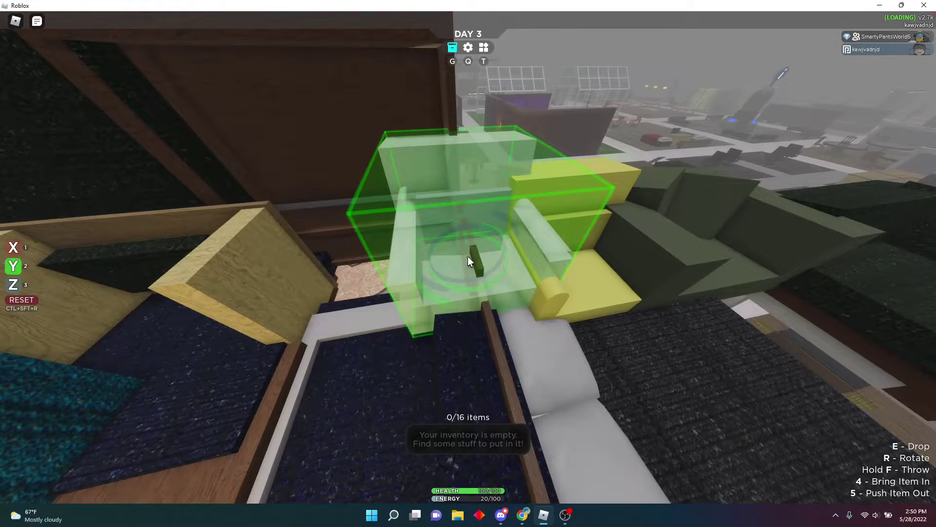
{"action": "key", "text": "r"}
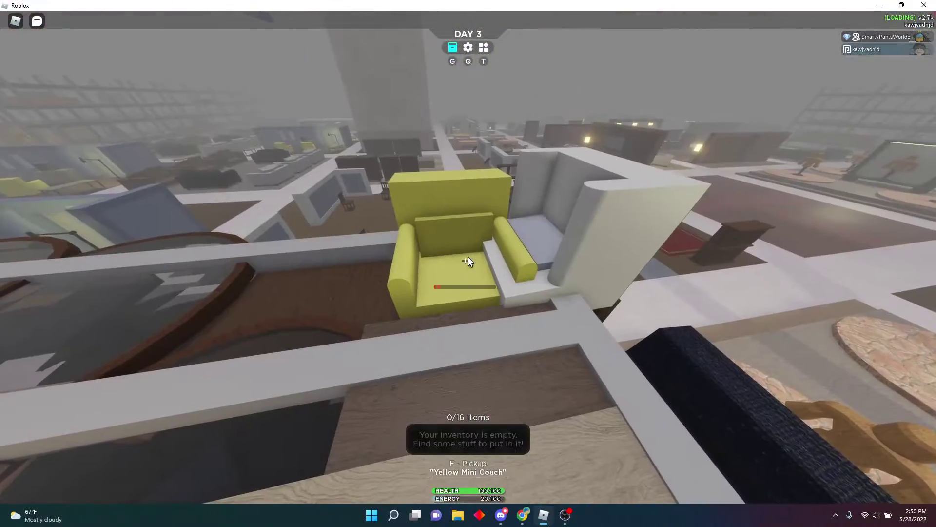
Pick up the Yellow Mini Couch, then the Green Corner Couch.
{"action": "key", "text": "e"}
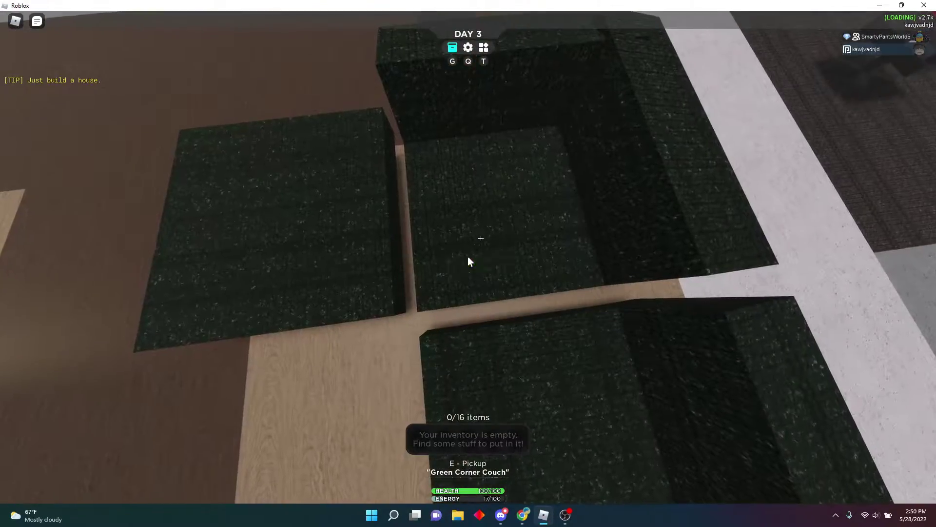
{"action": "key", "text": "e"}
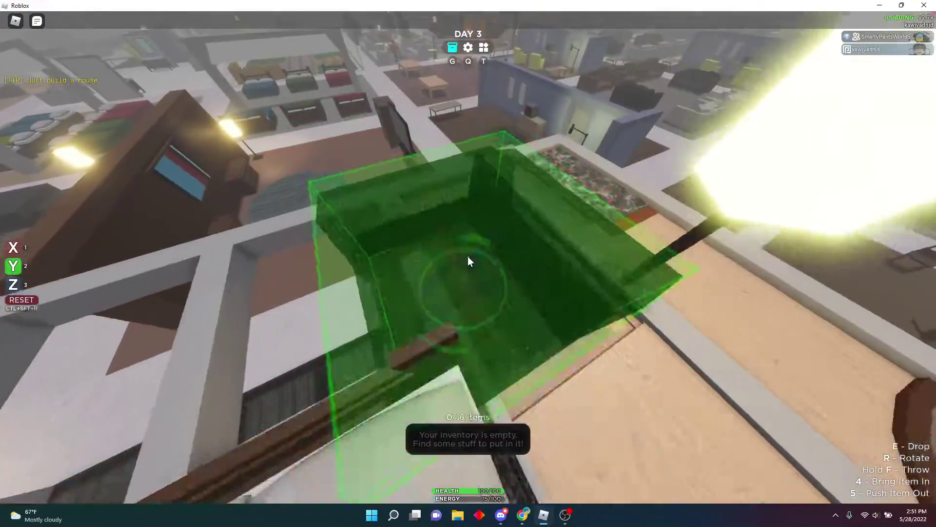
Check and close the keybinds list, then switch to fullscreen with F11.
{"action": "key", "text": "q"}
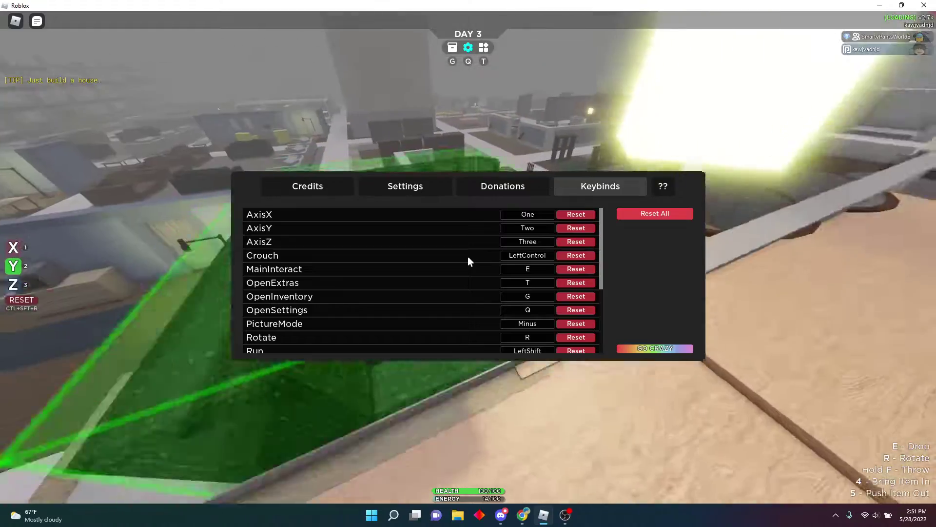
{"action": "key", "text": "q"}
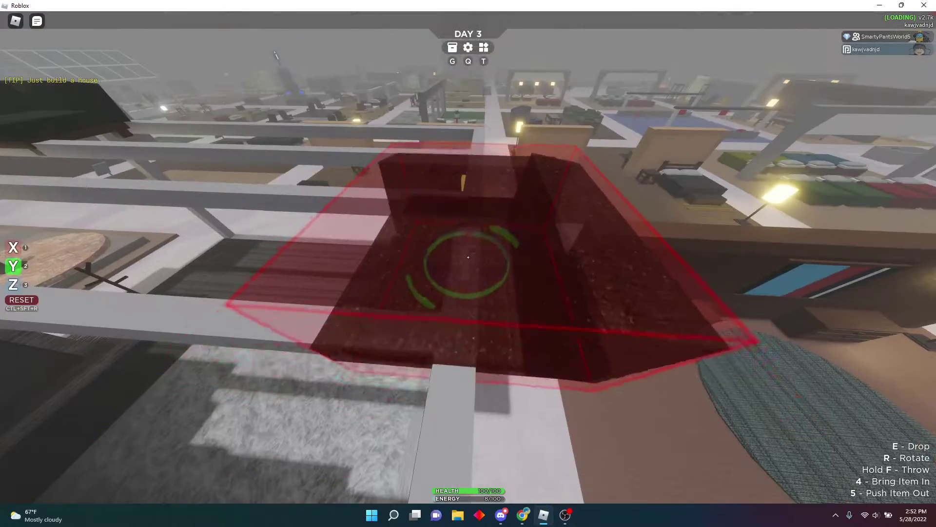
{"action": "key", "text": "F11"}
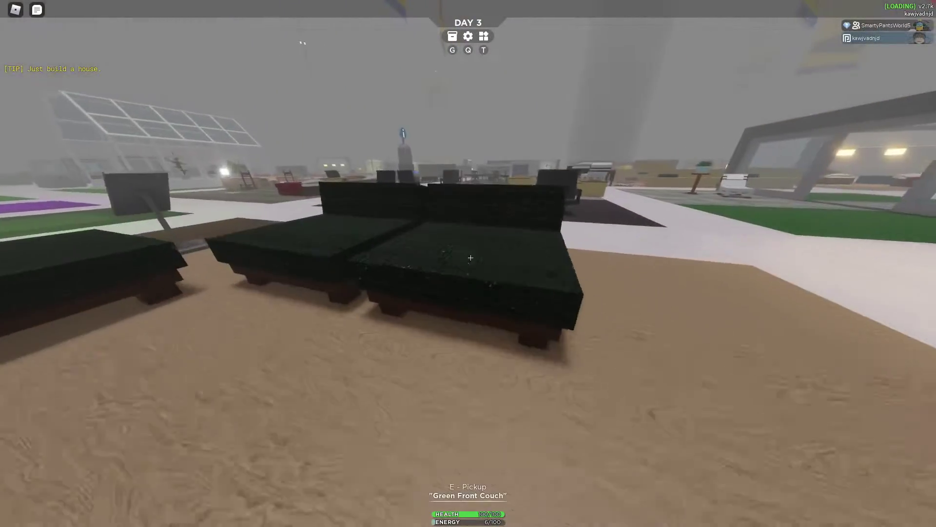
Collect the Green Front Couch, then take a hotdog from the inventory onto the bar table.
{"action": "key", "text": "e"}
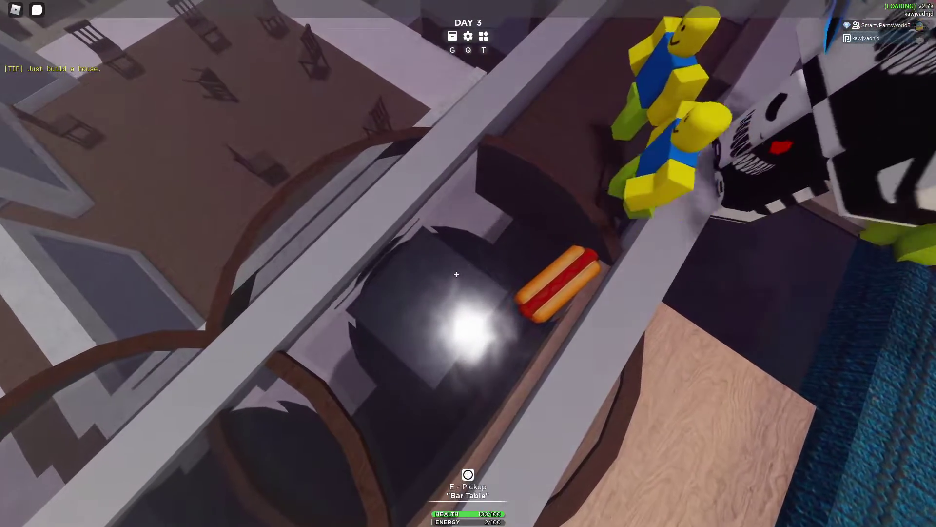
{"action": "key", "text": "g"}
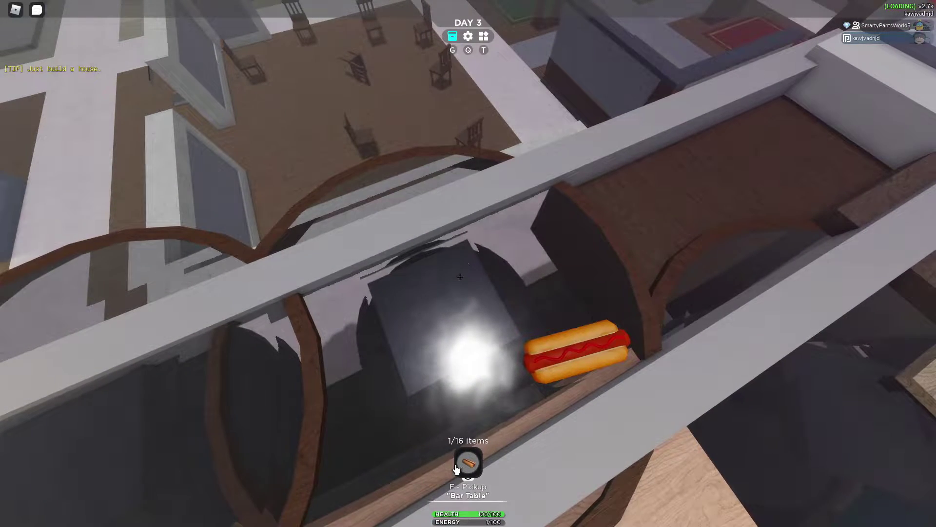
{"action": "left_click", "coordinate": [464, 466]}
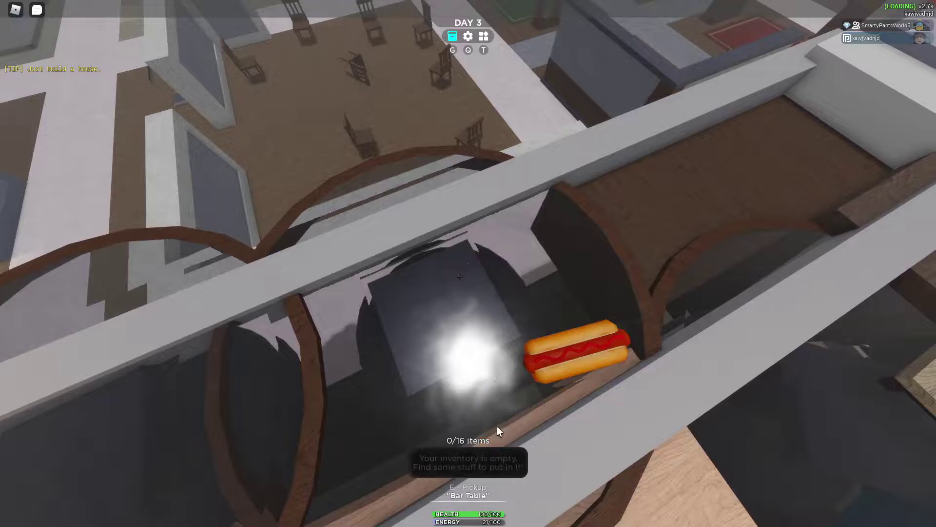
{"action": "left_click_drag", "start_coordinate": [496, 426], "coordinate": [467, 263]}
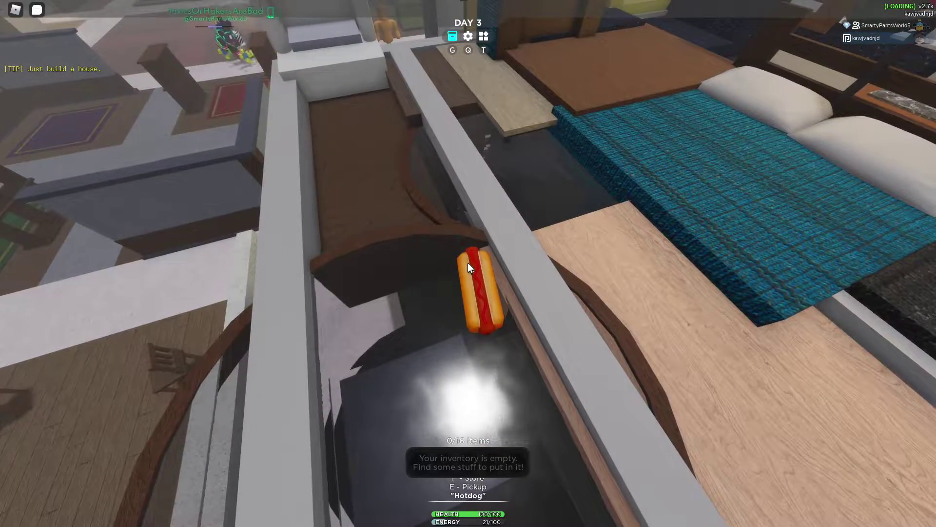
{"action": "key", "text": "e"}
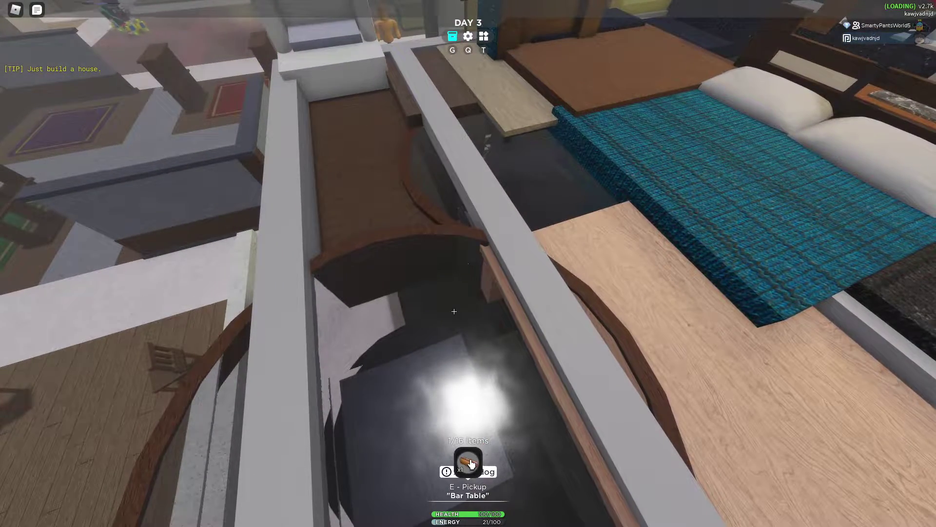
{"action": "left_click_drag", "start_coordinate": [470, 463], "coordinate": [468, 262]}
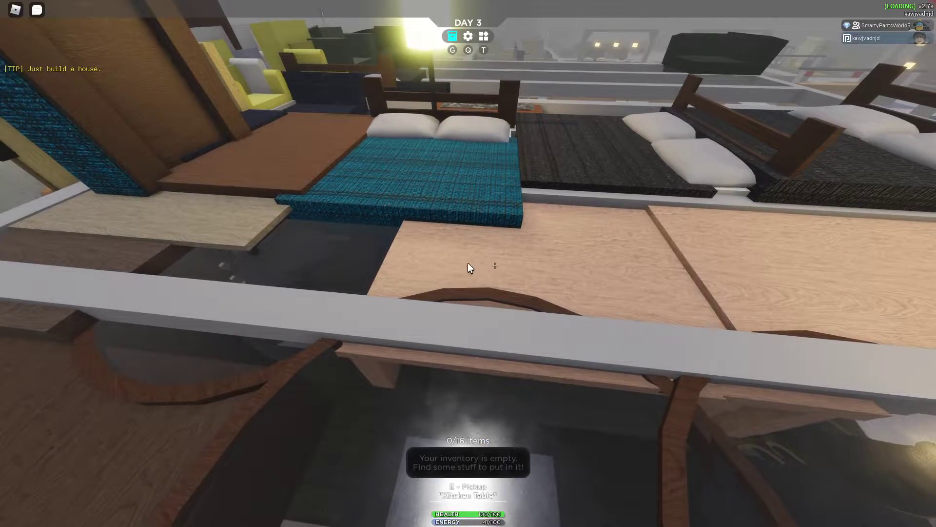
{"action": "left_click_drag", "start_coordinate": [467, 263], "coordinate": [467, 263]}
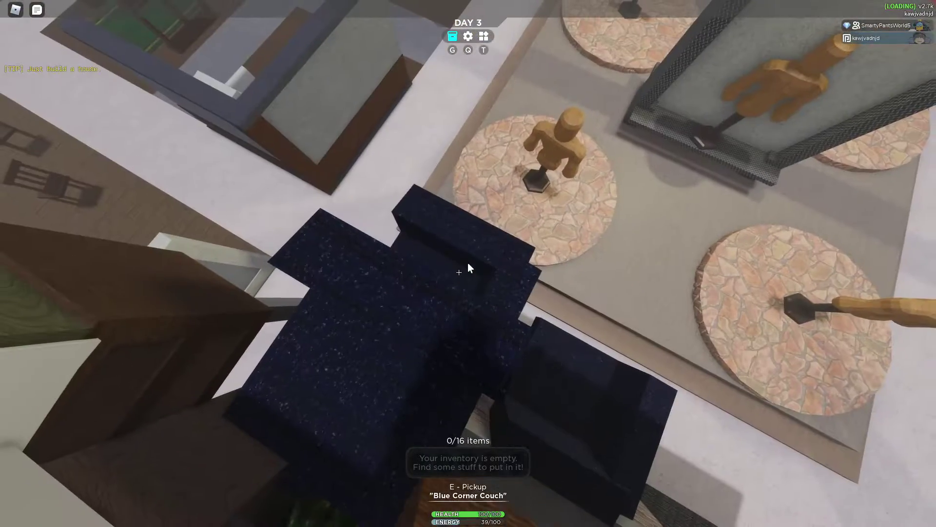
Lift the Blue Corner Couch and drop it onto the base shelf.
{"action": "key", "text": "e"}
{"action": "left_click_drag", "start_coordinate": [468, 263], "coordinate": [468, 263]}
{"action": "key", "text": "e"}
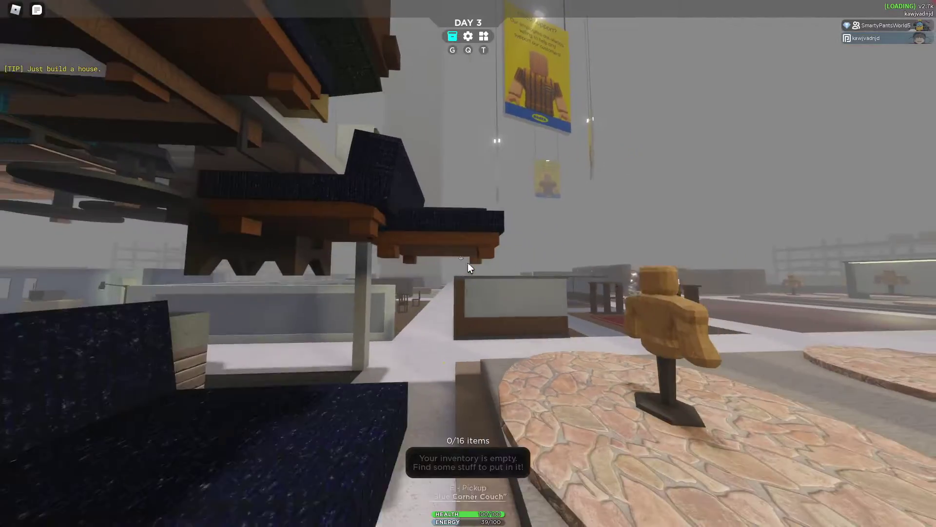
Walk past the mannequins and marble table across the store to the green front couches.
{"action": "key", "text": "w"}
{"action": "left_click_drag", "start_coordinate": [467, 262], "coordinate": [467, 263]}
{"action": "key", "text": "w"}
{"action": "key", "text": "w"}
{"action": "key", "text": "w"}
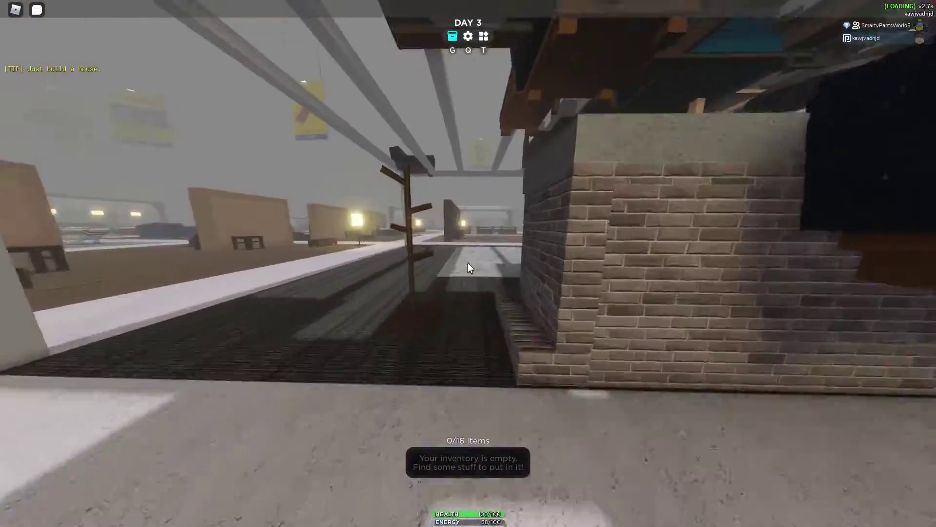
{"action": "key", "text": "w"}
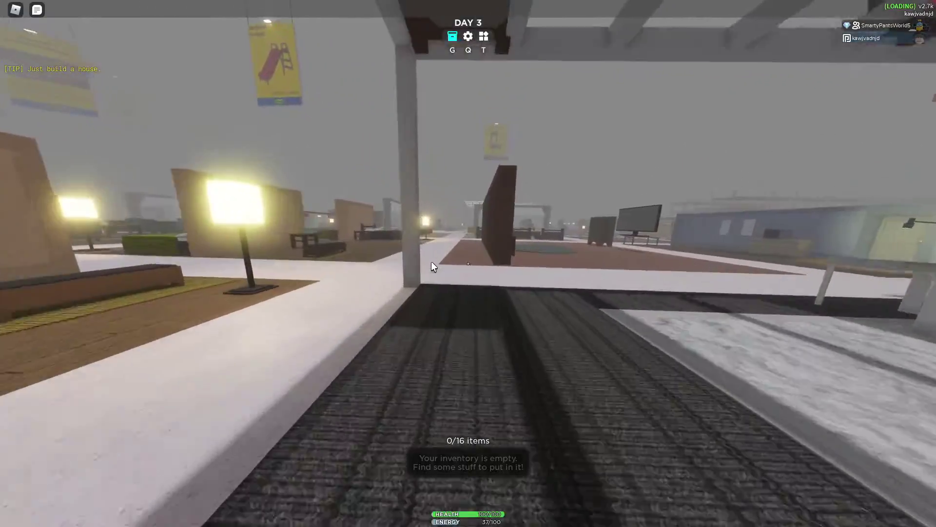
{"action": "key", "text": "w"}
{"action": "left_click_drag", "start_coordinate": [468, 263], "coordinate": [467, 263]}
{"action": "key", "text": "w"}
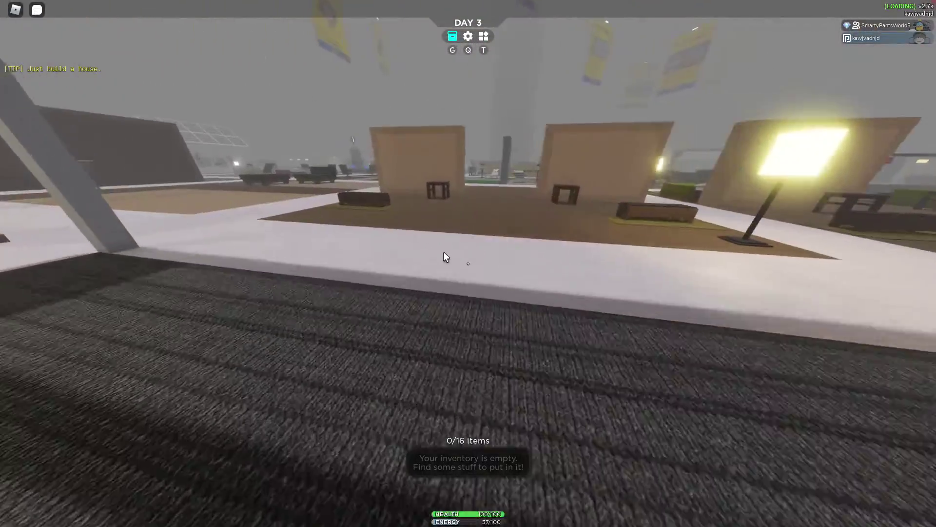
{"action": "key", "text": "w"}
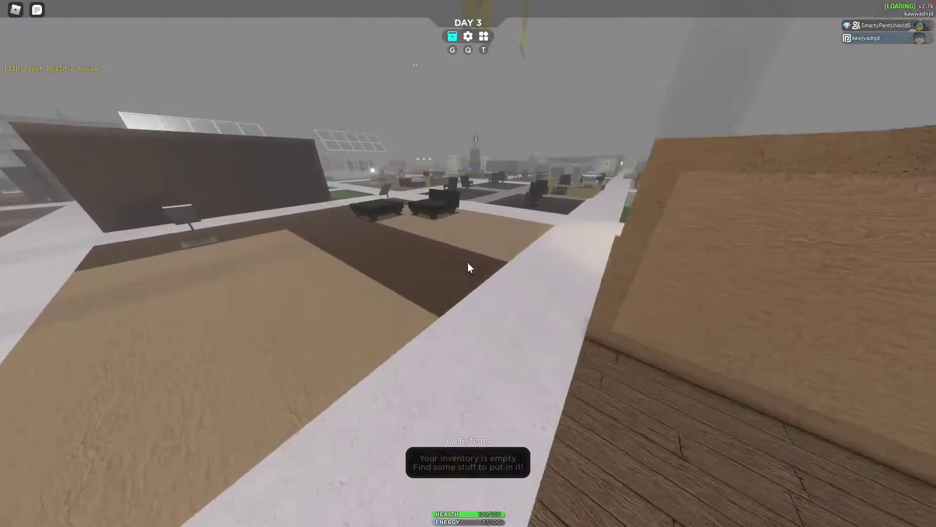
{"action": "key", "text": "w"}
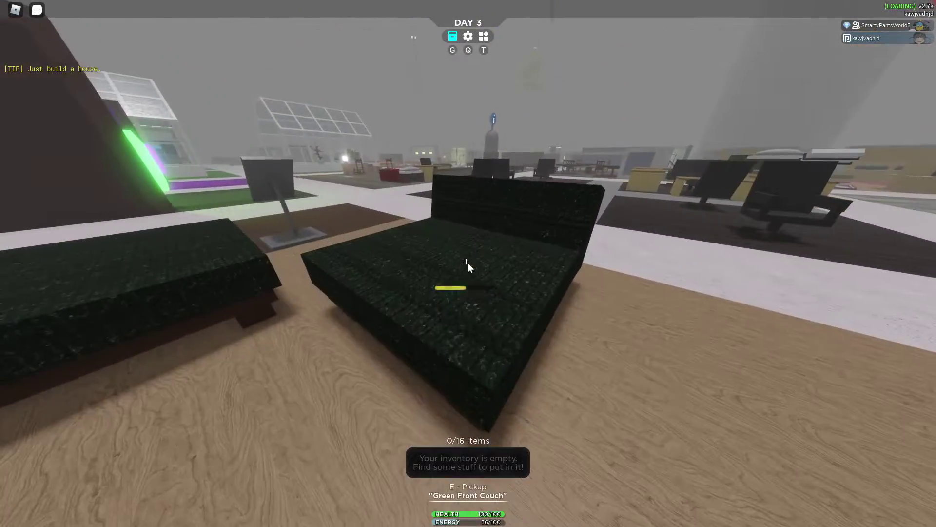
Pick up the Green Front Couch and carry it up over the store base.
{"action": "key", "text": "e"}
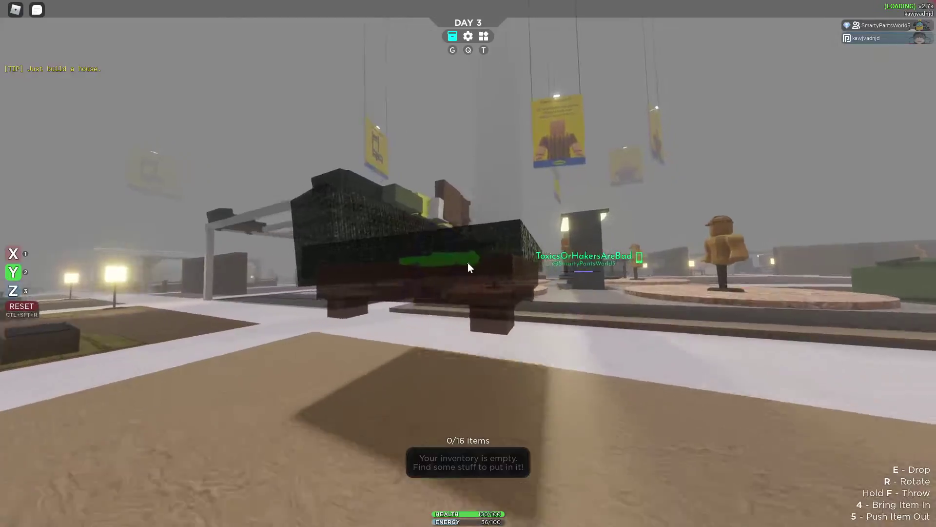
{"action": "key", "text": "w"}
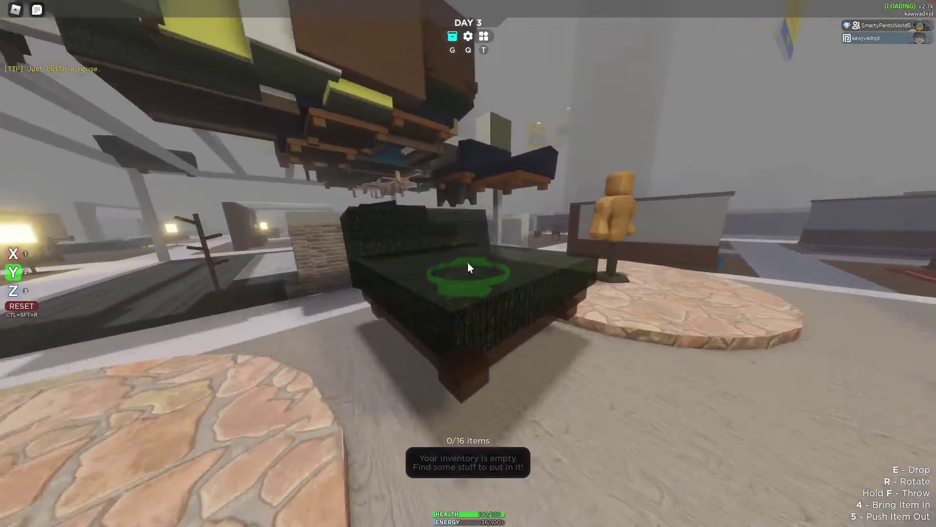
{"action": "left_click", "coordinate": [467, 262]}
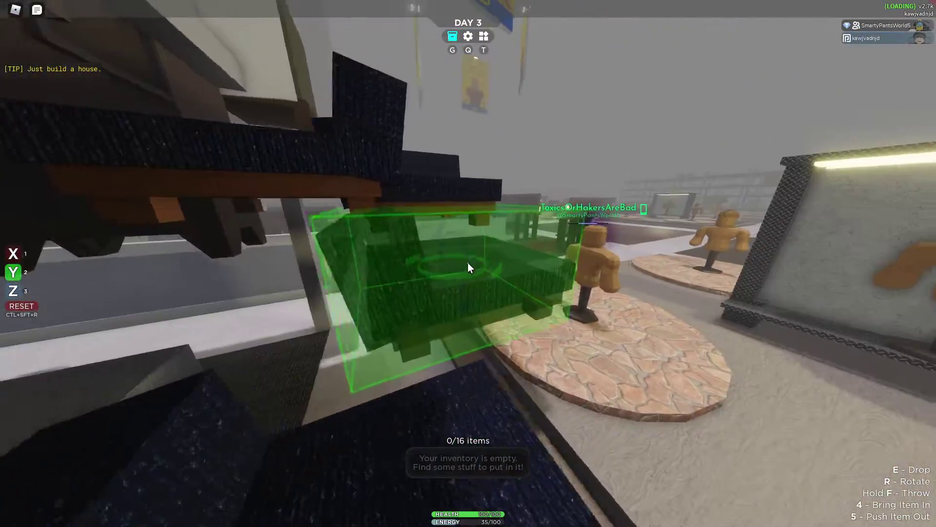
{"action": "key", "text": "w"}
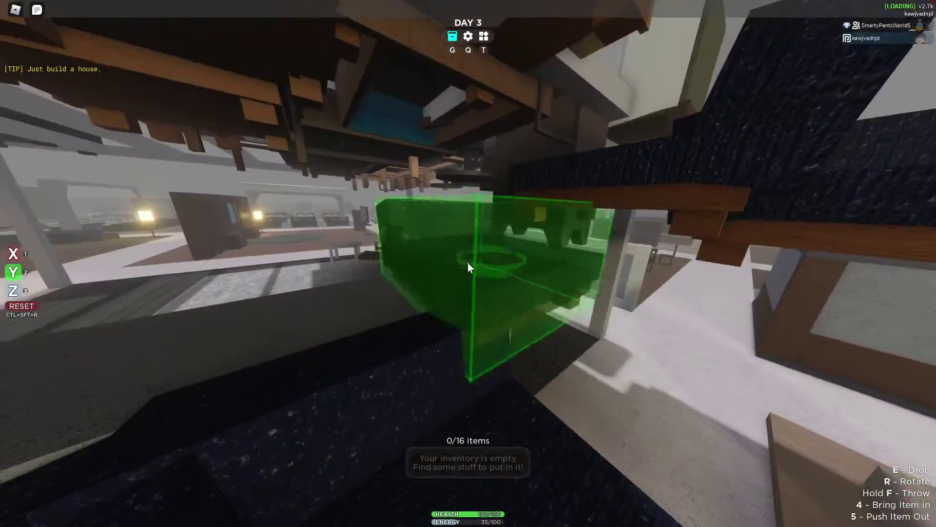
{"action": "key", "text": "w"}
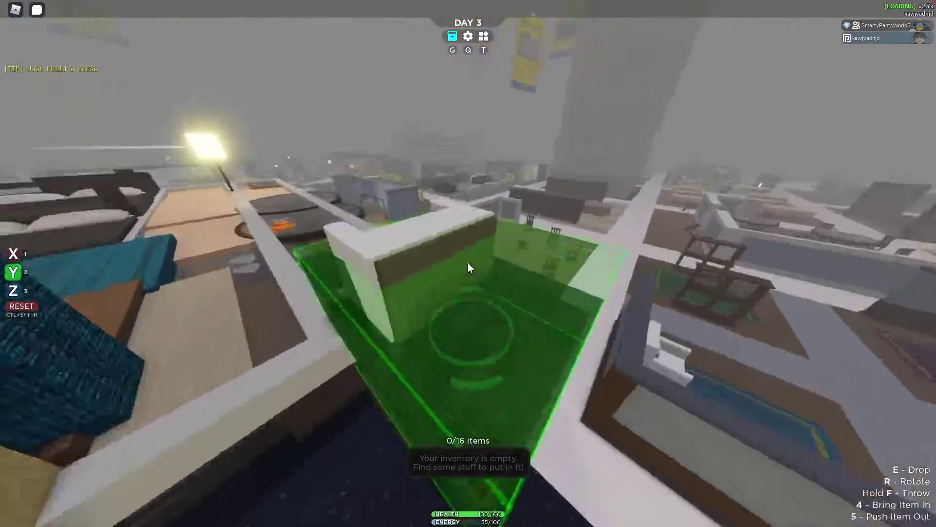
{"action": "key", "text": "w"}
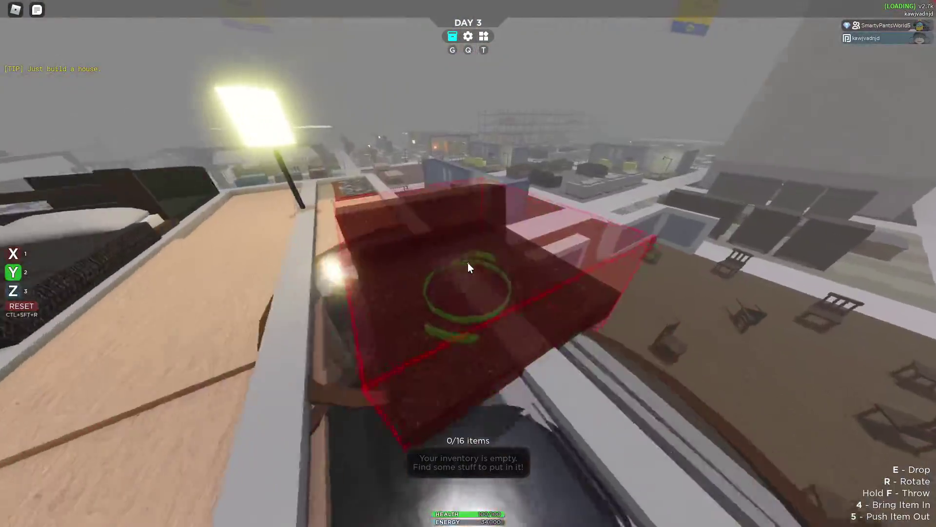
Line the couch up with the corner gap beside the bed and set it down.
{"action": "key", "text": "w"}
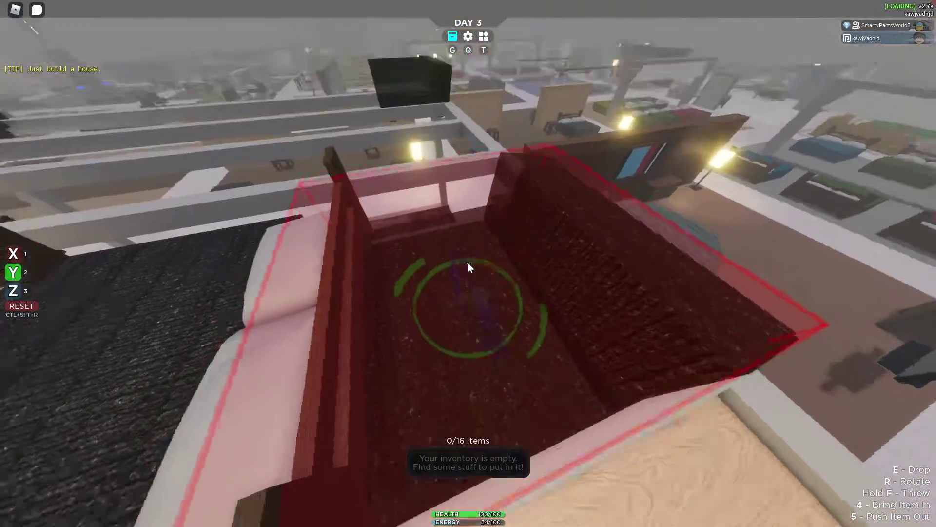
{"action": "key", "text": "w"}
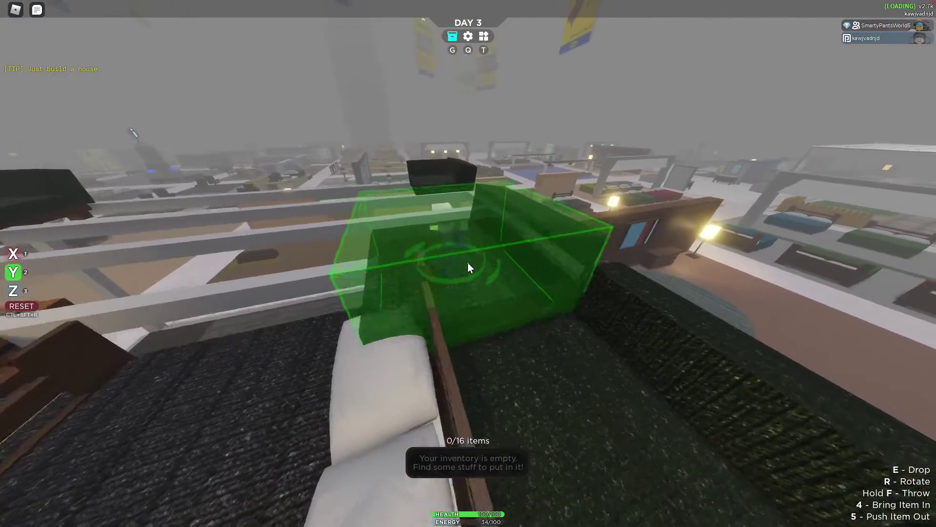
{"action": "key", "text": "w"}
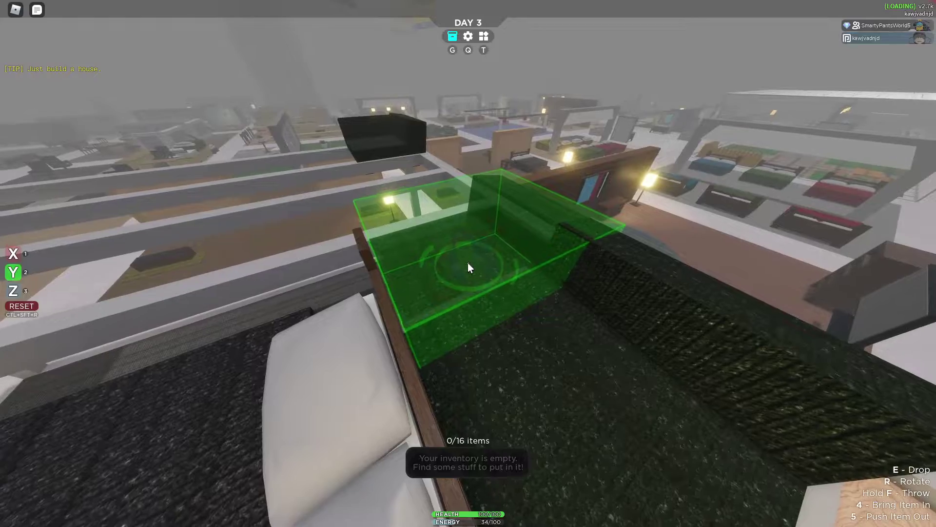
{"action": "key", "text": "w"}
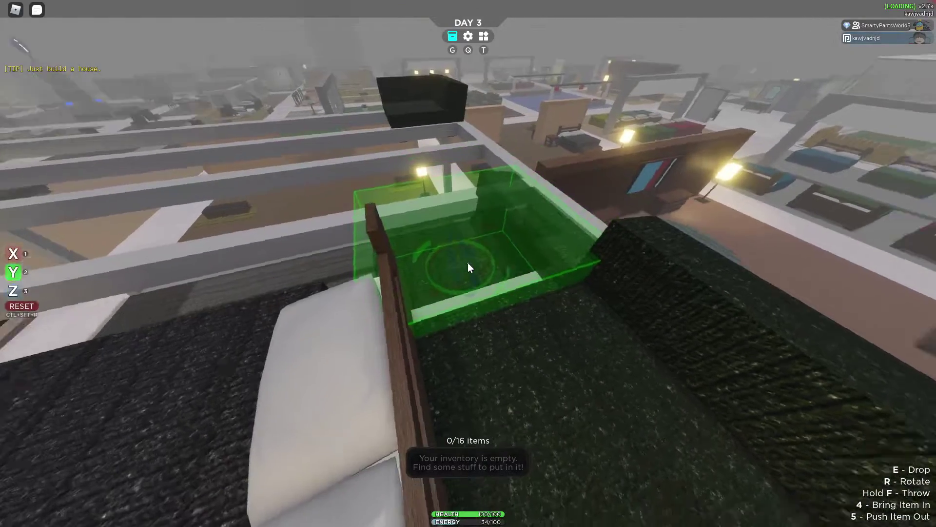
{"action": "key", "text": "w"}
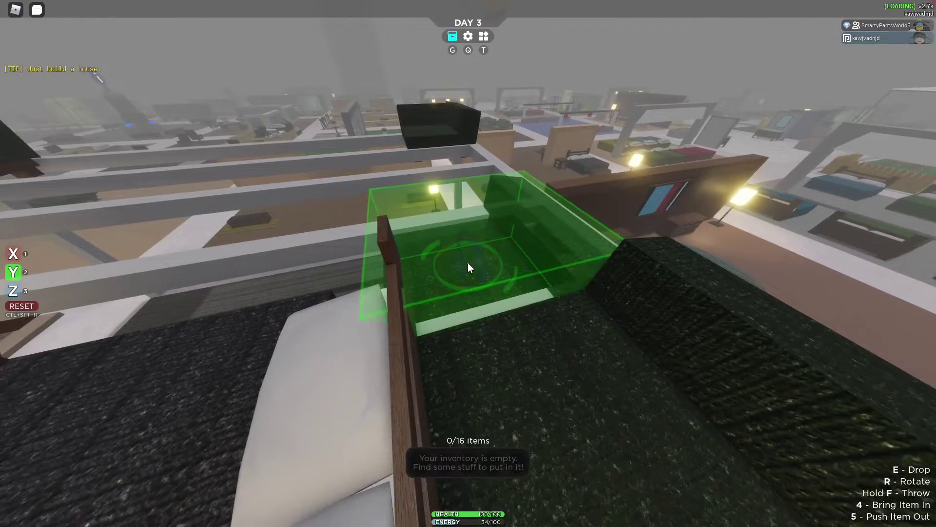
{"action": "key", "text": "w"}
{"action": "key", "text": "w"}
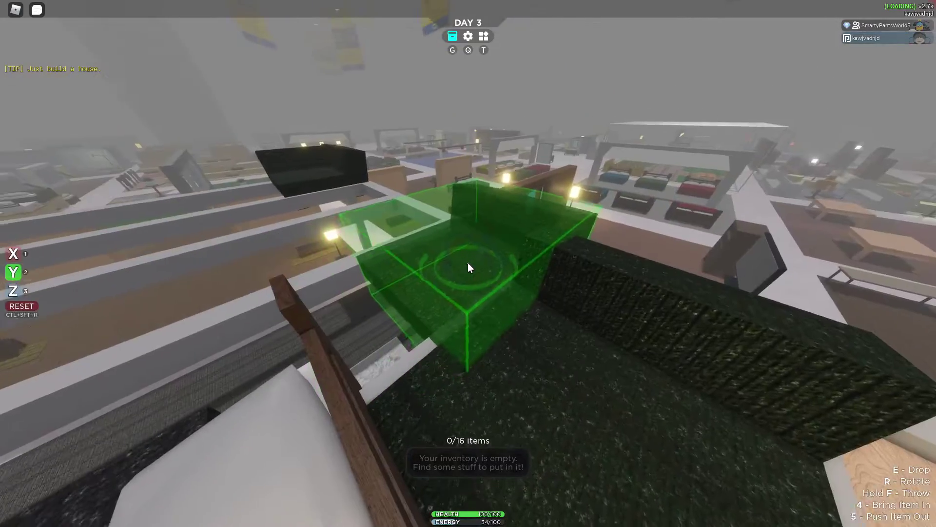
{"action": "key", "text": "w"}
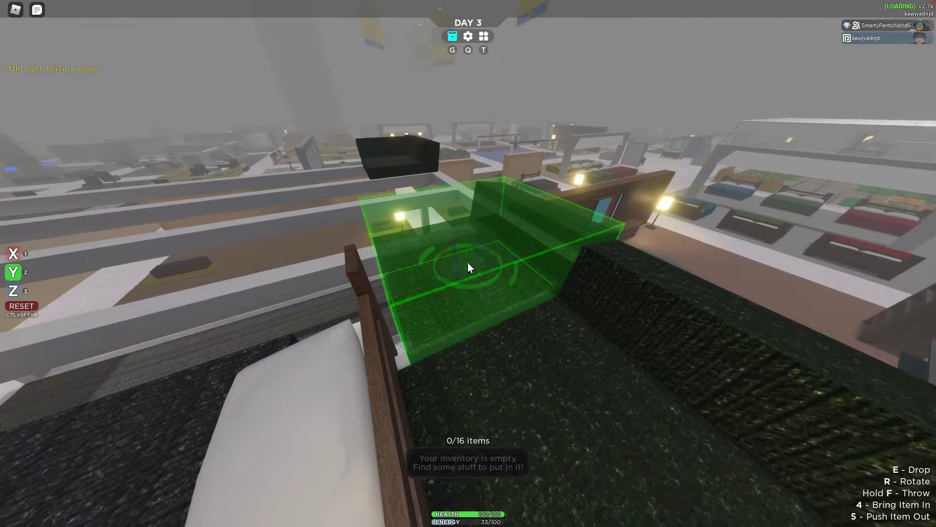
{"action": "left_click", "coordinate": [467, 263]}
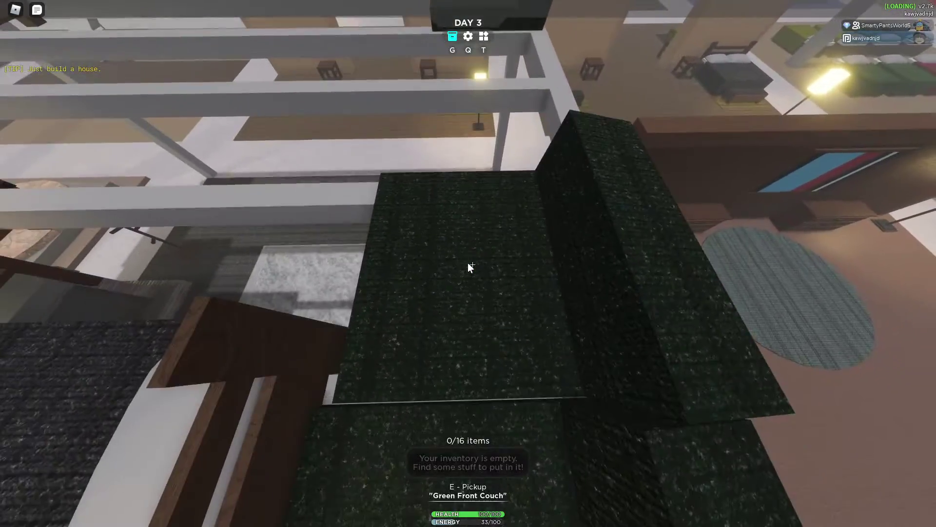
Pick the couch back up and re-place it in the corner gap by the bed.
{"action": "key", "text": "e"}
{"action": "key", "text": "w"}
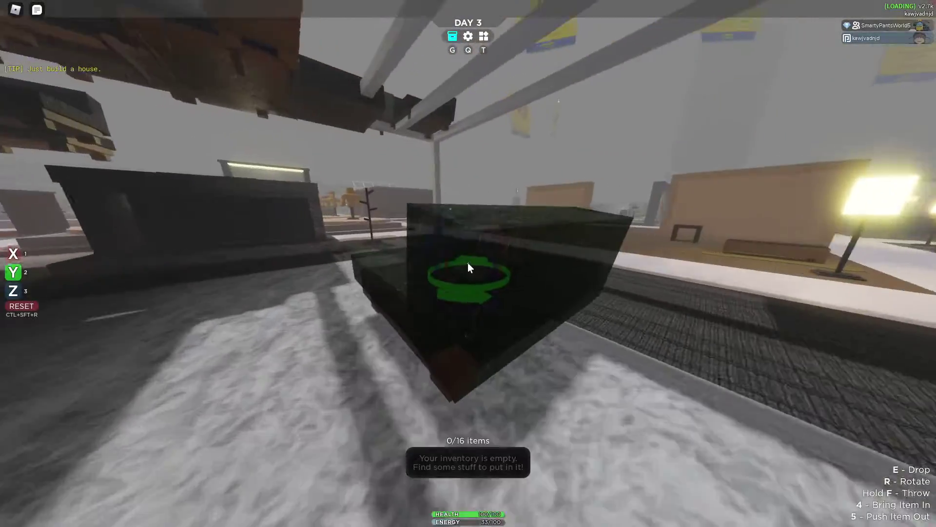
{"action": "key", "text": "w"}
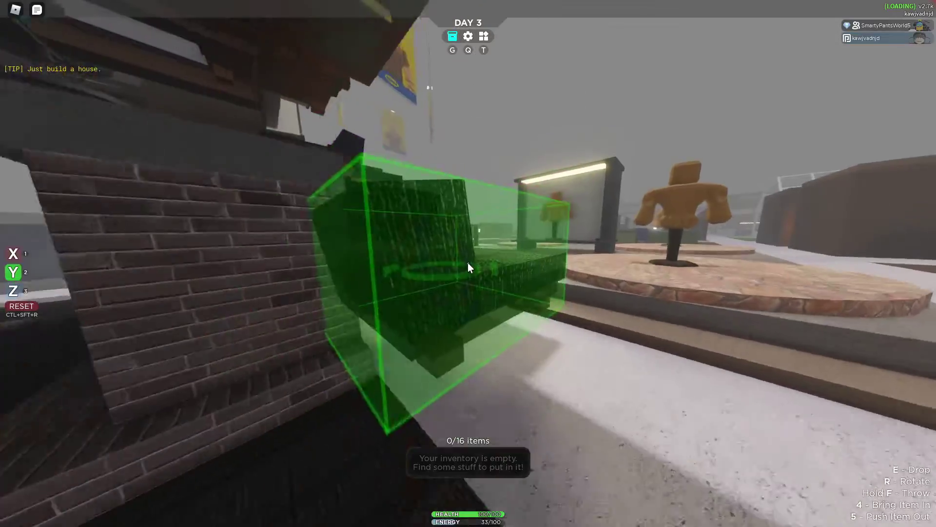
{"action": "key", "text": "w"}
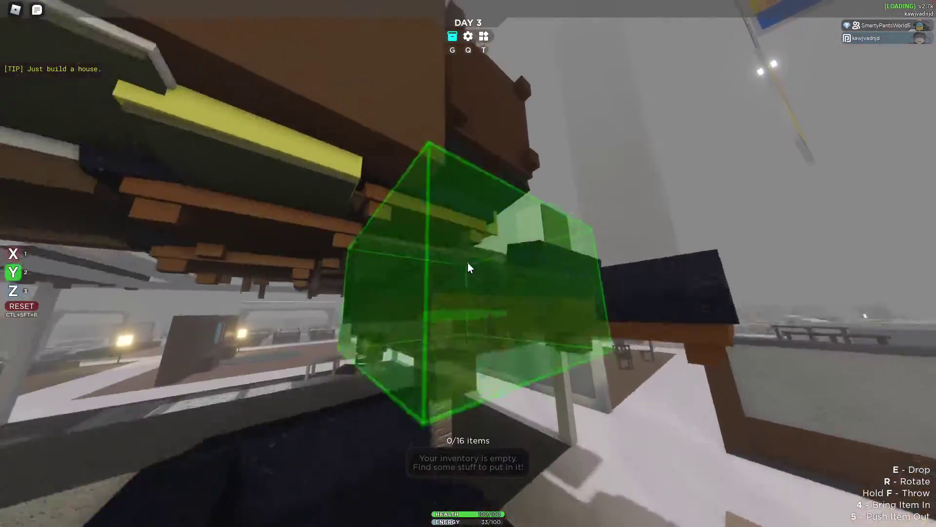
{"action": "key", "text": "w"}
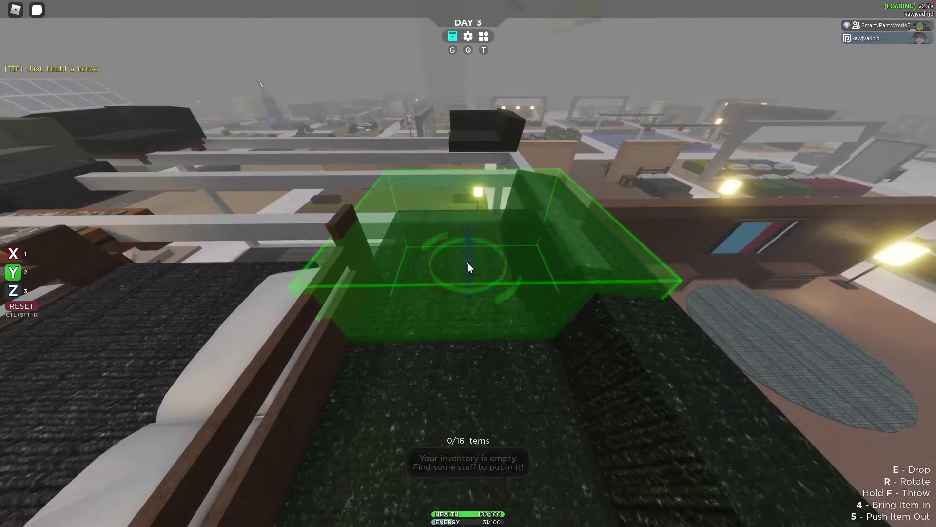
{"action": "left_click", "coordinate": [469, 268]}
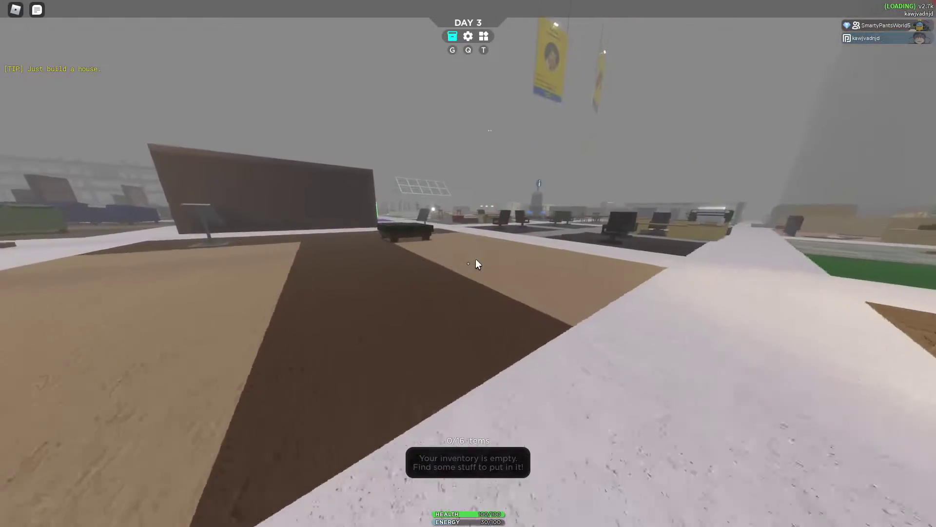
Drop a second green couch into the other bed-side gap, then start lifting the Green Queen Bed.
{"action": "left_click", "coordinate": [476, 264]}
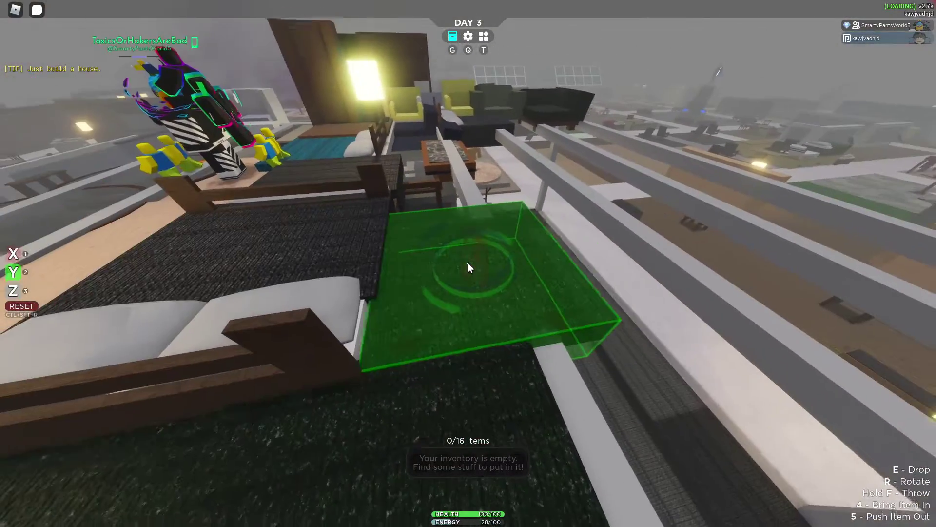
{"action": "left_click", "coordinate": [468, 267]}
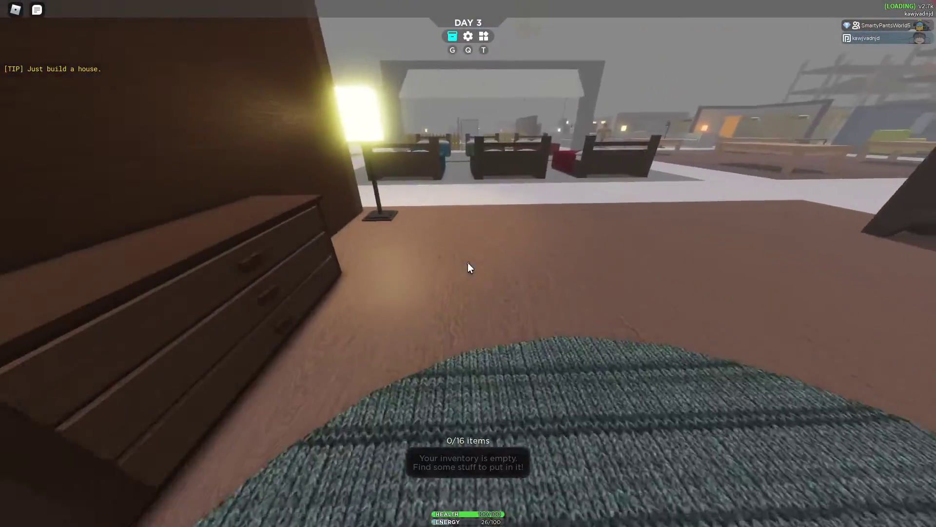
{"action": "key", "text": "e"}
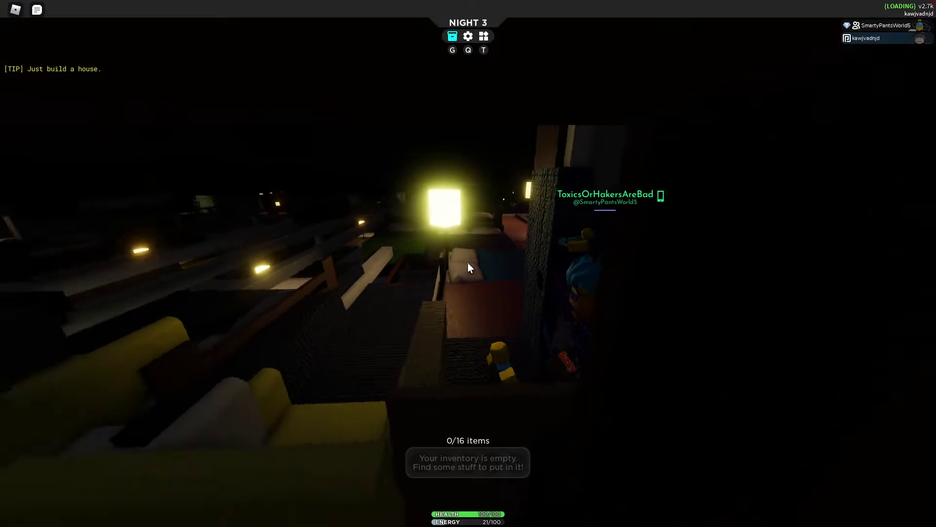
{"action": "left_click_drag", "start_coordinate": [592, 472], "coordinate": [468, 267]}
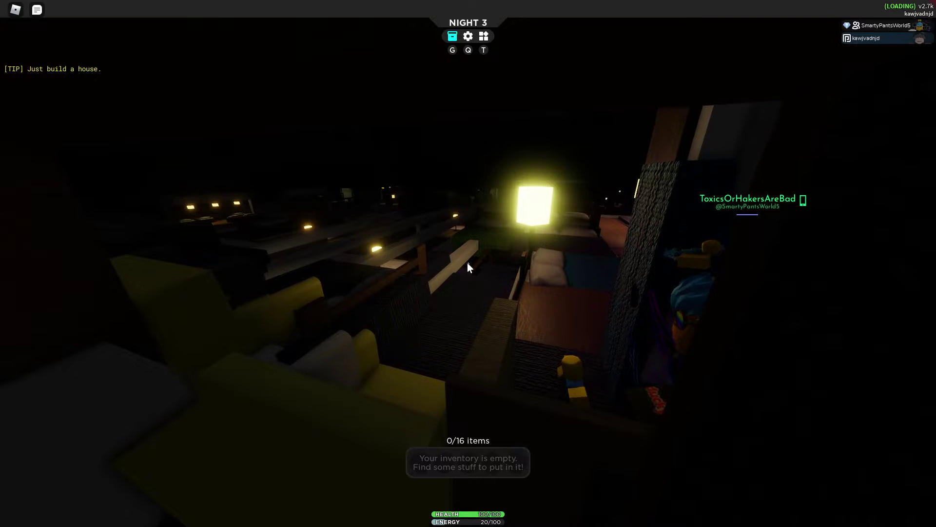